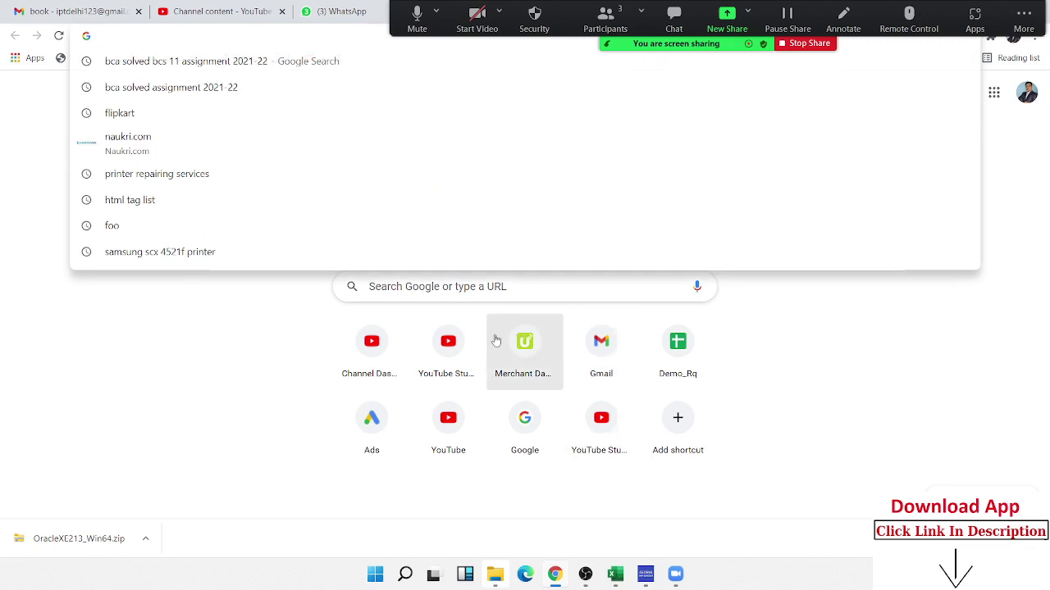
- Load iptindia.com in Chrome using the 'ip' address-bar autocomplete
{"action": "left_click", "coordinate": [173, 316]}
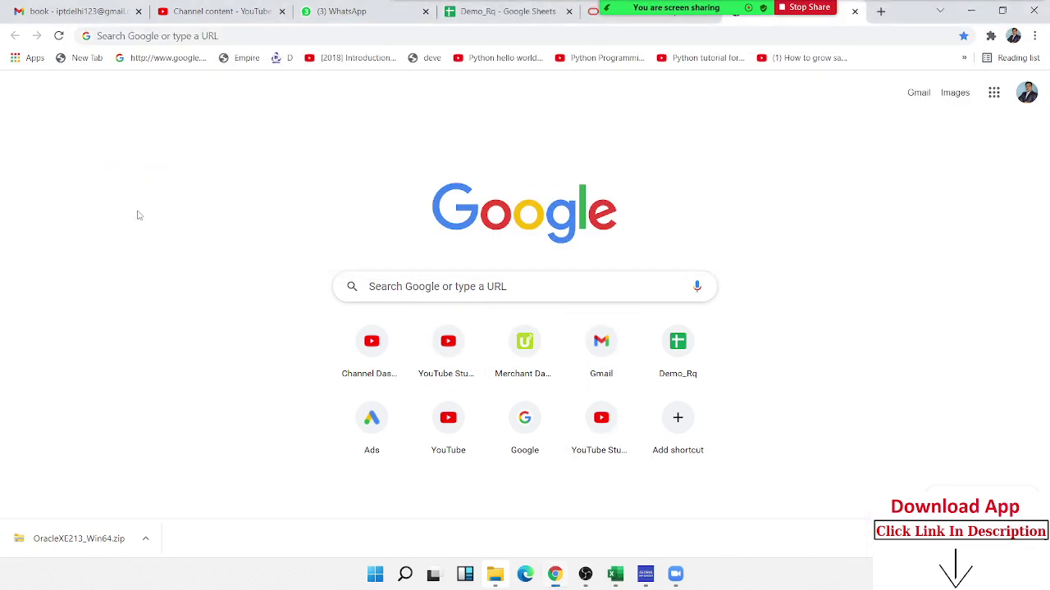
{"action": "left_click", "coordinate": [133, 37]}
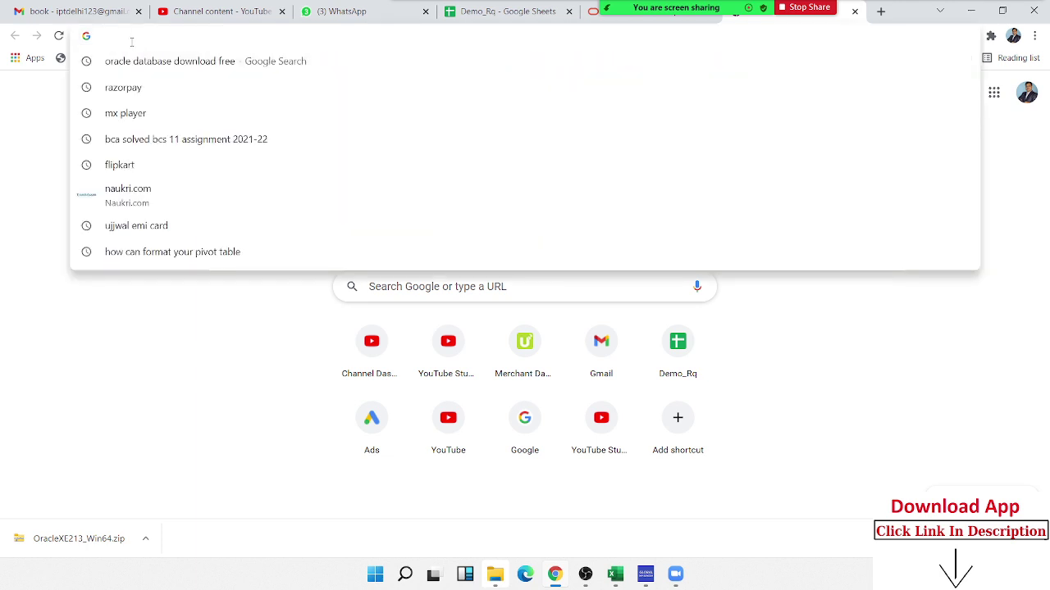
{"action": "type", "text": "ip"}
{"action": "key", "text": "Return"}
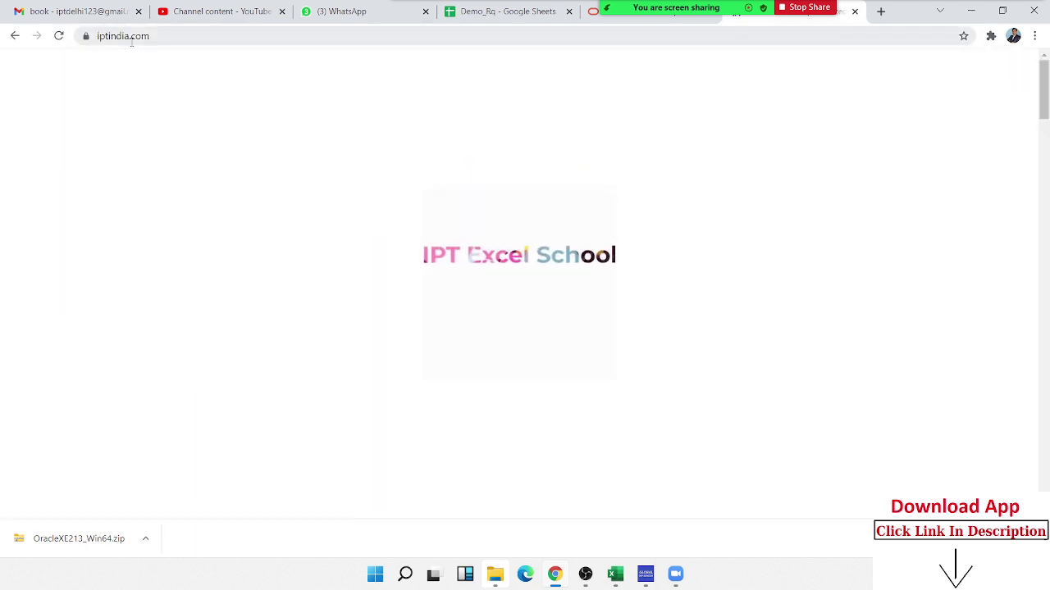
- Browse the iptindia.com Zoom online-class and video-class slides, then open a new blank tab
{"action": "scroll", "coordinate": [143, 82], "scroll_direction": "down", "scroll_amount": 3}
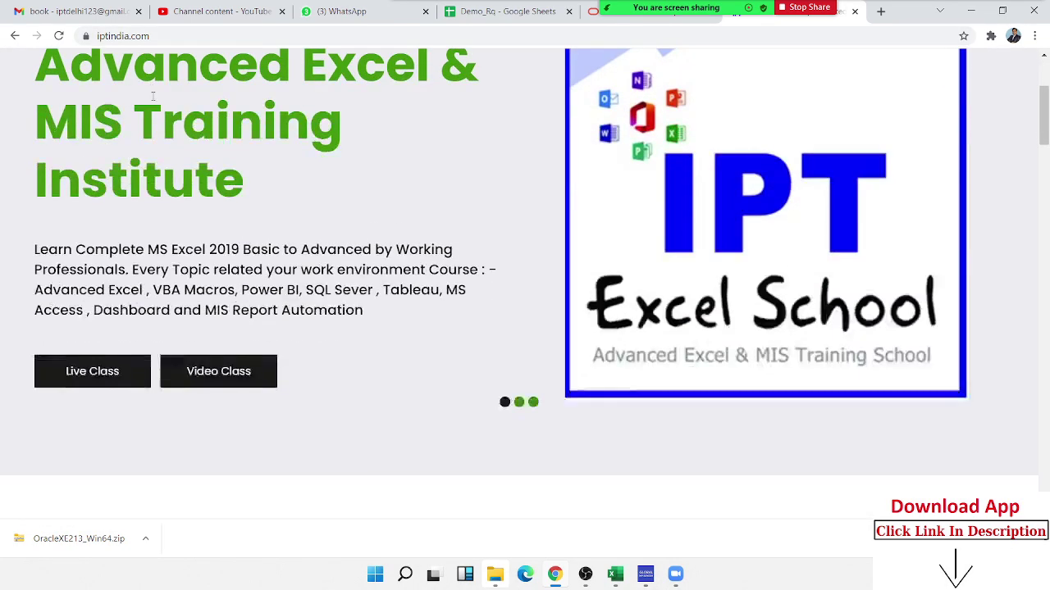
{"action": "scroll", "coordinate": [153, 105], "scroll_direction": "up", "scroll_amount": 2}
{"action": "scroll", "coordinate": [154, 104], "scroll_direction": "down", "scroll_amount": 1}
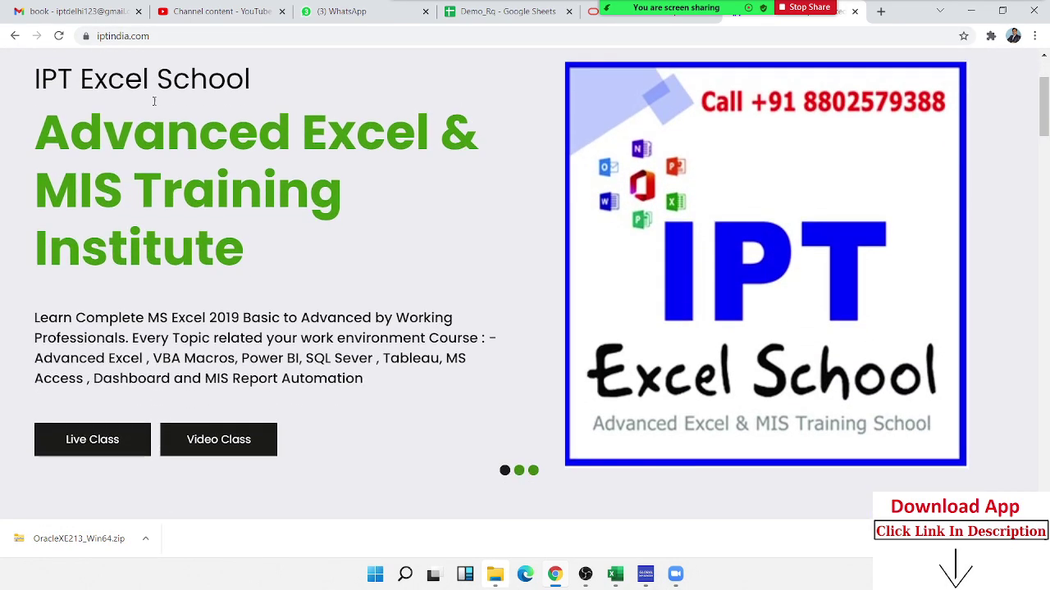
{"action": "left_click", "coordinate": [518, 469]}
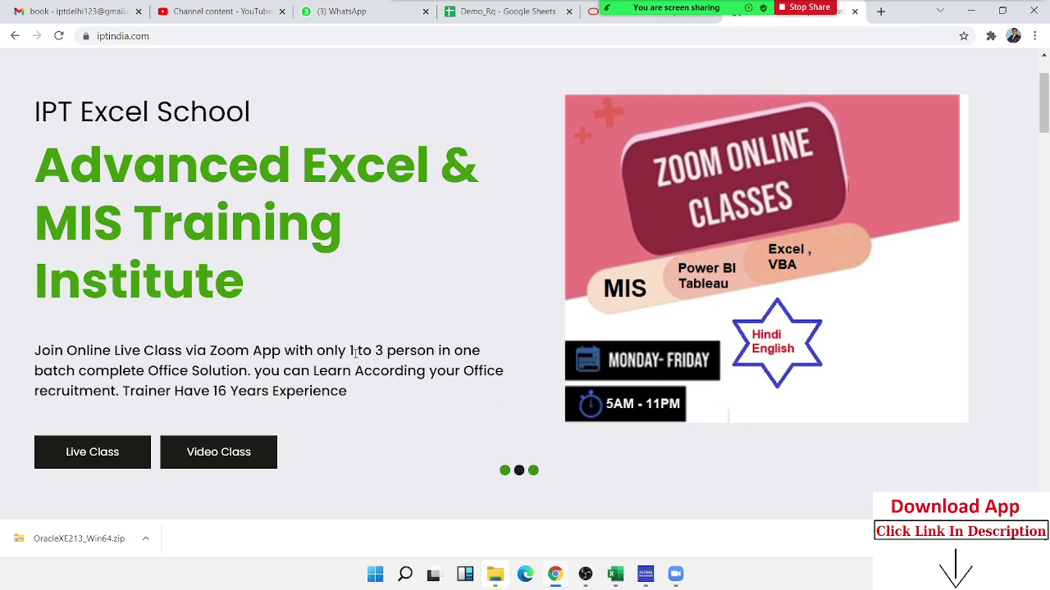
{"action": "left_click_drag", "start_coordinate": [355, 350], "coordinate": [440, 351]}
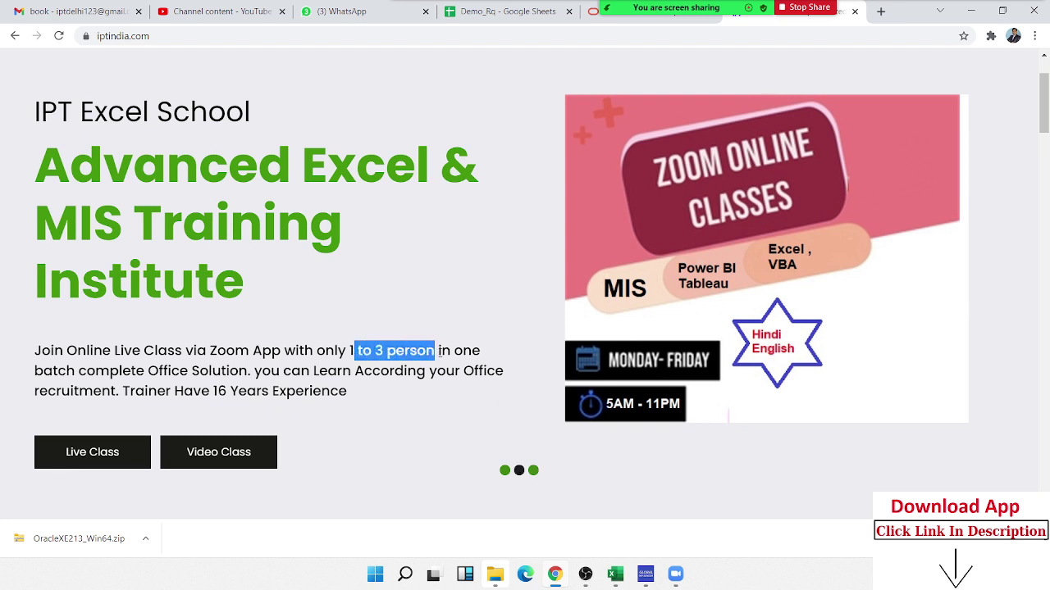
{"action": "left_click", "coordinate": [390, 389]}
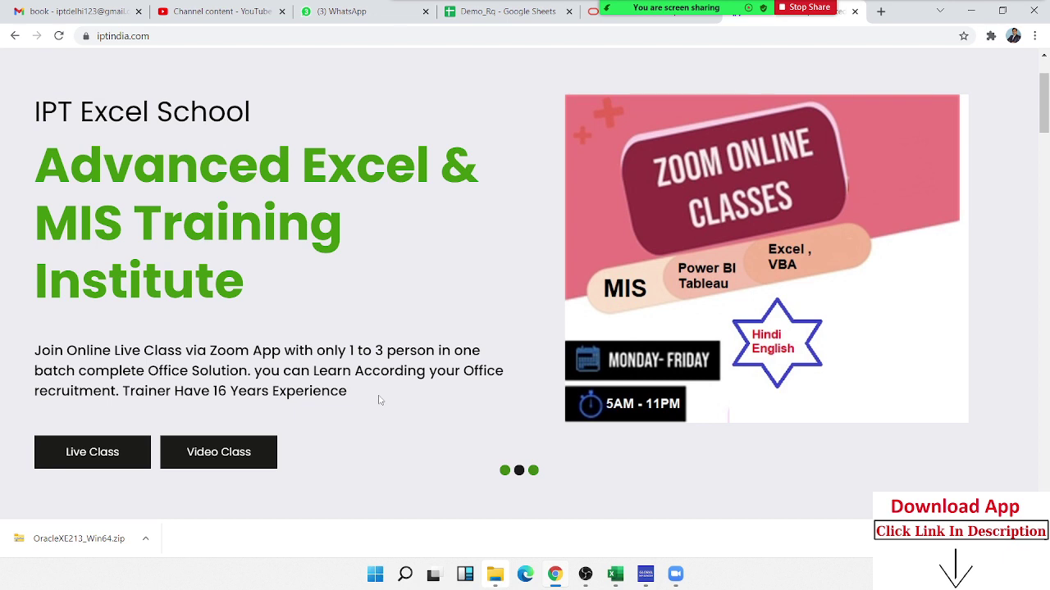
{"action": "left_click", "coordinate": [533, 471]}
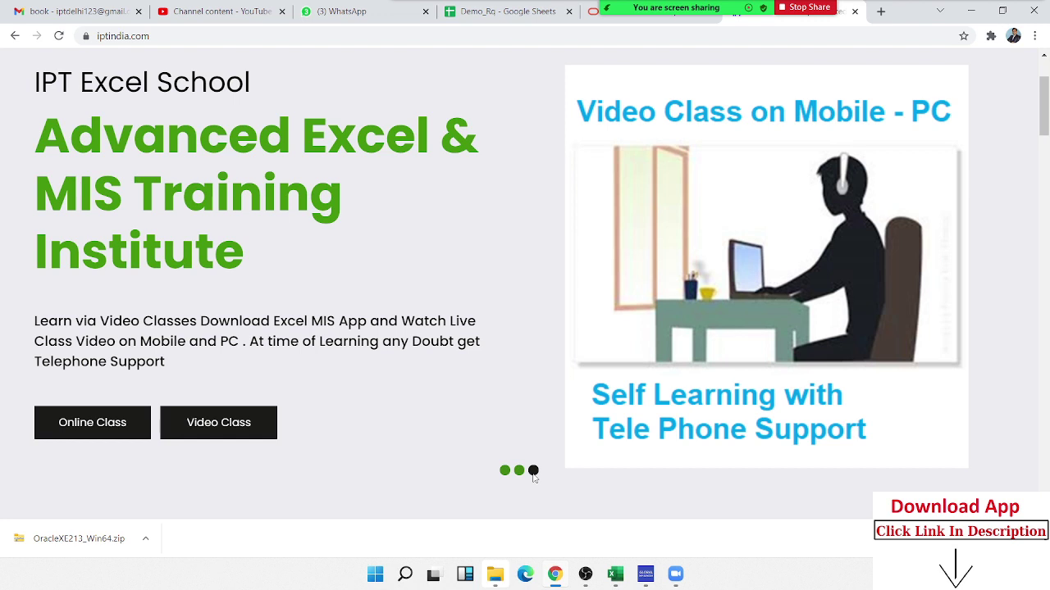
{"action": "left_click", "coordinate": [880, 12]}
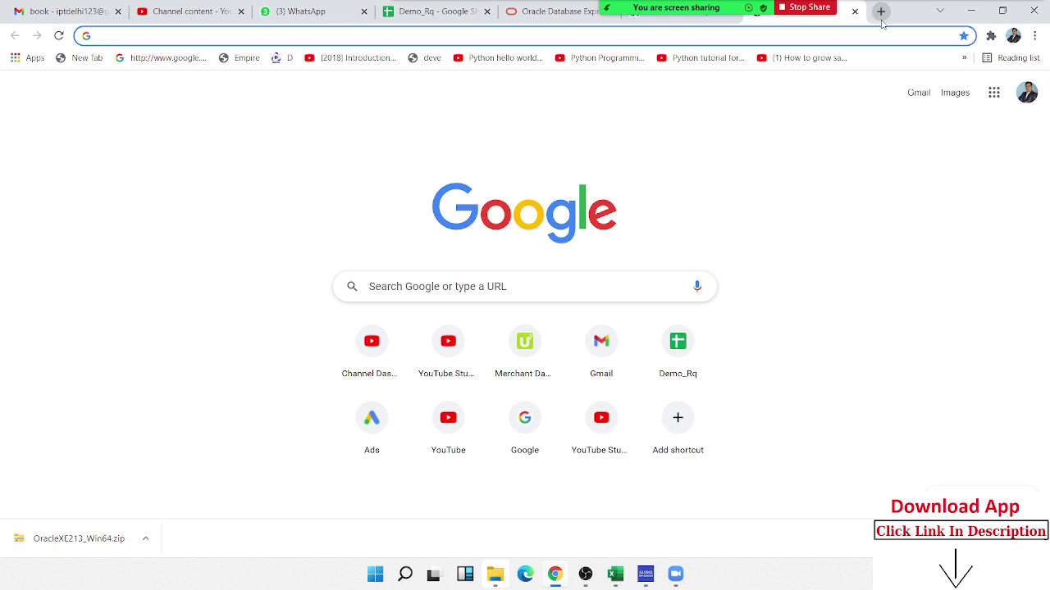
- View the EXCEL MIS TRAINING app listing on Google Play, then return to the iptindia.com tab
{"action": "type", "text": "pl"}
{"action": "key", "text": "Return"}
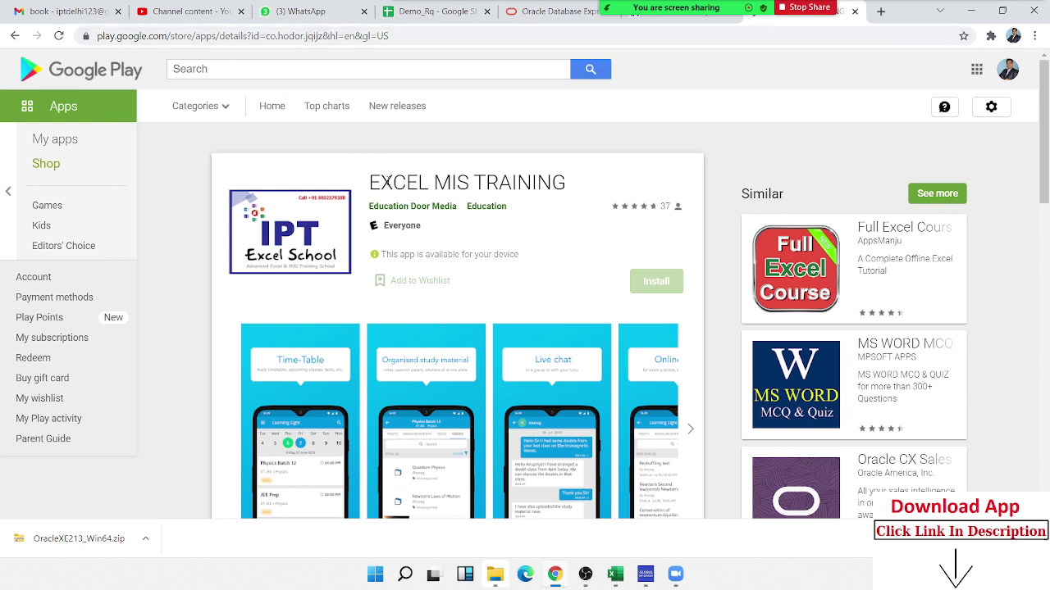
{"action": "left_click_drag", "start_coordinate": [368, 182], "coordinate": [568, 182]}
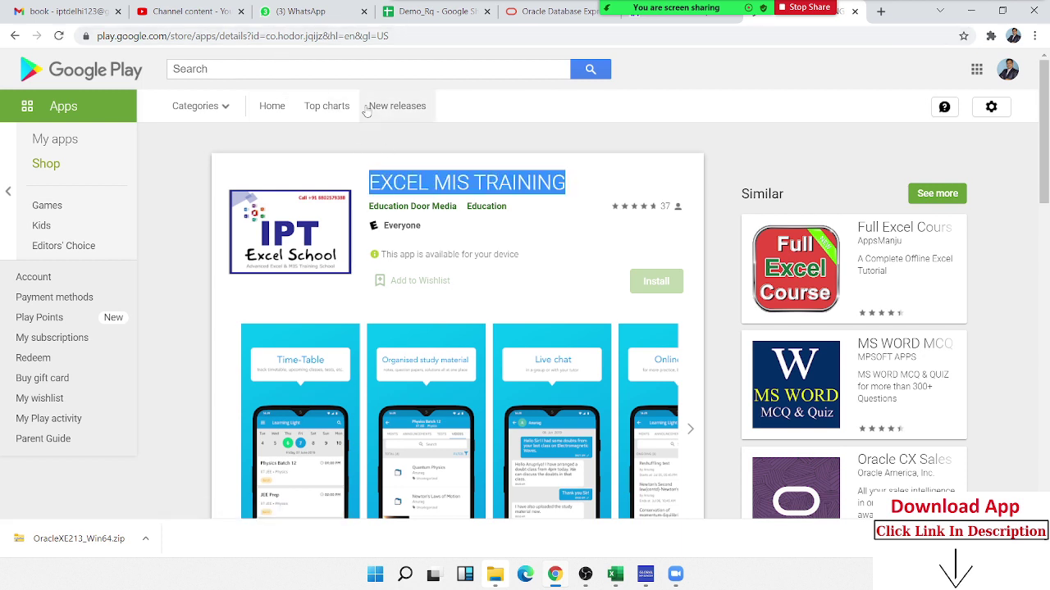
{"action": "left_click", "coordinate": [16, 37]}
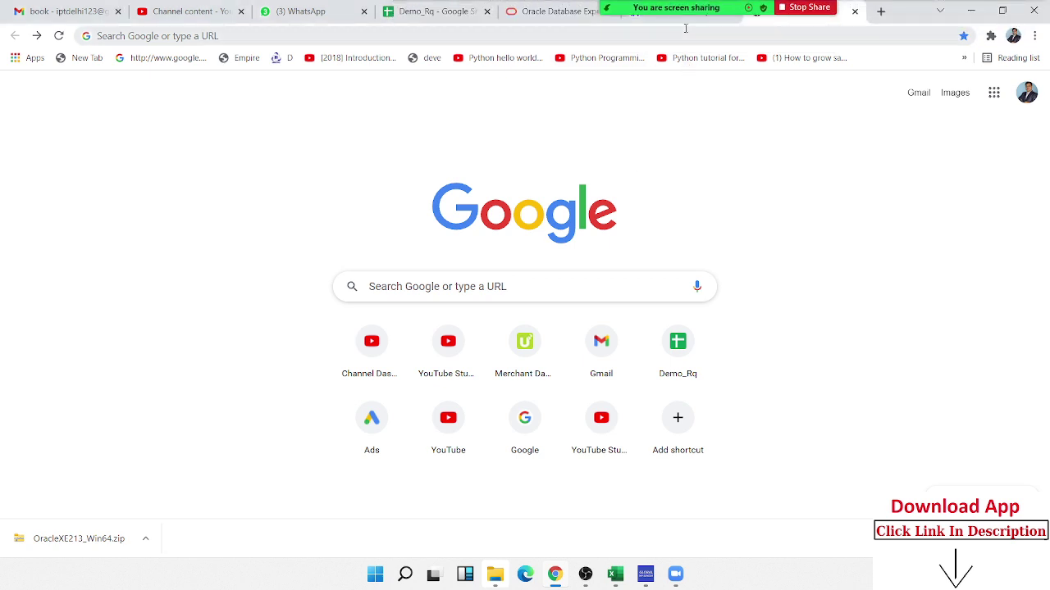
{"action": "left_click", "coordinate": [687, 22]}
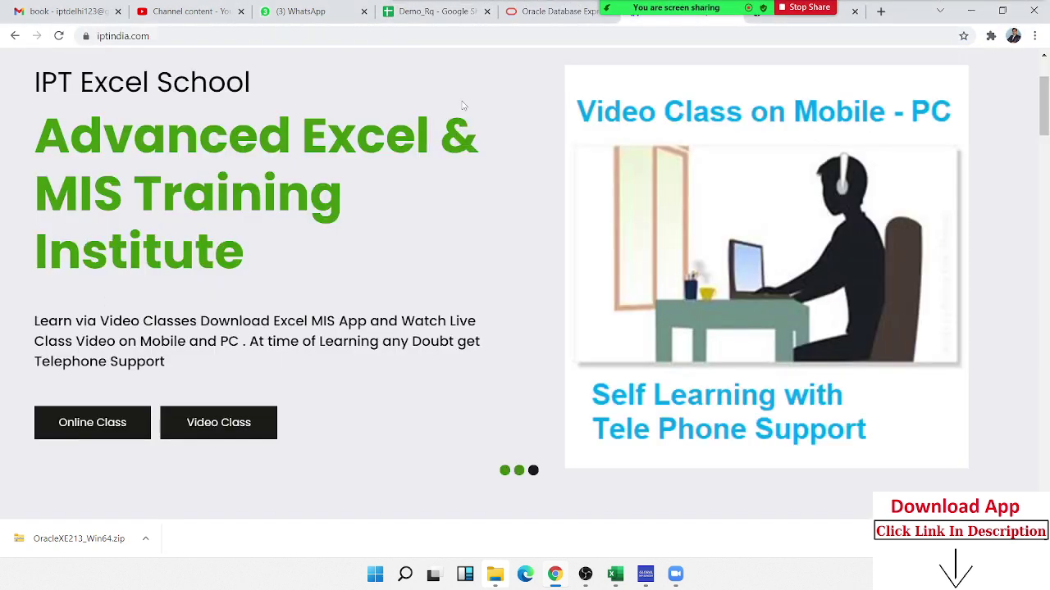
{"action": "left_click", "coordinate": [218, 436]}
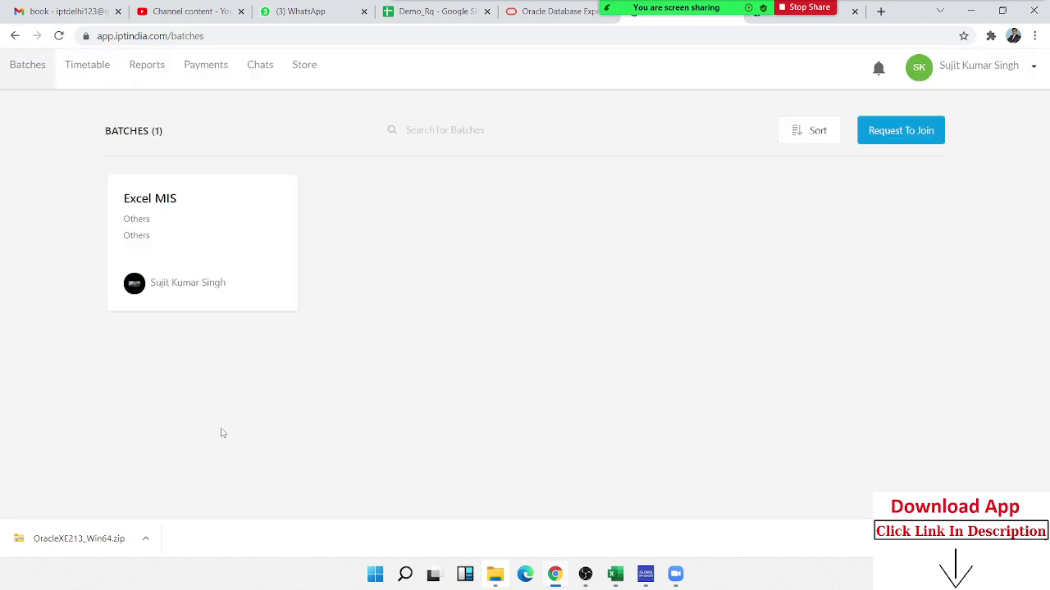
{"action": "left_click", "coordinate": [289, 82]}
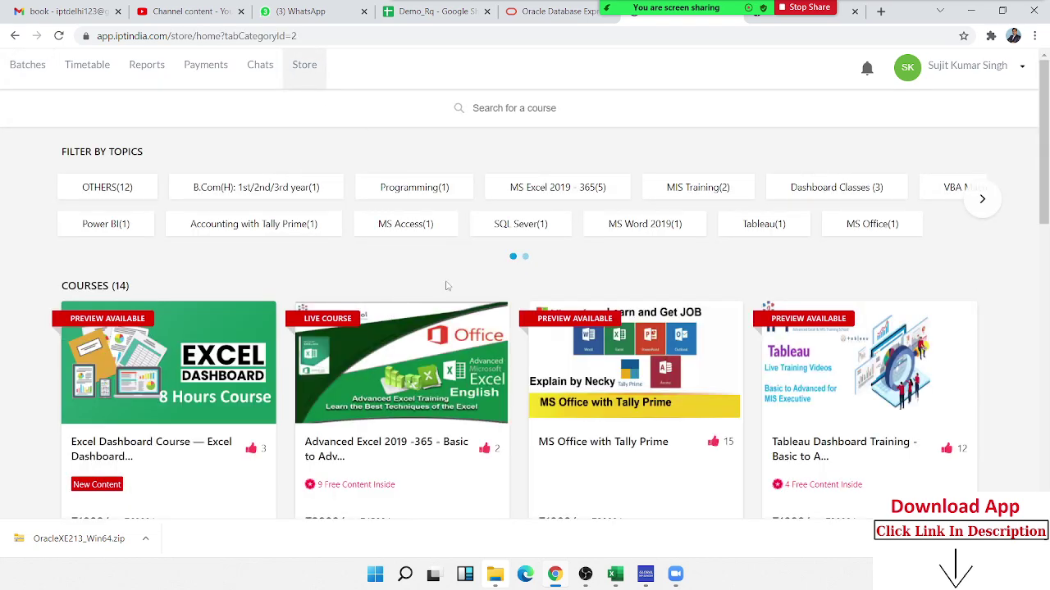
{"action": "scroll", "coordinate": [446, 286], "scroll_direction": "down", "scroll_amount": 2}
{"action": "scroll", "coordinate": [507, 281], "scroll_direction": "down", "scroll_amount": 2}
{"action": "scroll", "coordinate": [507, 281], "scroll_direction": "down", "scroll_amount": 2}
{"action": "scroll", "coordinate": [507, 282], "scroll_direction": "down", "scroll_amount": 3}
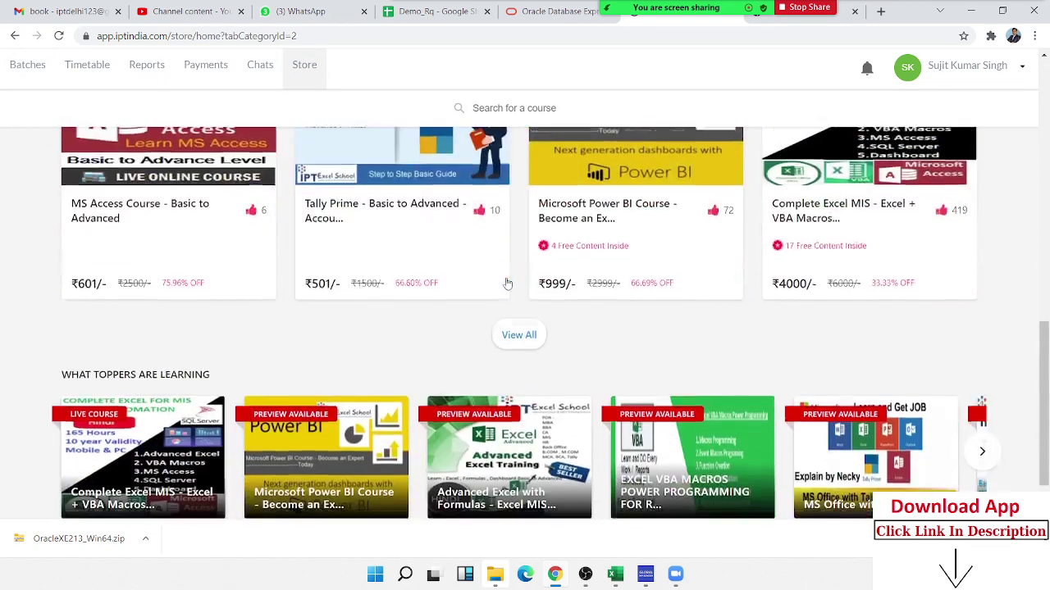
{"action": "scroll", "coordinate": [506, 283], "scroll_direction": "up", "scroll_amount": 4}
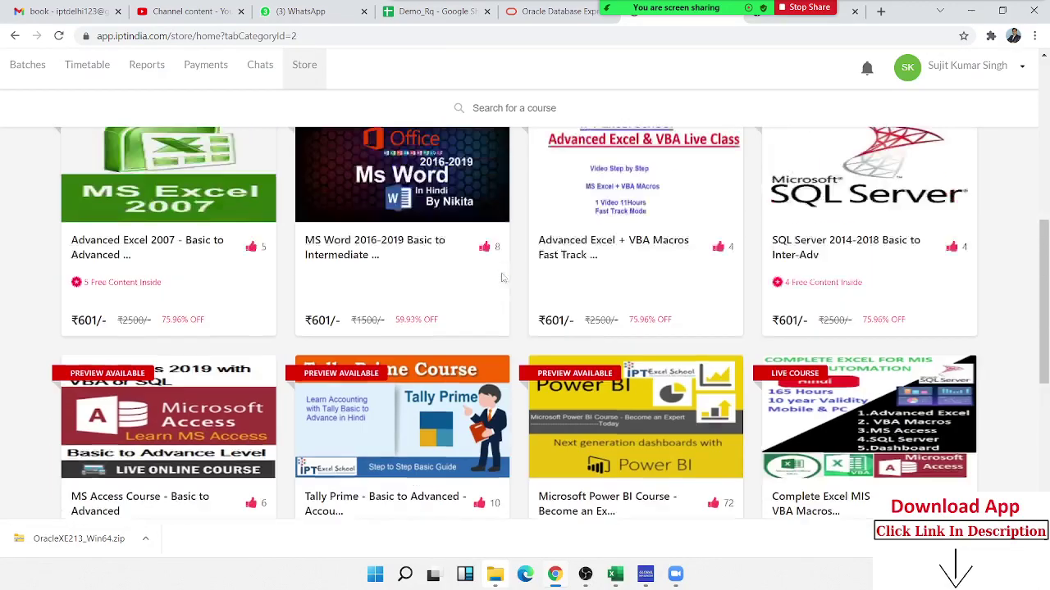
{"action": "scroll", "coordinate": [504, 281], "scroll_direction": "up", "scroll_amount": 5}
{"action": "scroll", "coordinate": [503, 280], "scroll_direction": "up", "scroll_amount": 1}
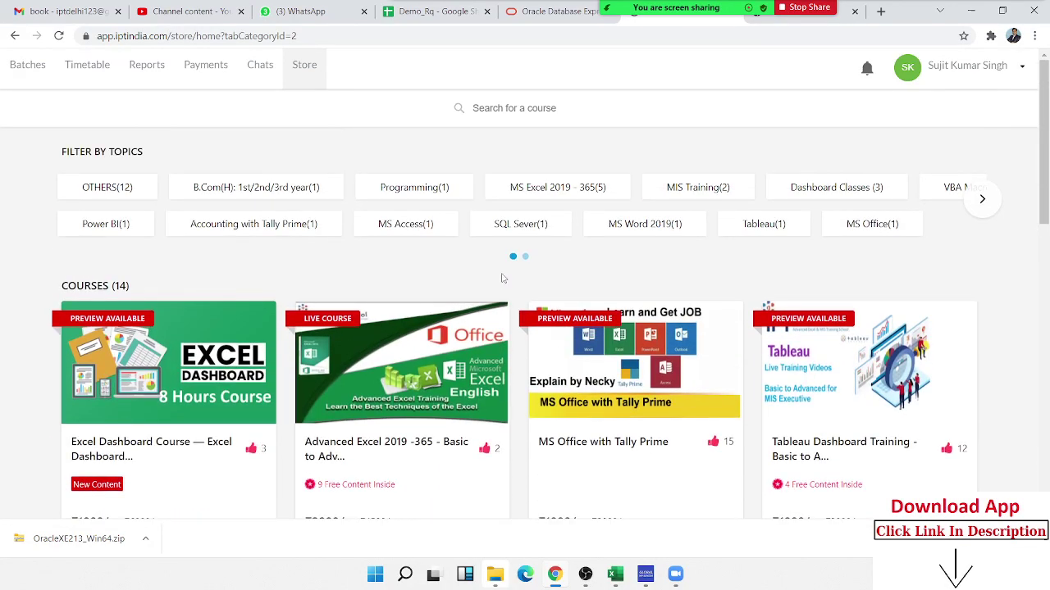
{"action": "left_click", "coordinate": [13, 36]}
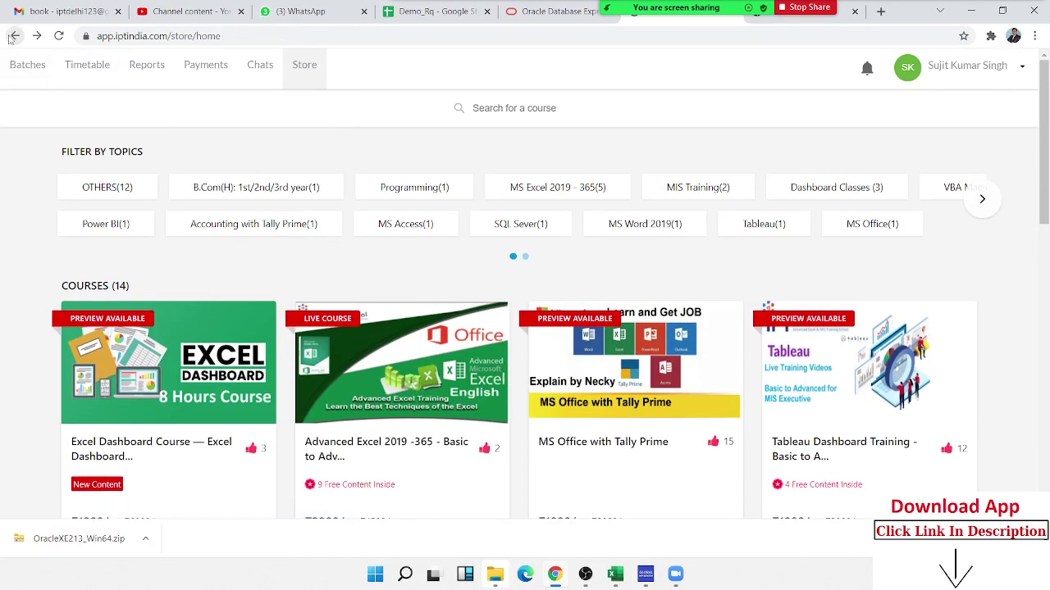
{"action": "left_click", "coordinate": [15, 37]}
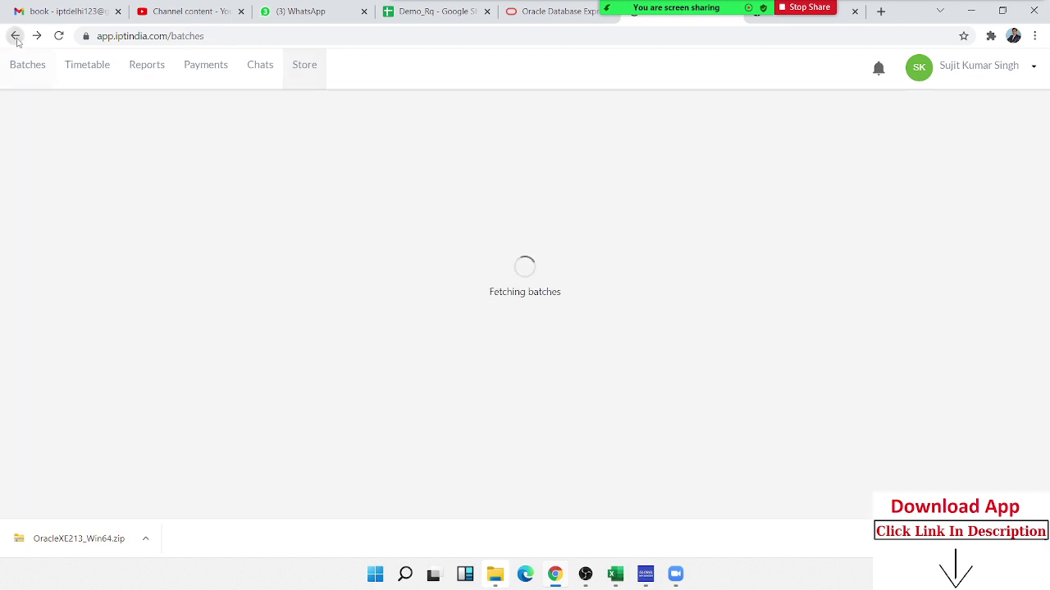
{"action": "left_click", "coordinate": [15, 38]}
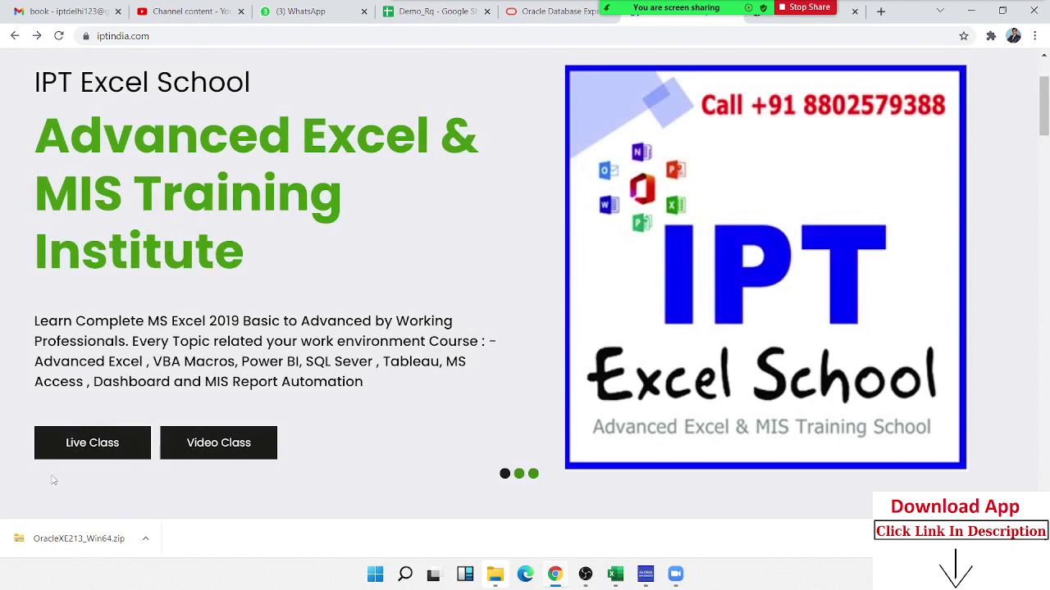
- Open Live Class listings and select the Complete Course for MIS Report Automation card
{"action": "left_click", "coordinate": [76, 448]}
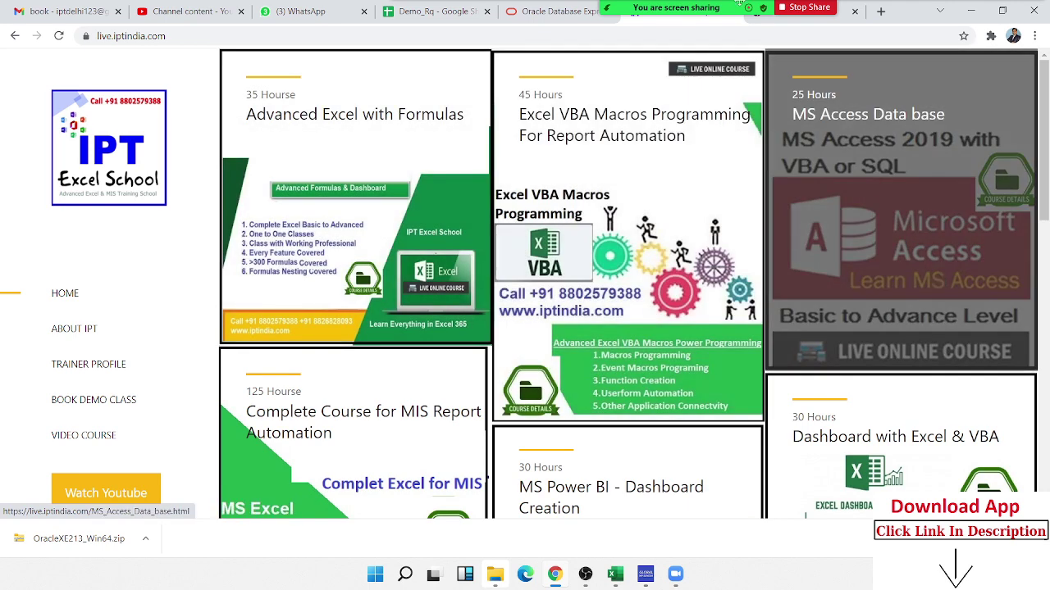
{"action": "mouse_move", "coordinate": [675, 8]}
{"action": "left_click", "coordinate": [604, 16]}
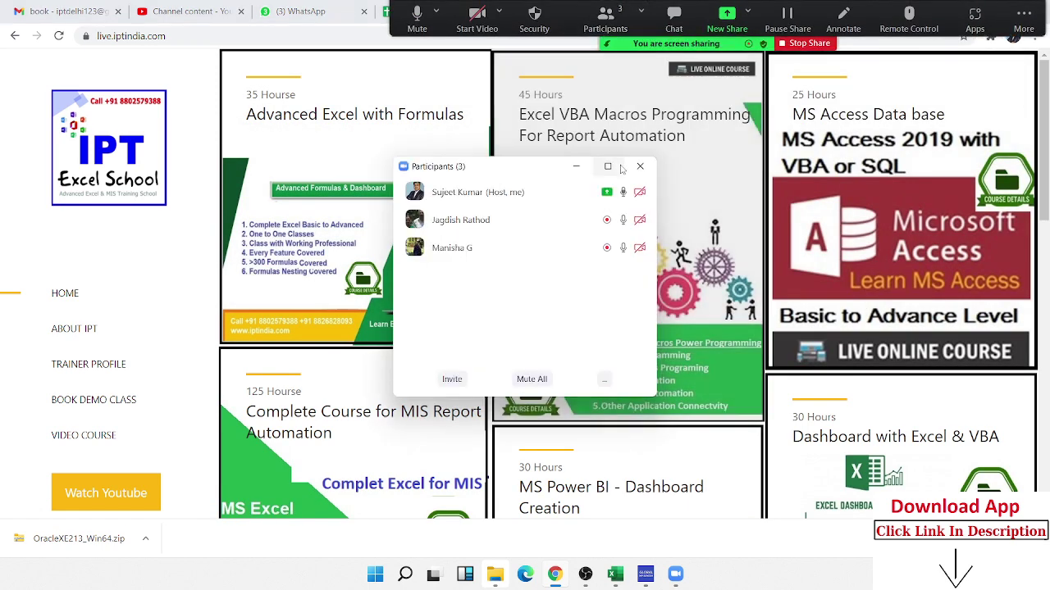
{"action": "left_click", "coordinate": [648, 165]}
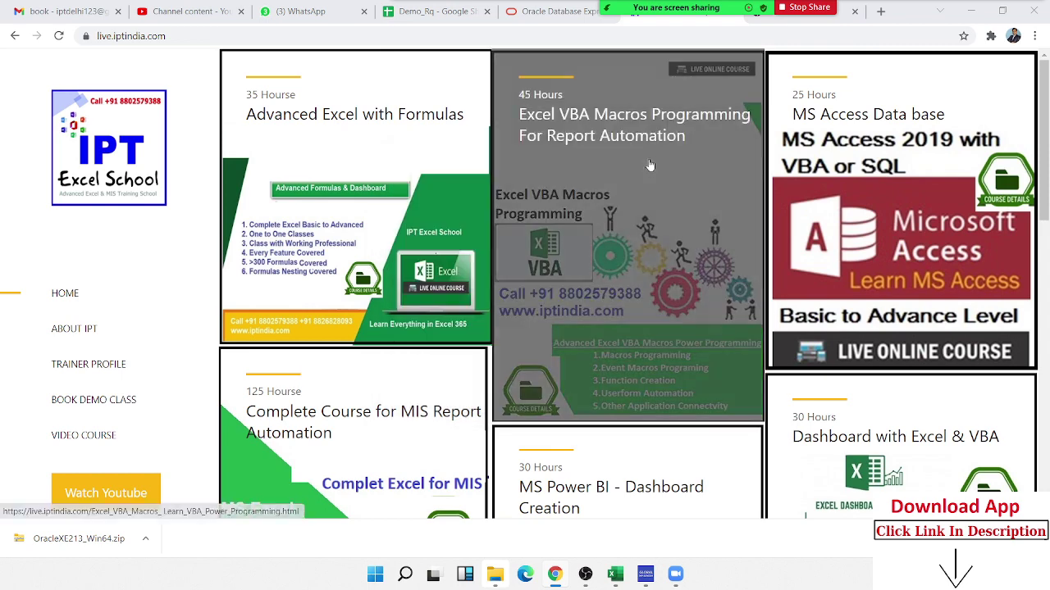
{"action": "scroll", "coordinate": [680, 307], "scroll_direction": "down", "scroll_amount": 1}
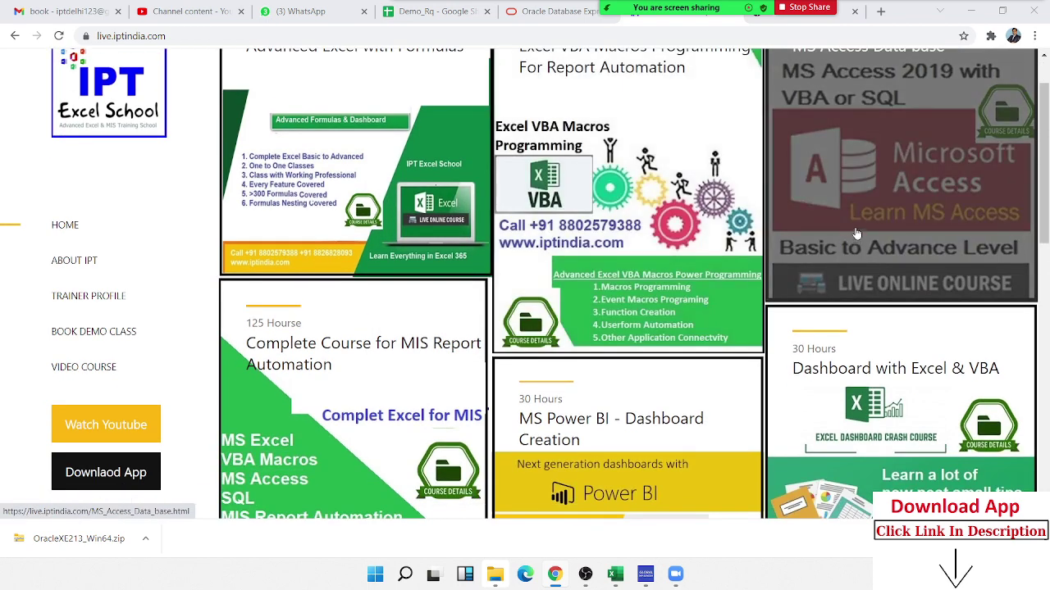
{"action": "scroll", "coordinate": [855, 237], "scroll_direction": "up", "scroll_amount": 1}
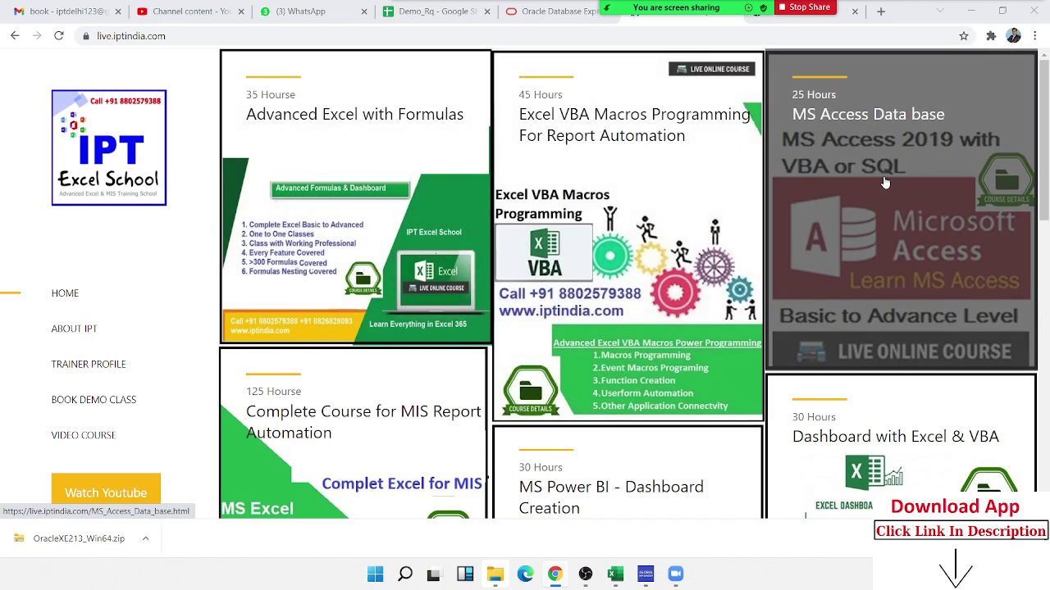
{"action": "scroll", "coordinate": [884, 189], "scroll_direction": "down", "scroll_amount": 1}
{"action": "scroll", "coordinate": [884, 188], "scroll_direction": "down", "scroll_amount": 3}
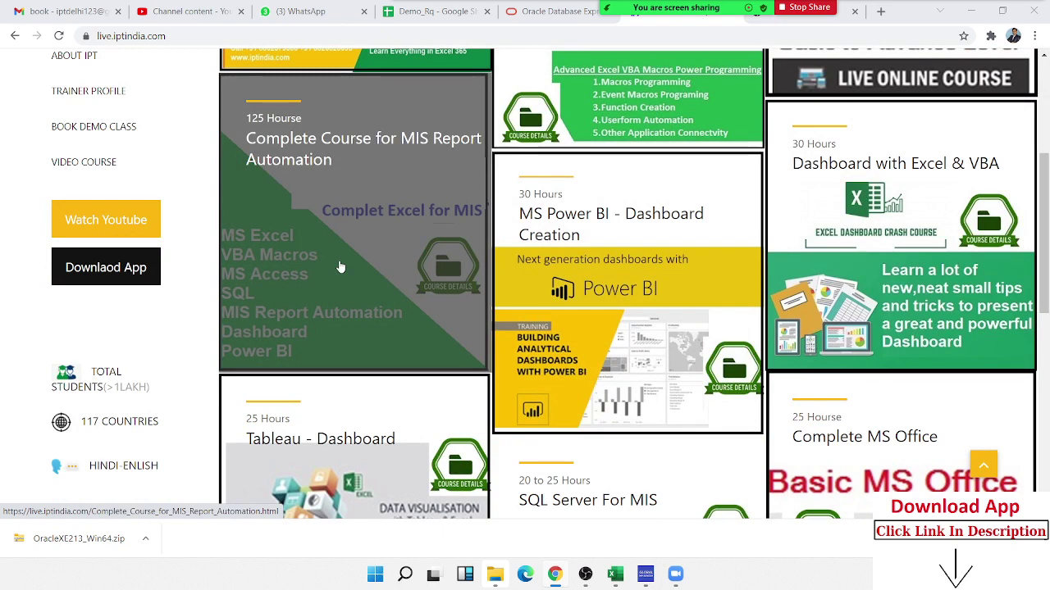
{"action": "scroll", "coordinate": [341, 268], "scroll_direction": "up", "scroll_amount": 1}
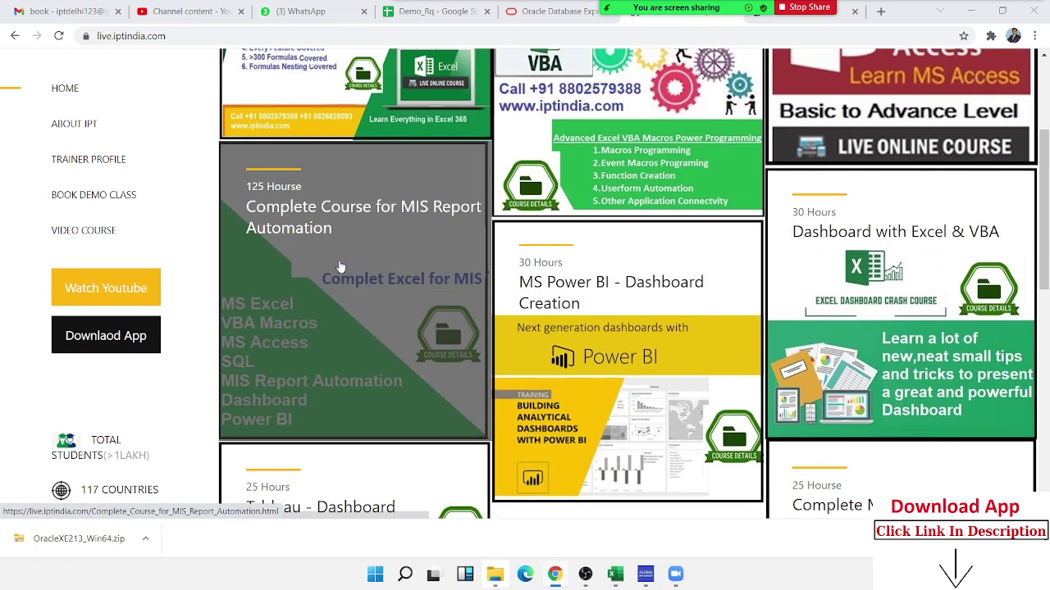
{"action": "left_click", "coordinate": [331, 250]}
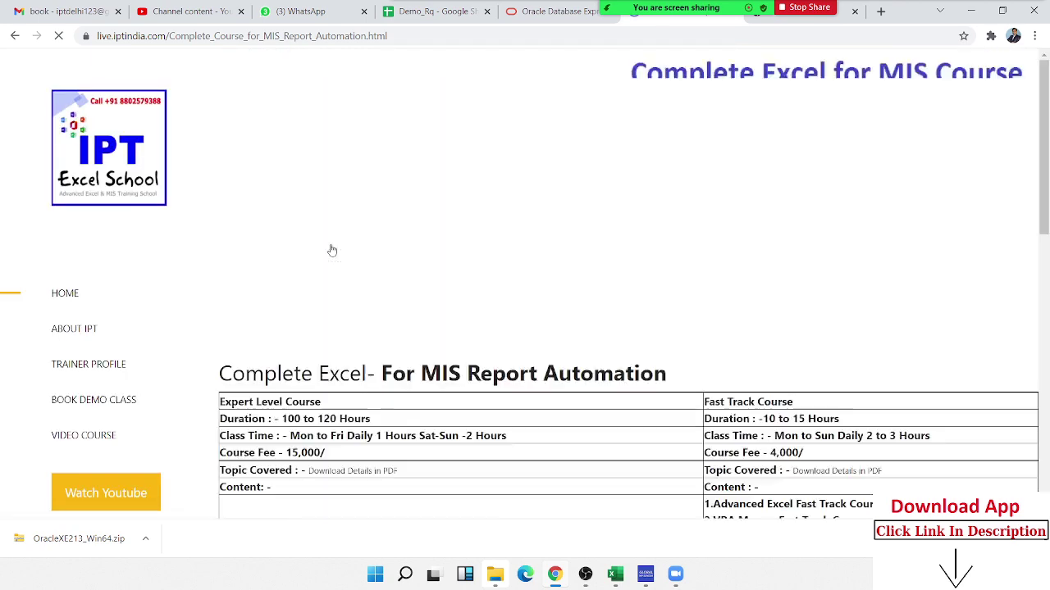
{"action": "scroll", "coordinate": [331, 250], "scroll_direction": "down", "scroll_amount": 2}
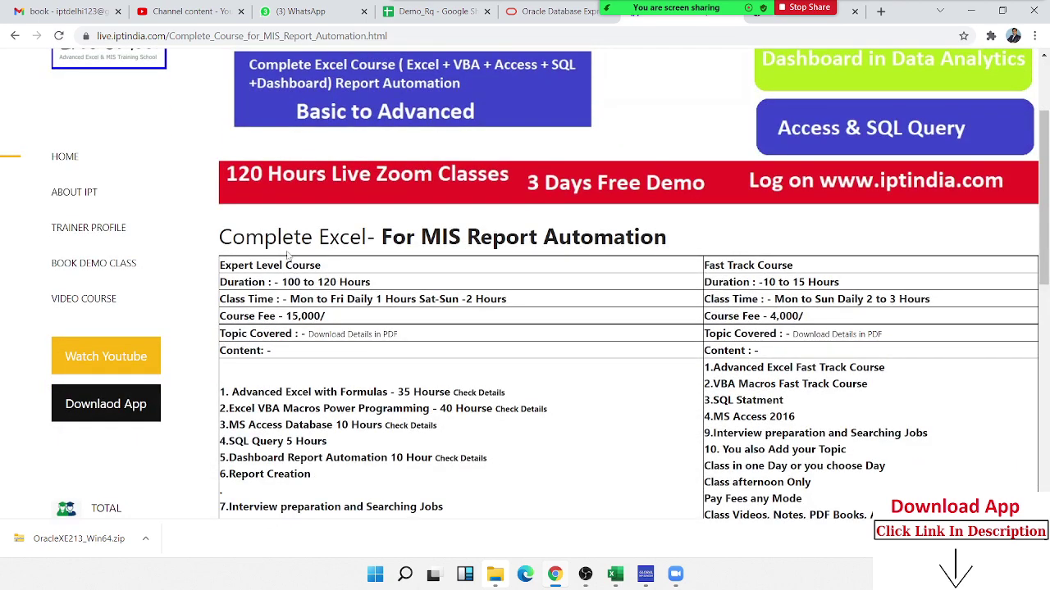
{"action": "triple_click", "coordinate": [299, 263]}
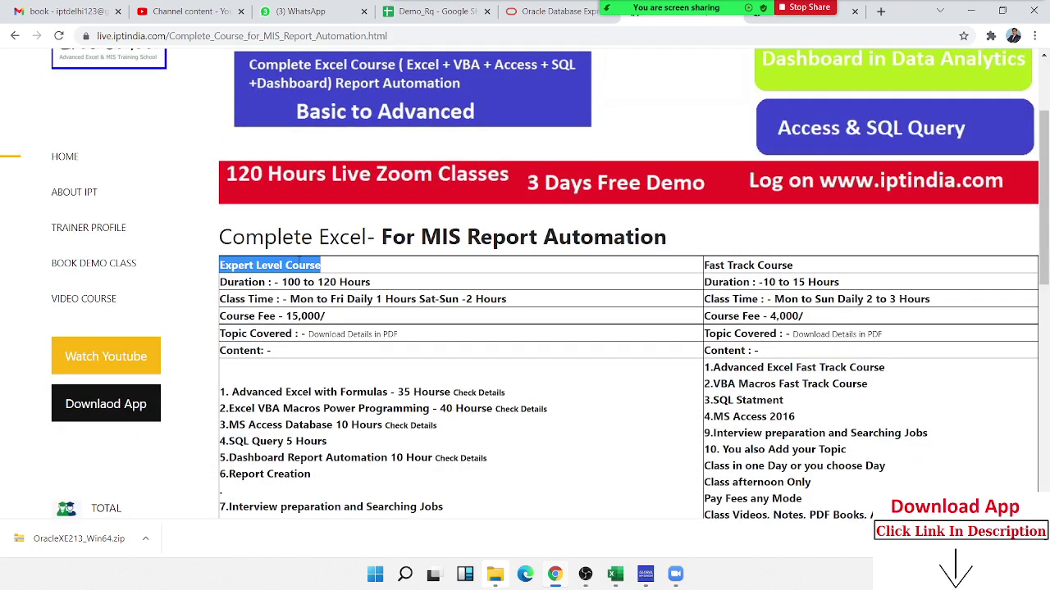
{"action": "triple_click", "coordinate": [725, 265]}
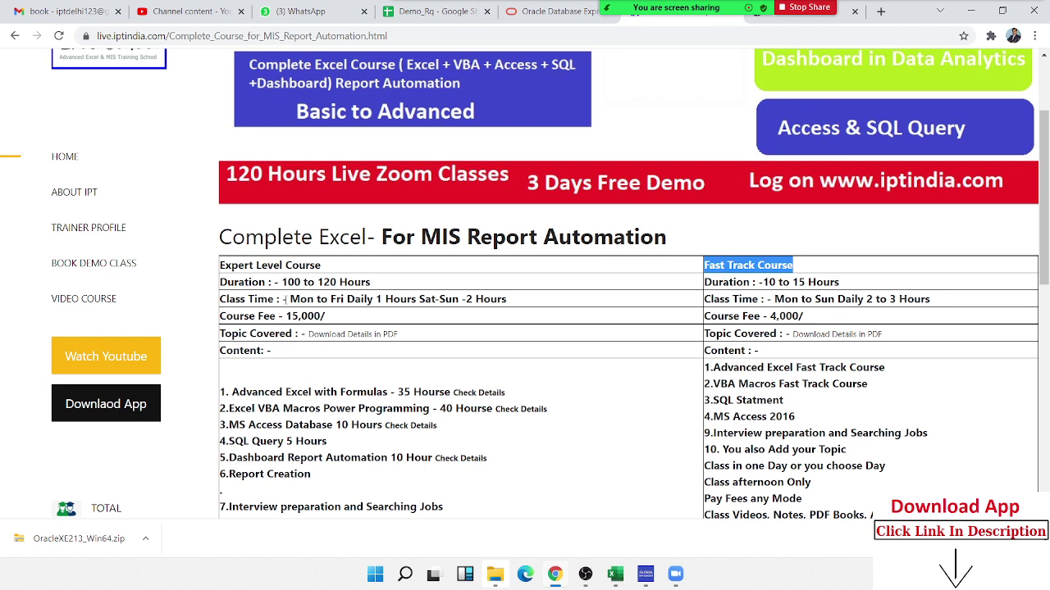
{"action": "left_click_drag", "start_coordinate": [287, 282], "coordinate": [338, 282]}
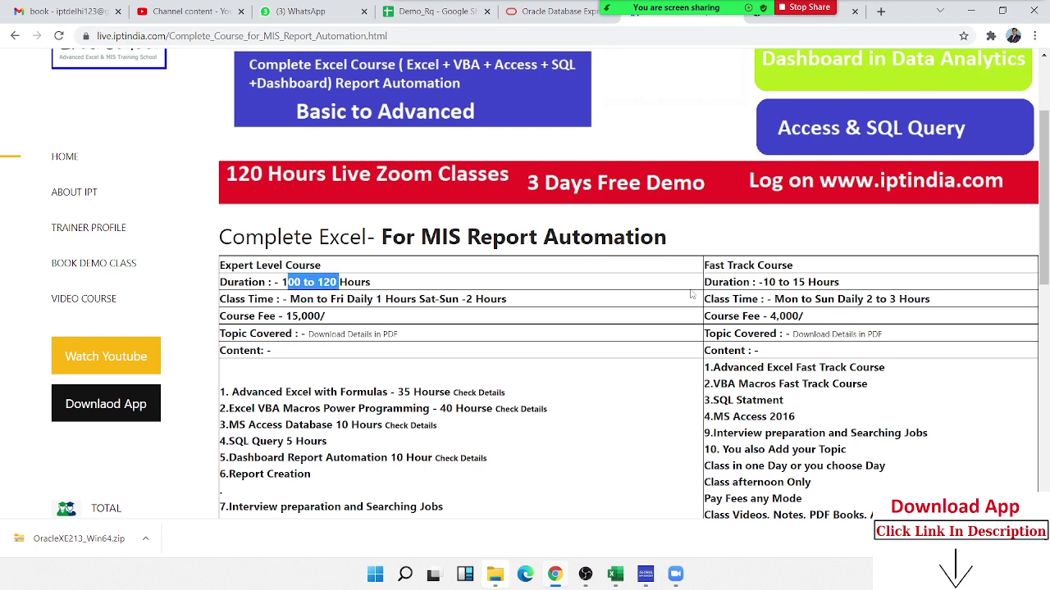
{"action": "left_click_drag", "start_coordinate": [763, 282], "coordinate": [808, 282]}
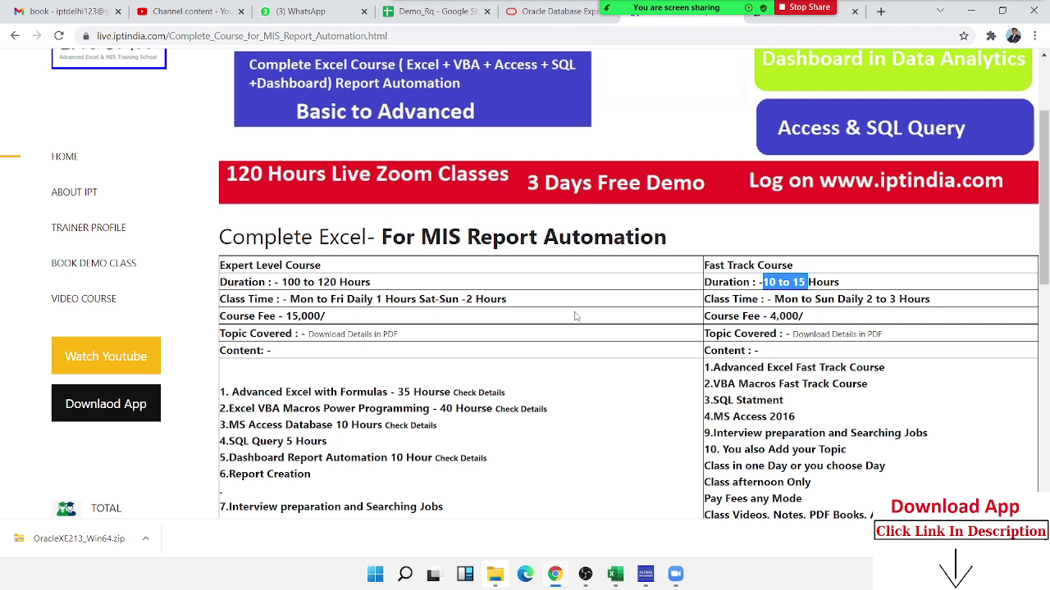
{"action": "left_click_drag", "start_coordinate": [286, 283], "coordinate": [338, 282]}
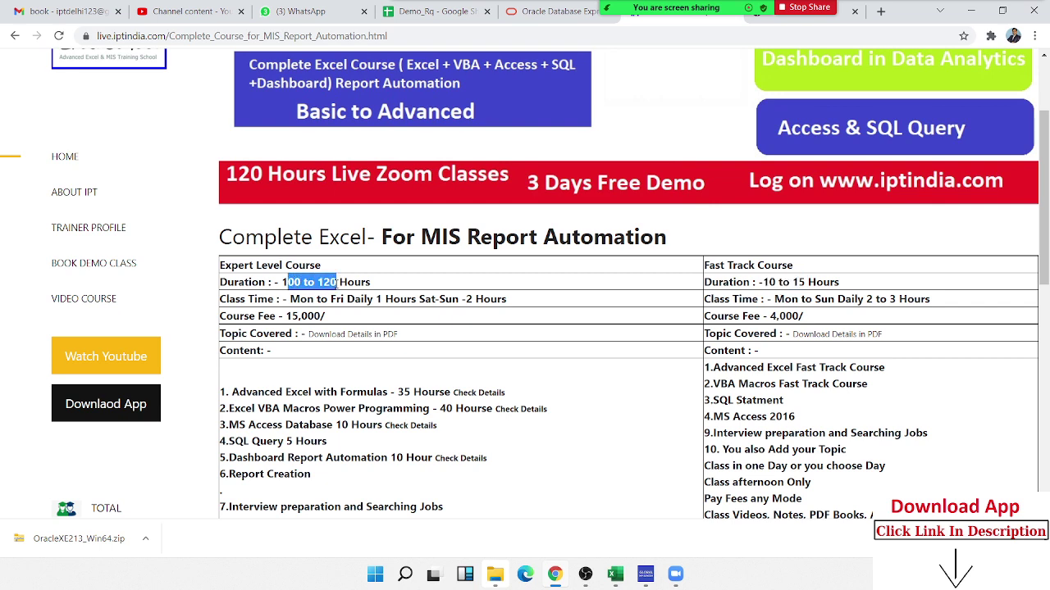
{"action": "scroll", "coordinate": [338, 282], "scroll_direction": "down", "scroll_amount": 1}
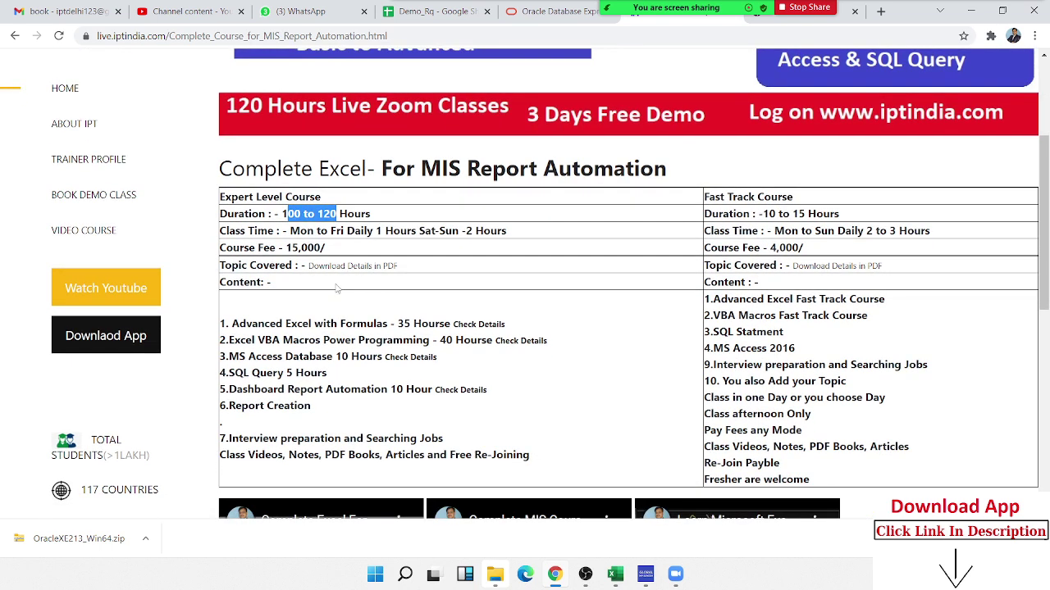
{"action": "double_click", "coordinate": [329, 324]}
{"action": "triple_click", "coordinate": [328, 324]}
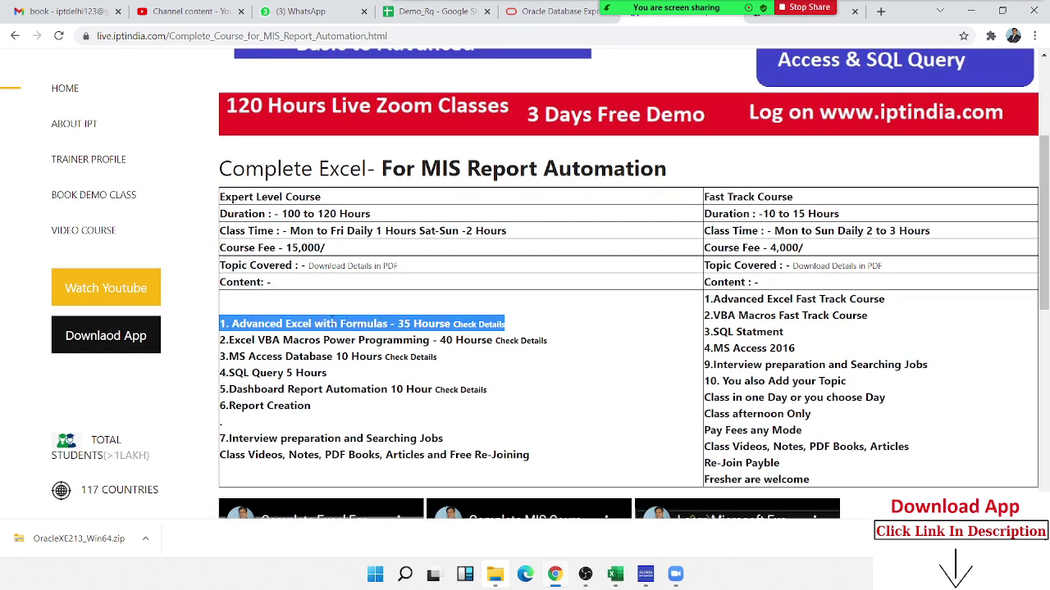
{"action": "double_click", "coordinate": [339, 340]}
{"action": "triple_click", "coordinate": [339, 341]}
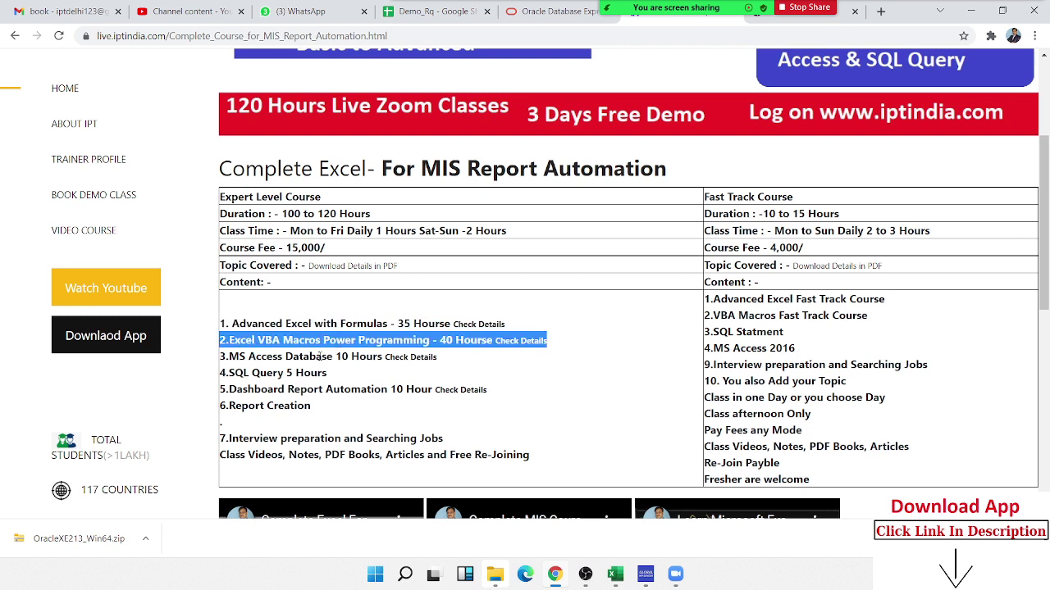
{"action": "double_click", "coordinate": [318, 356]}
{"action": "triple_click", "coordinate": [319, 357]}
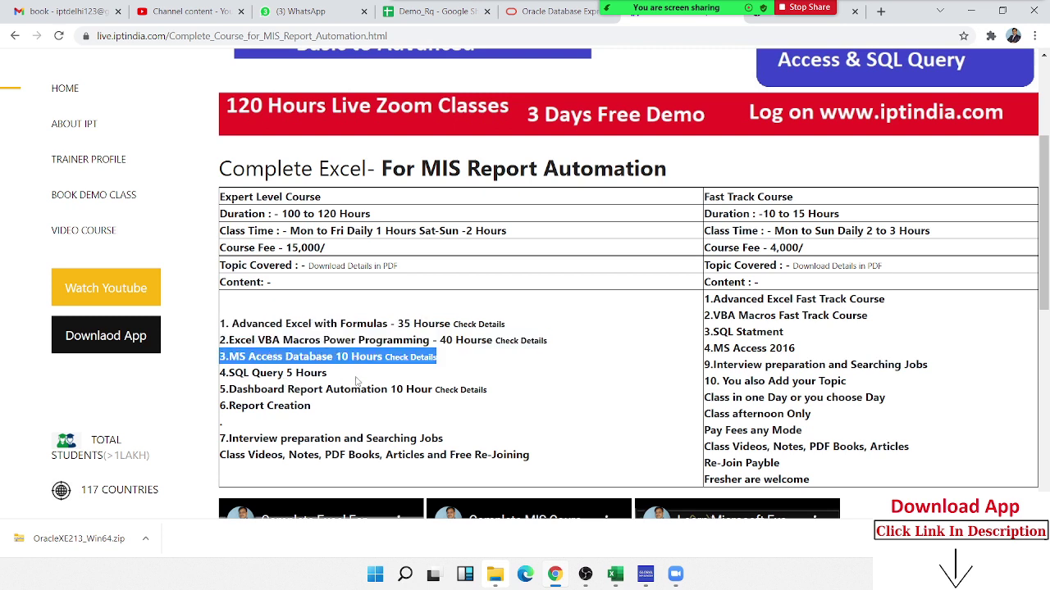
{"action": "double_click", "coordinate": [265, 374]}
{"action": "triple_click", "coordinate": [266, 374]}
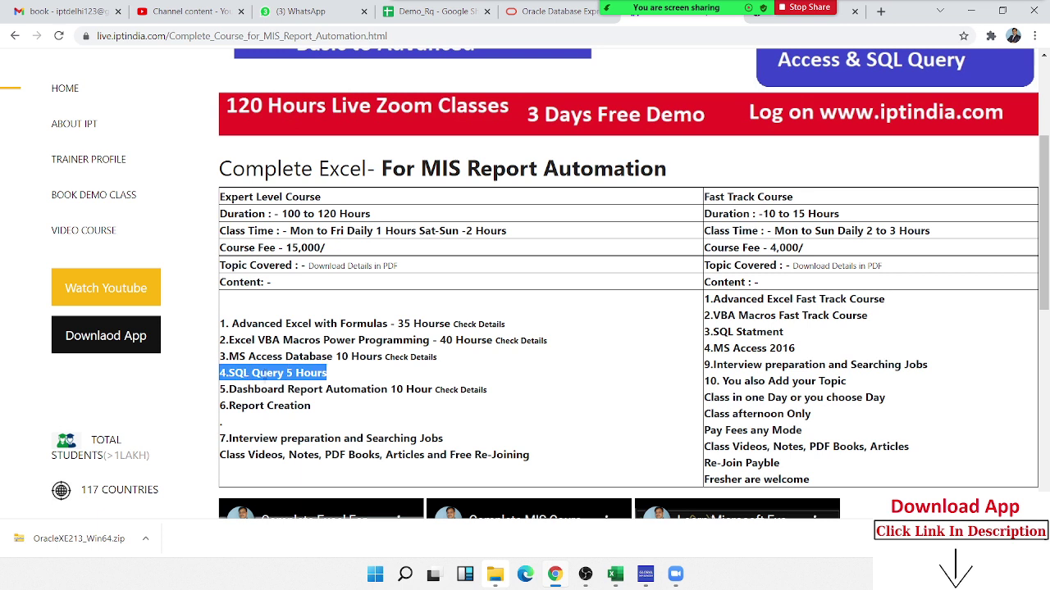
{"action": "double_click", "coordinate": [261, 390]}
{"action": "triple_click", "coordinate": [261, 390]}
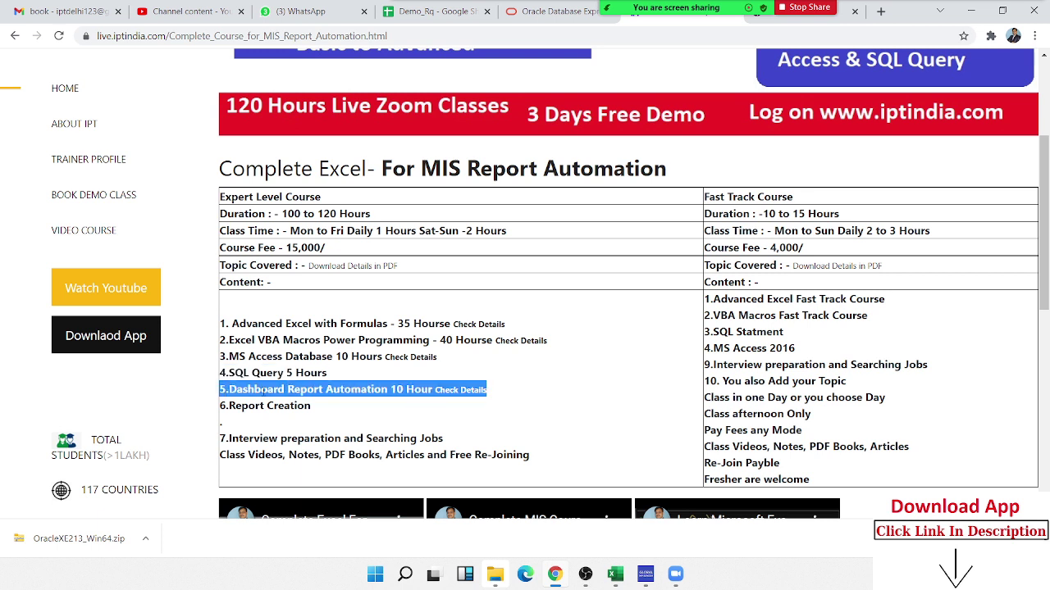
{"action": "double_click", "coordinate": [269, 406]}
{"action": "triple_click", "coordinate": [269, 406]}
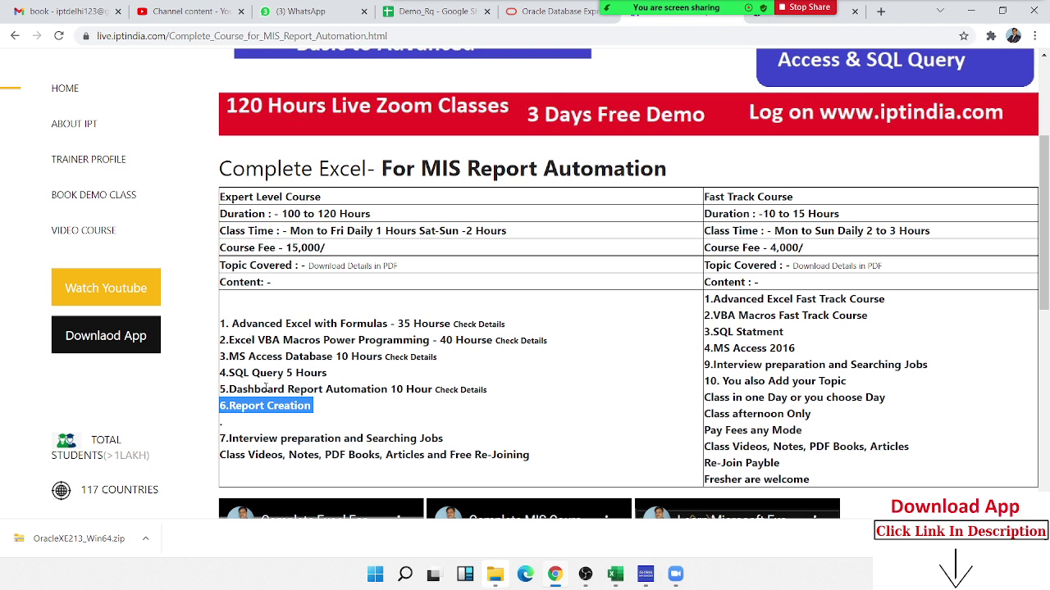
{"action": "double_click", "coordinate": [257, 389]}
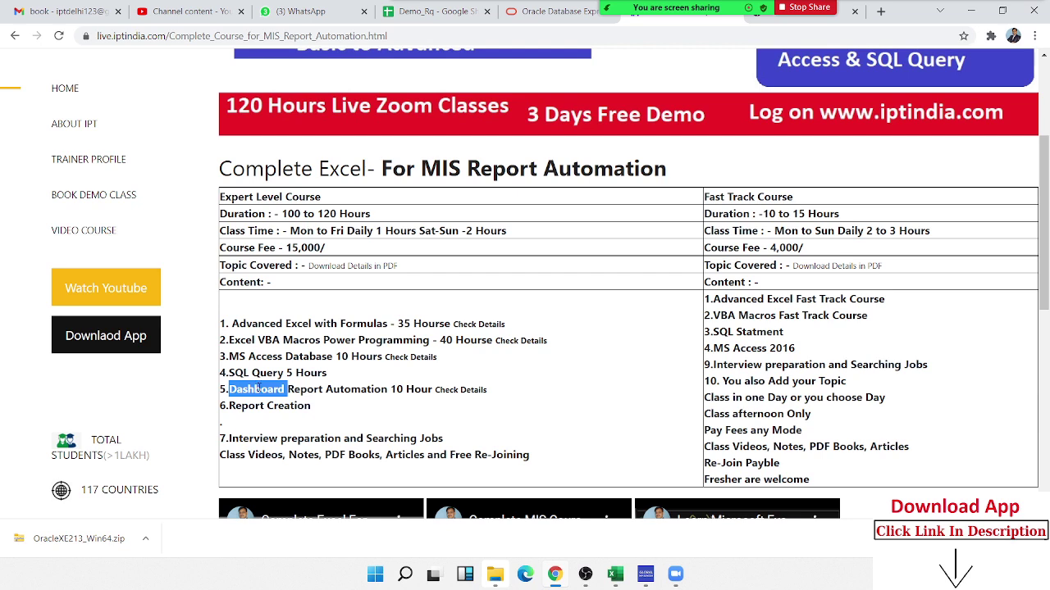
{"action": "scroll", "coordinate": [257, 389], "scroll_direction": "up", "scroll_amount": 1}
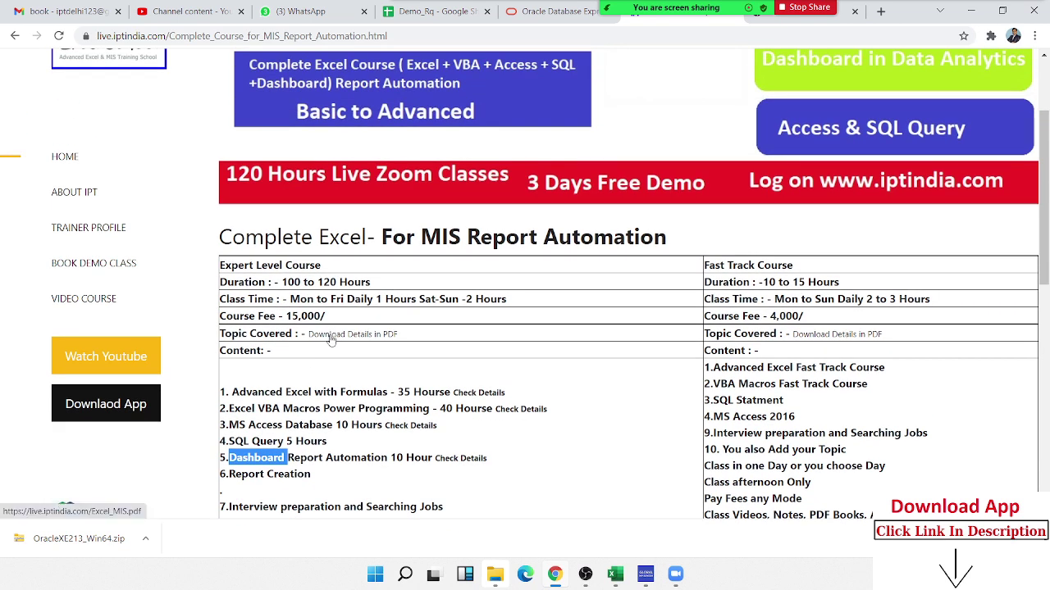
- Open the Excel_MIS.pdf syllabus via 'Download Details in PDF' and zoom the viewer in
{"action": "left_click", "coordinate": [330, 340]}
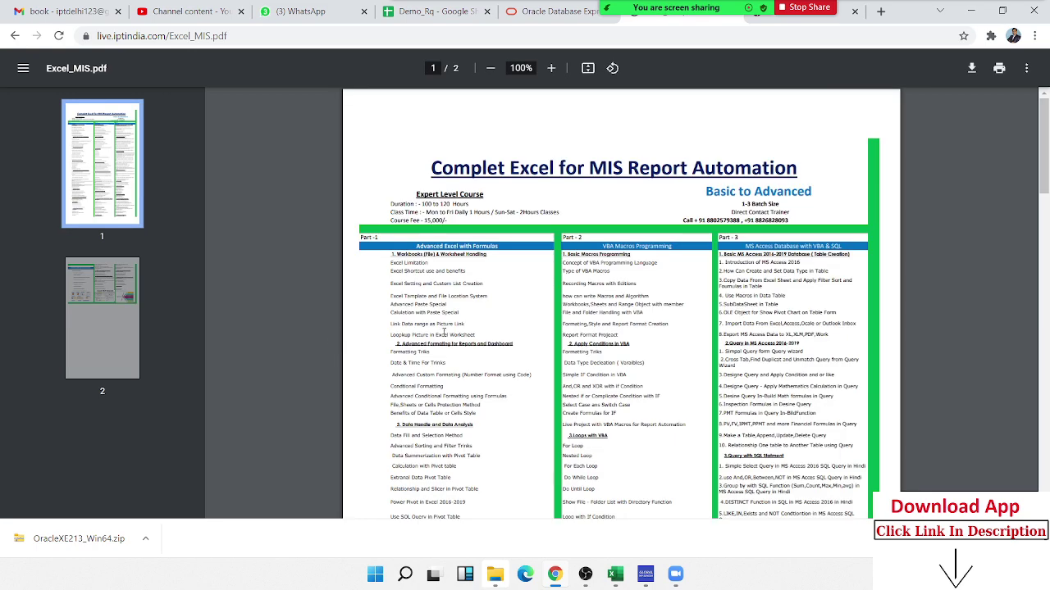
{"action": "scroll", "coordinate": [454, 329], "scroll_direction": "up", "scroll_amount": 3, "text": "ctrl"}
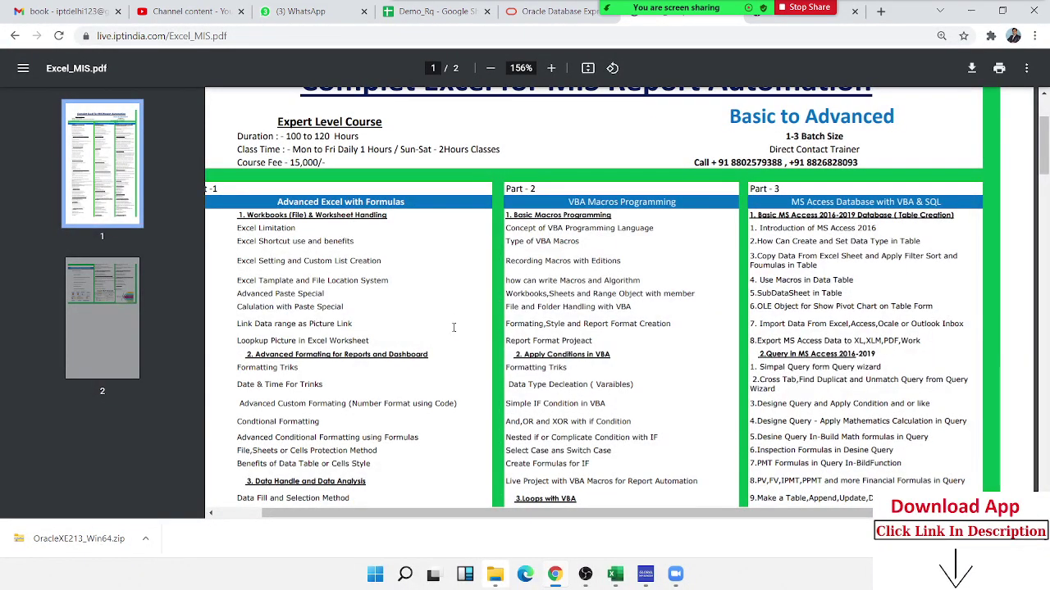
{"action": "scroll", "coordinate": [454, 328], "scroll_direction": "up", "scroll_amount": 1}
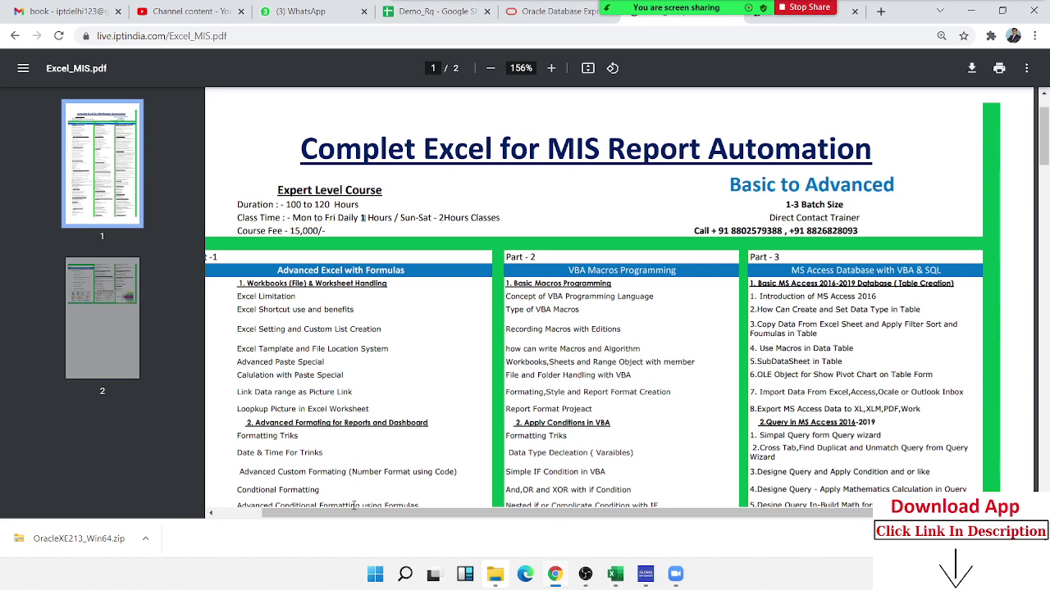
{"action": "mouse_move", "coordinate": [348, 514]}
{"action": "left_mouse_down"}
{"action": "mouse_move", "coordinate": [297, 515]}
{"action": "mouse_move", "coordinate": [309, 515]}
{"action": "left_mouse_up"}
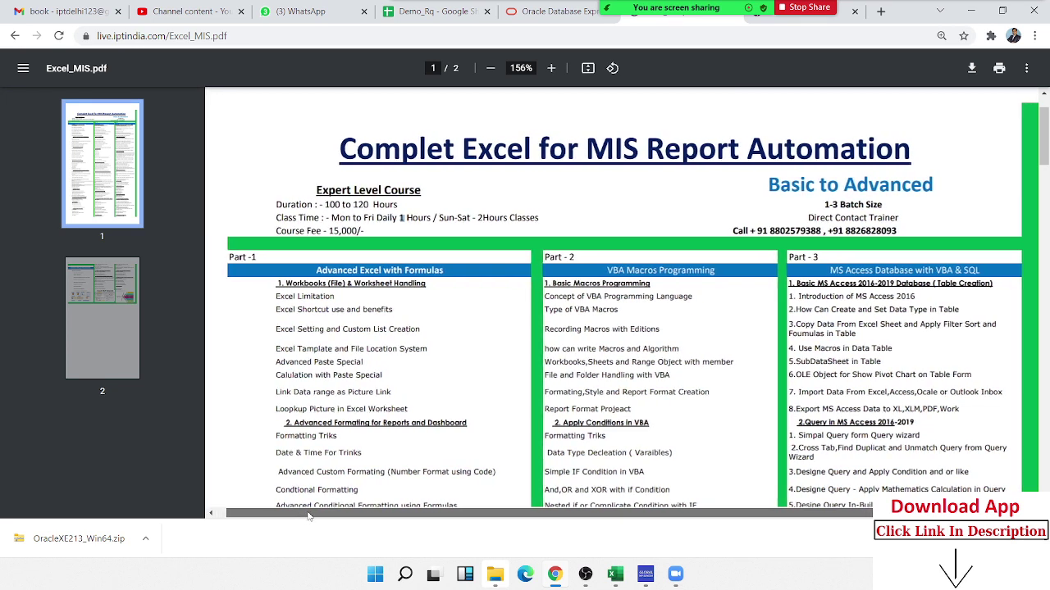
{"action": "left_click_drag", "start_coordinate": [309, 515], "coordinate": [308, 499]}
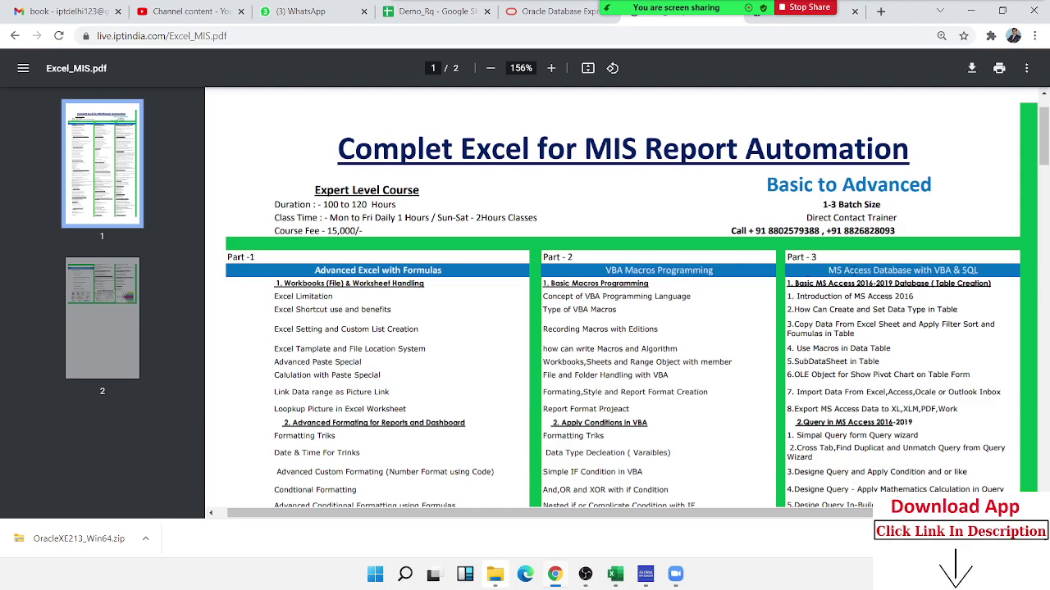
- Read both syllabus pages, including the Expert Level Course at 100–120 hours, fee 15,000/-
{"action": "scroll", "coordinate": [711, 374], "scroll_direction": "down", "scroll_amount": 4}
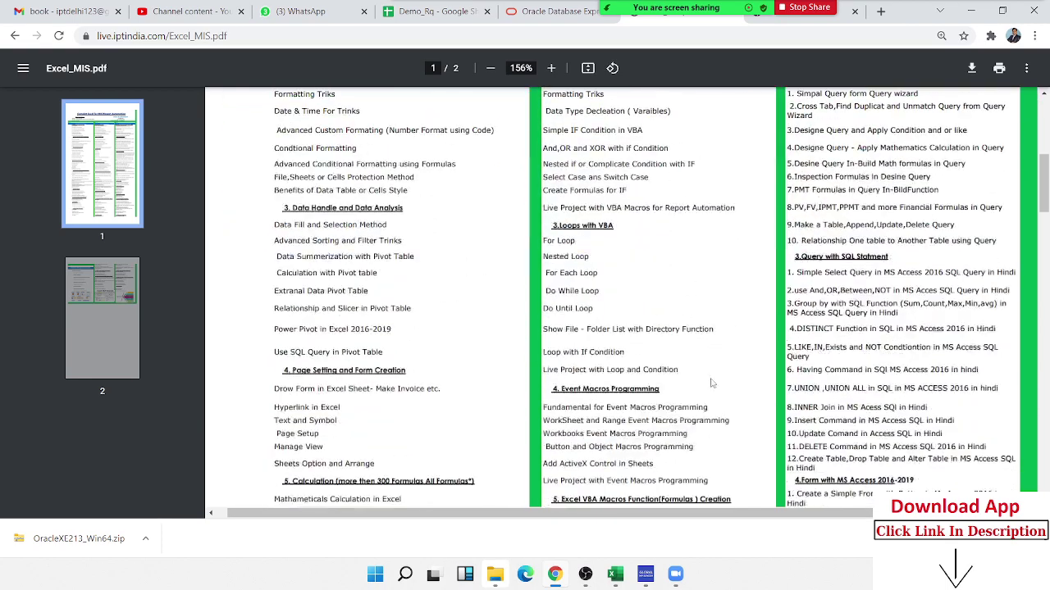
{"action": "scroll", "coordinate": [711, 377], "scroll_direction": "down", "scroll_amount": 4}
{"action": "scroll", "coordinate": [711, 382], "scroll_direction": "down", "scroll_amount": 4}
{"action": "scroll", "coordinate": [711, 386], "scroll_direction": "down", "scroll_amount": 4}
{"action": "scroll", "coordinate": [711, 385], "scroll_direction": "down", "scroll_amount": 4}
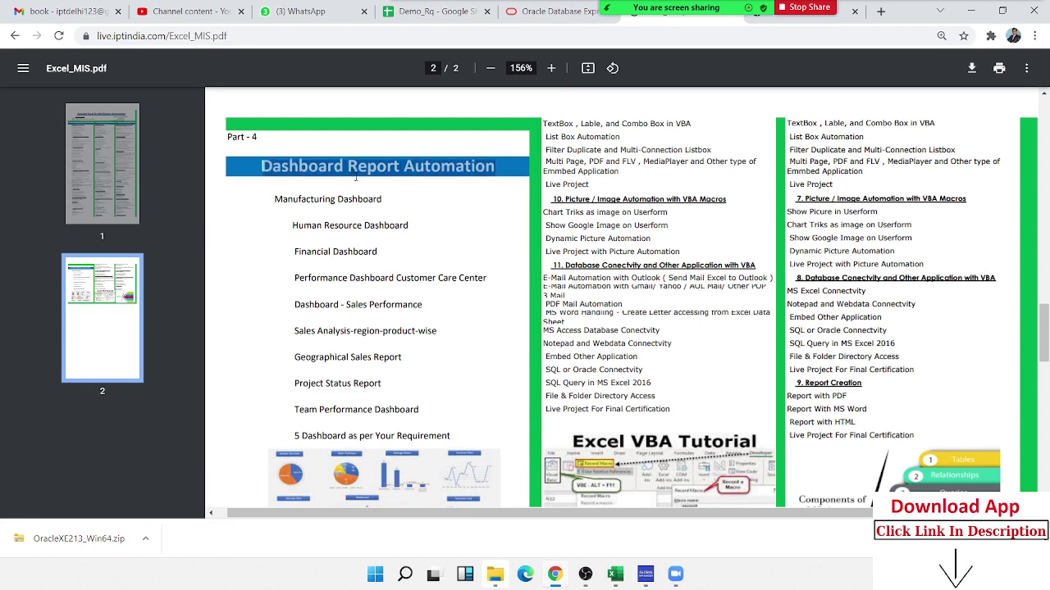
{"action": "scroll", "coordinate": [439, 232], "scroll_direction": "down", "scroll_amount": 2}
{"action": "scroll", "coordinate": [438, 232], "scroll_direction": "down", "scroll_amount": 3}
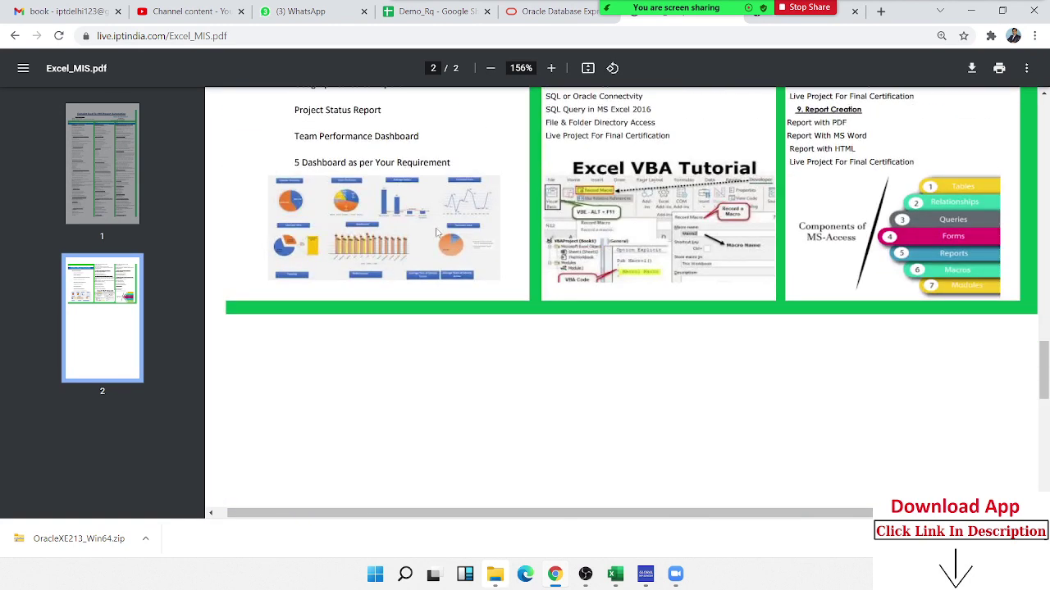
{"action": "scroll", "coordinate": [434, 233], "scroll_direction": "down", "scroll_amount": 3}
{"action": "scroll", "coordinate": [435, 233], "scroll_direction": "up", "scroll_amount": 5}
{"action": "scroll", "coordinate": [437, 233], "scroll_direction": "up", "scroll_amount": 10}
{"action": "scroll", "coordinate": [437, 234], "scroll_direction": "up", "scroll_amount": 5}
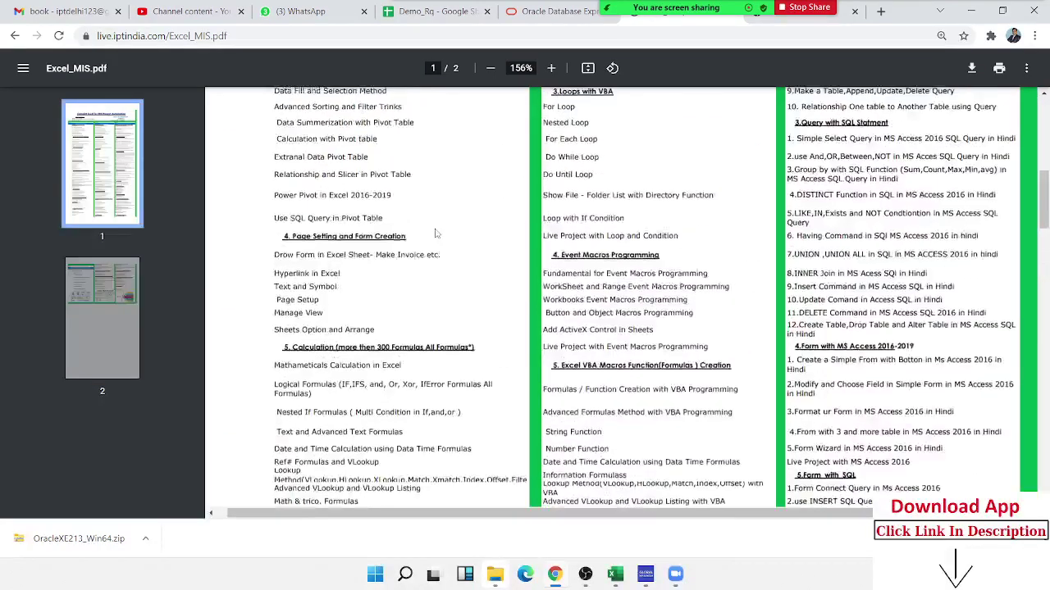
{"action": "scroll", "coordinate": [436, 233], "scroll_direction": "up", "scroll_amount": 5}
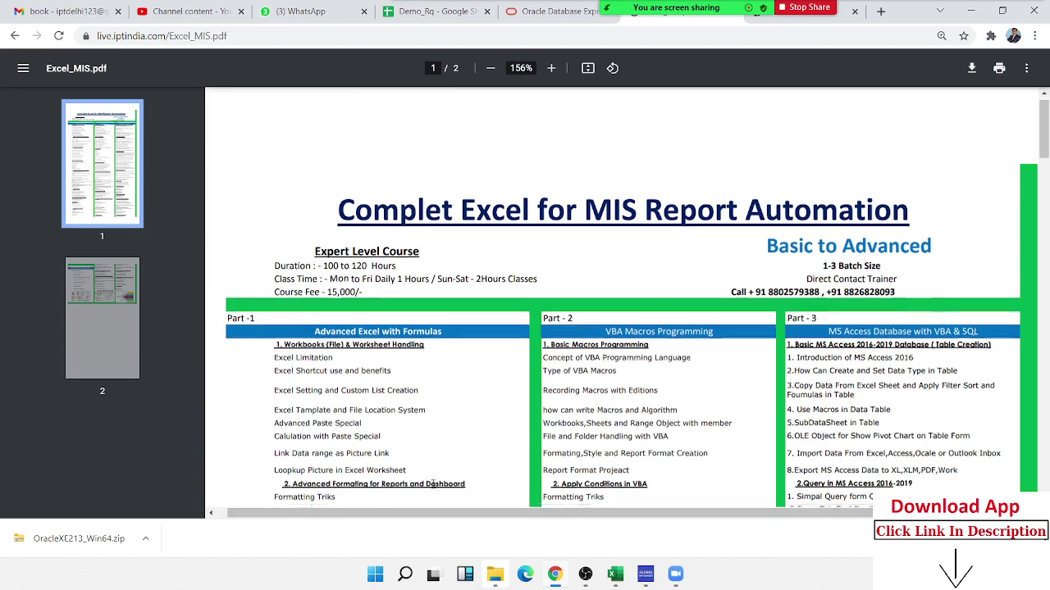
{"action": "scroll", "coordinate": [402, 466], "scroll_direction": "down", "scroll_amount": 3}
{"action": "scroll", "coordinate": [402, 465], "scroll_direction": "up", "scroll_amount": 2}
{"action": "scroll", "coordinate": [401, 466], "scroll_direction": "up", "scroll_amount": 2}
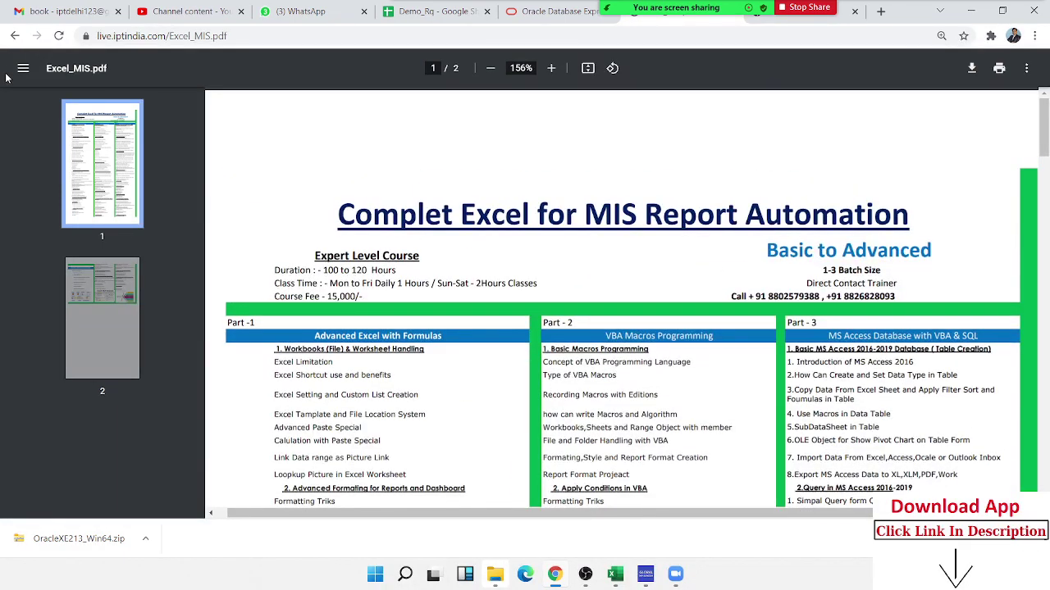
- Go back to the course listing and open the Excel VBA Macros Programming course table
{"action": "left_click", "coordinate": [15, 35]}
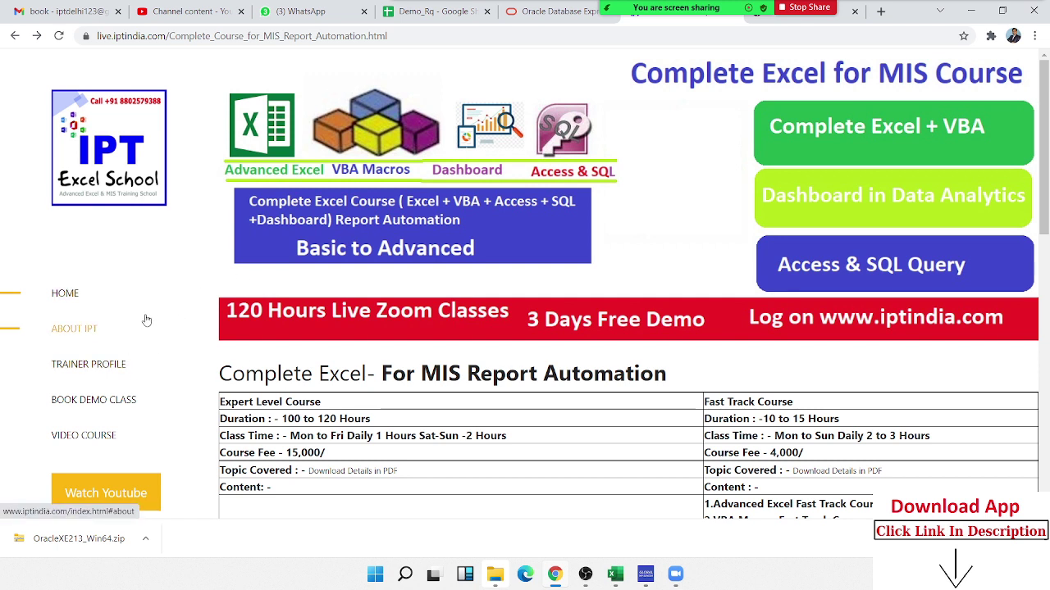
{"action": "left_click", "coordinate": [80, 294]}
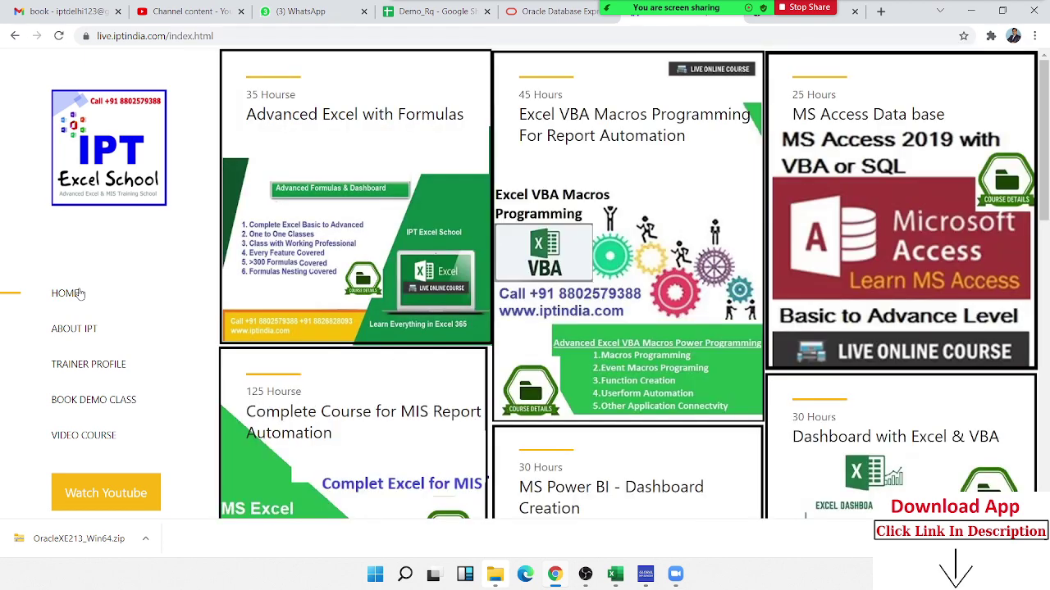
{"action": "scroll", "coordinate": [202, 332], "scroll_direction": "down", "scroll_amount": 1}
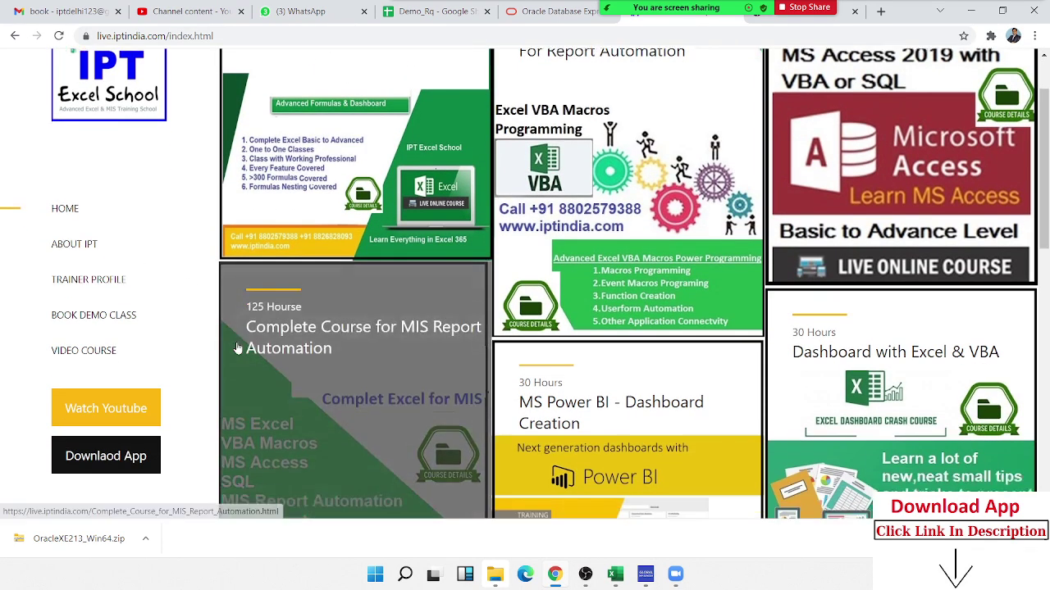
{"action": "scroll", "coordinate": [273, 347], "scroll_direction": "down", "scroll_amount": 2}
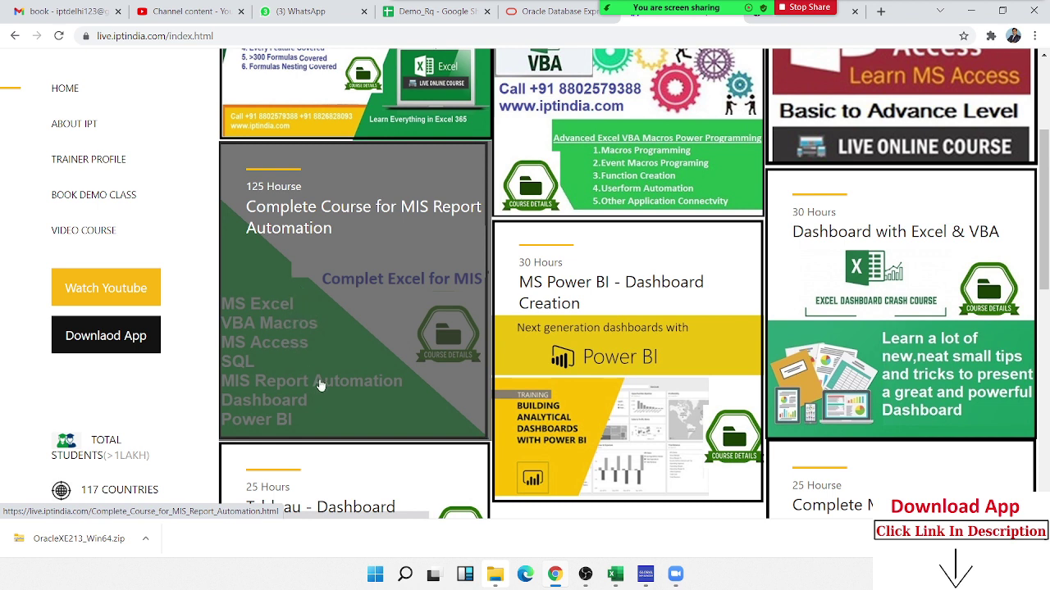
{"action": "scroll", "coordinate": [320, 385], "scroll_direction": "up", "scroll_amount": 1}
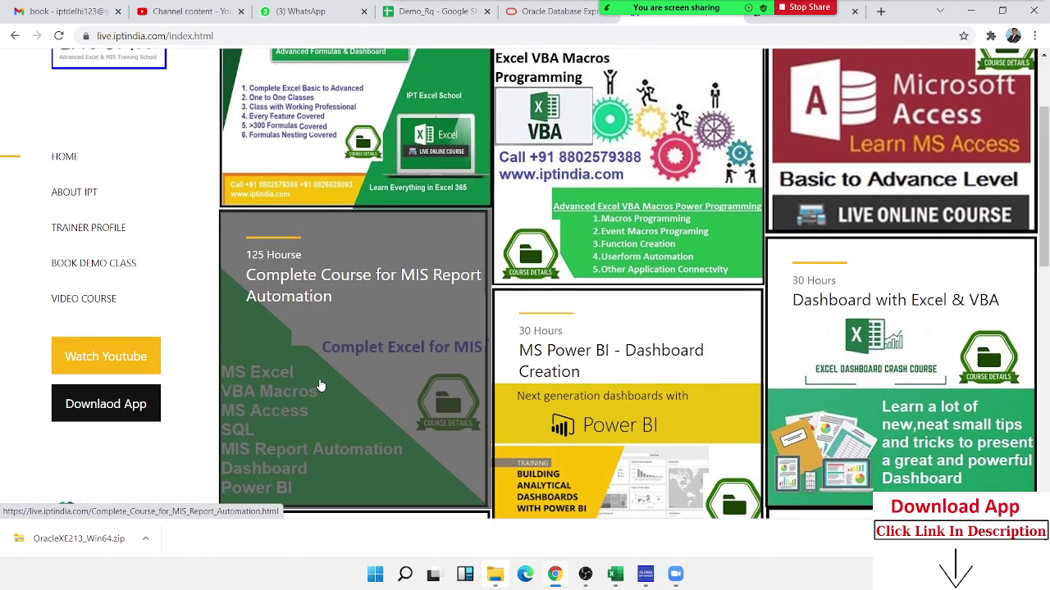
{"action": "scroll", "coordinate": [327, 381], "scroll_direction": "up", "scroll_amount": 2}
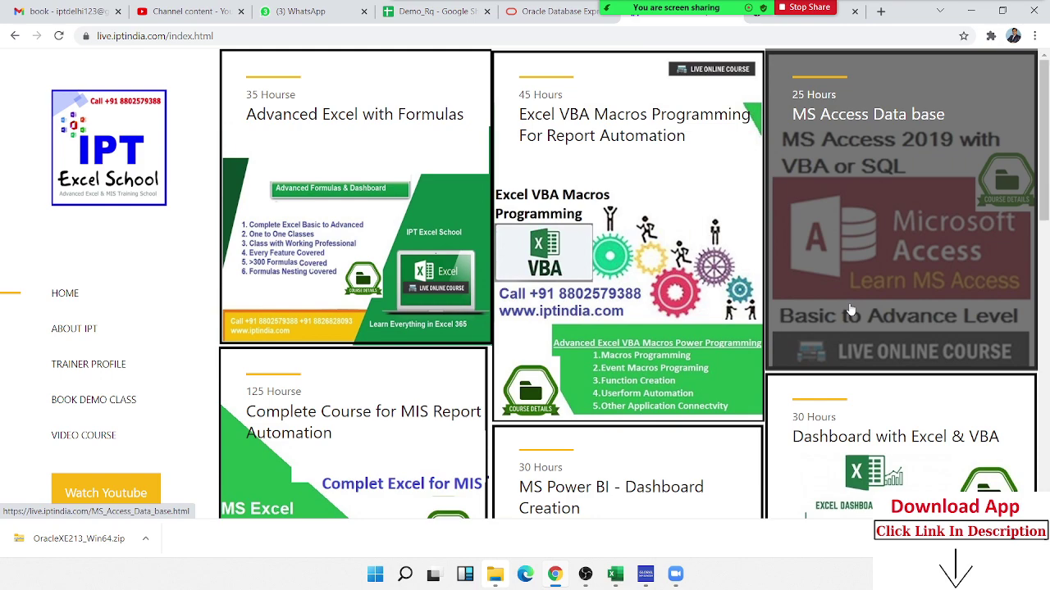
{"action": "scroll", "coordinate": [557, 402], "scroll_direction": "down", "scroll_amount": 1}
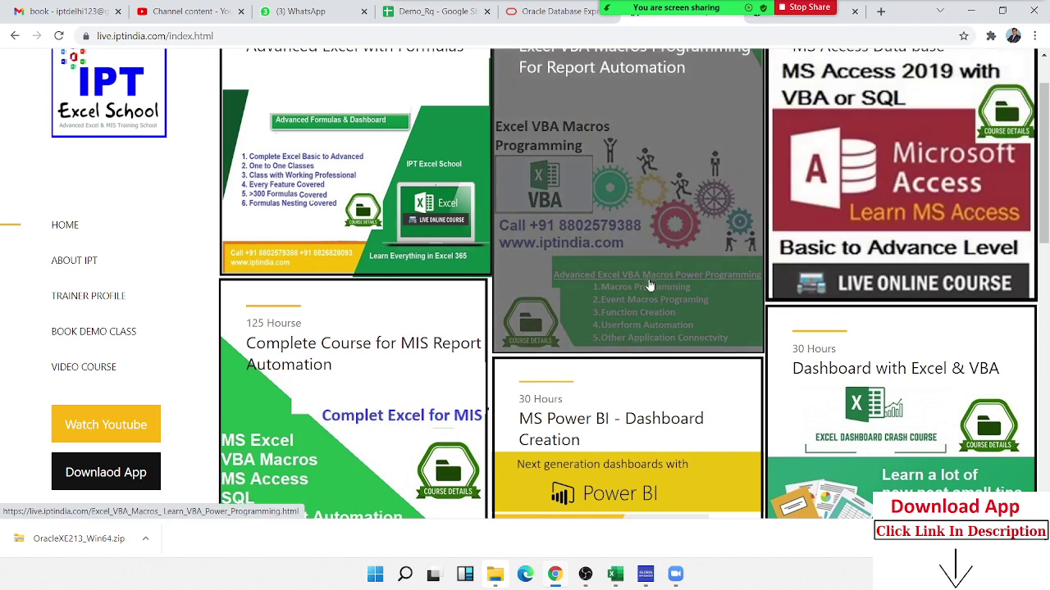
{"action": "scroll", "coordinate": [649, 285], "scroll_direction": "up", "scroll_amount": 1}
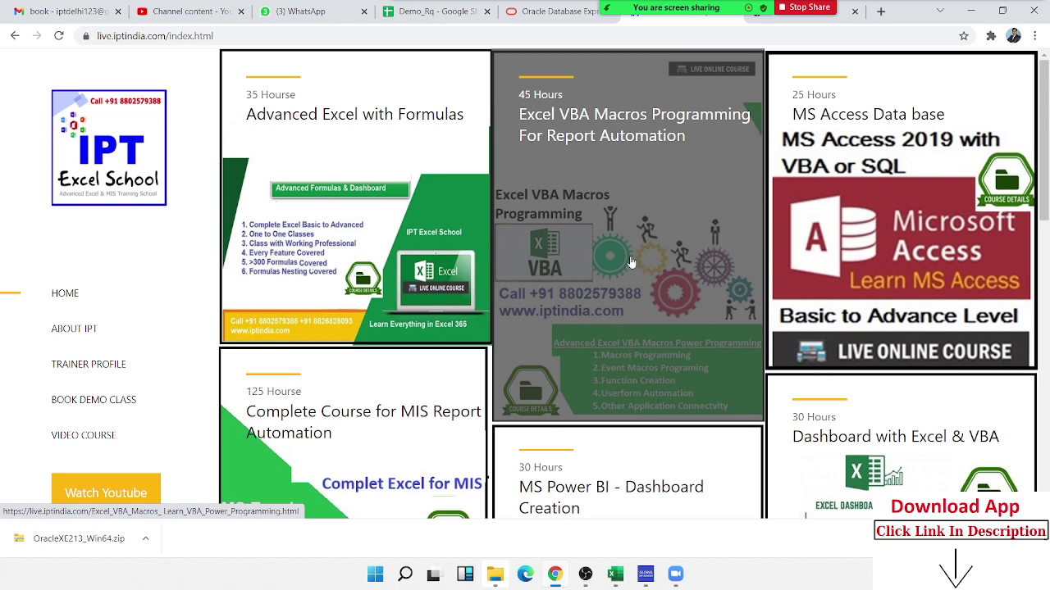
{"action": "left_click", "coordinate": [629, 258]}
{"action": "scroll", "coordinate": [603, 283], "scroll_direction": "down", "scroll_amount": 2}
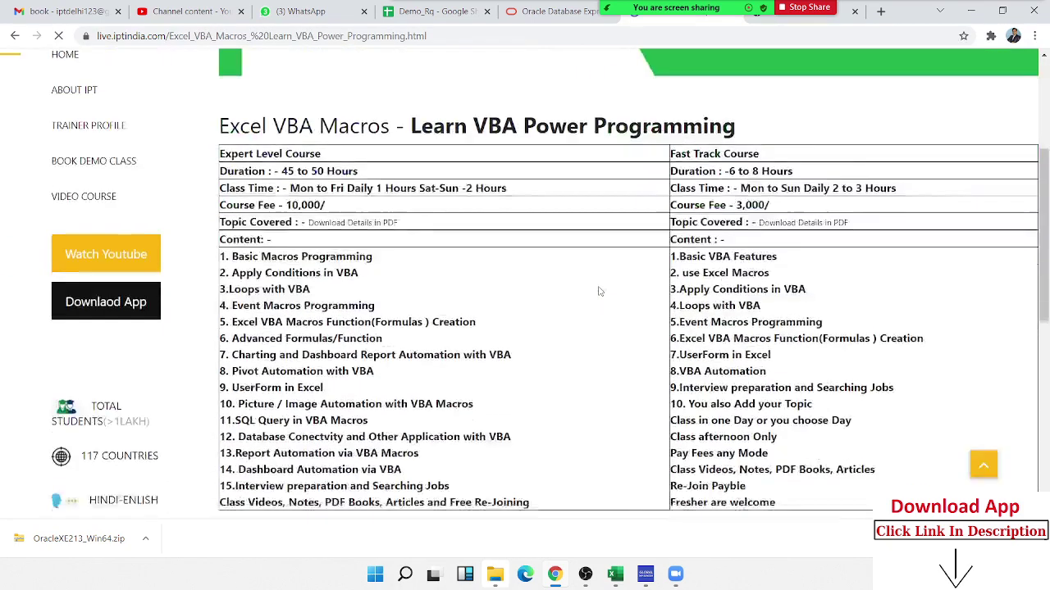
- Open the VBA Macros syllabus PDF and scroll to section 11
{"action": "left_click", "coordinate": [331, 190]}
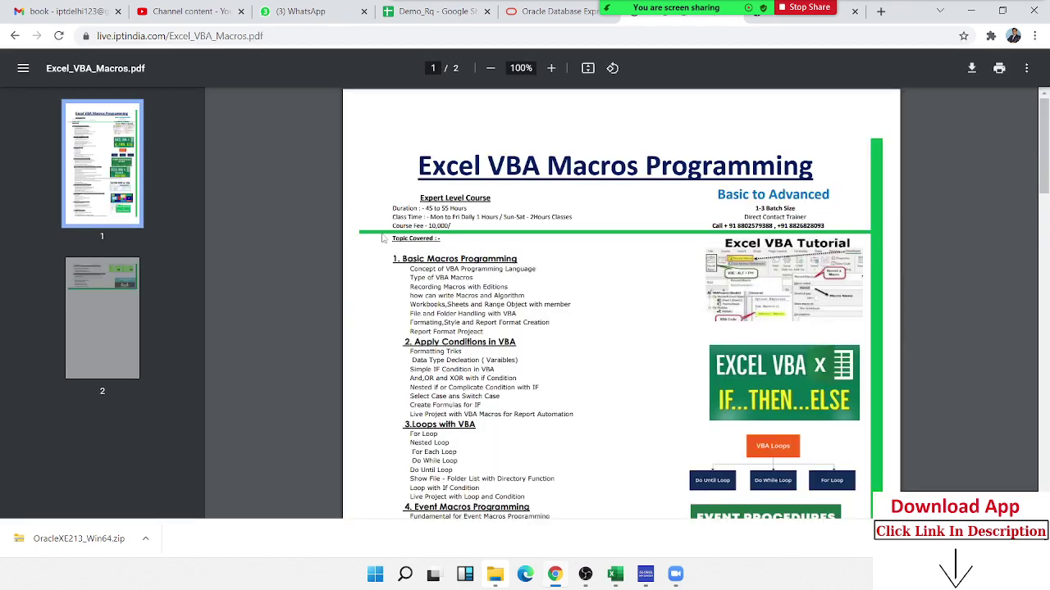
{"action": "scroll", "coordinate": [497, 361], "scroll_direction": "down", "scroll_amount": 4}
{"action": "scroll", "coordinate": [497, 361], "scroll_direction": "down", "scroll_amount": 4}
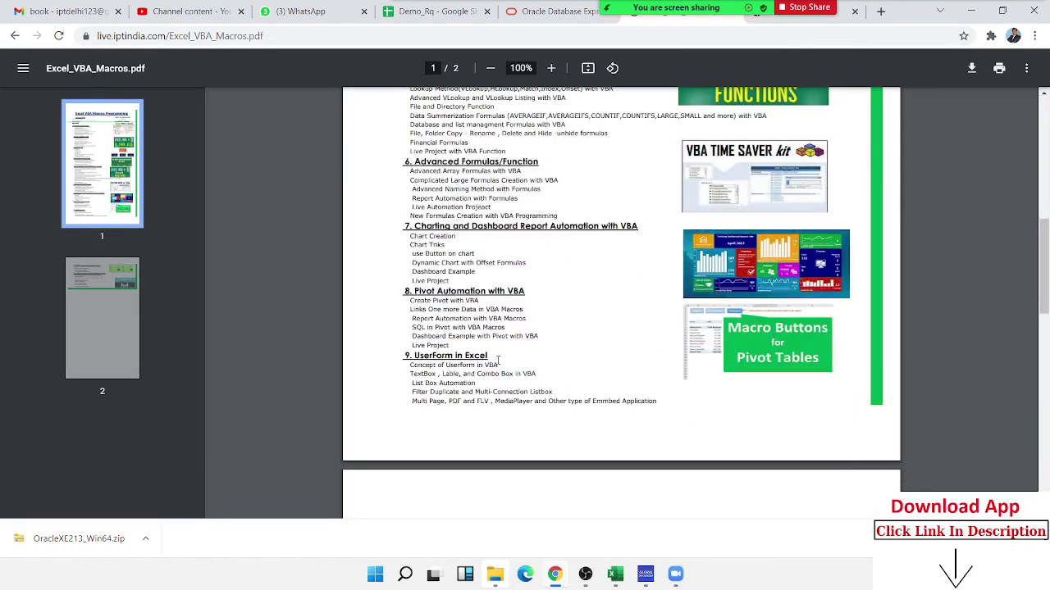
{"action": "scroll", "coordinate": [497, 361], "scroll_direction": "down", "scroll_amount": 5}
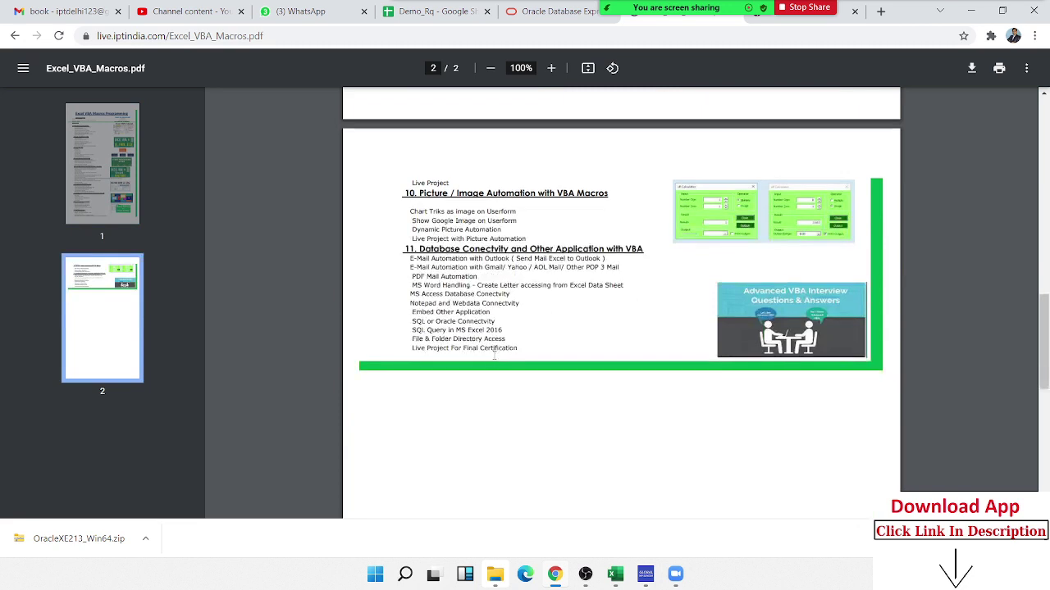
{"action": "scroll", "coordinate": [492, 356], "scroll_direction": "up", "scroll_amount": 3}
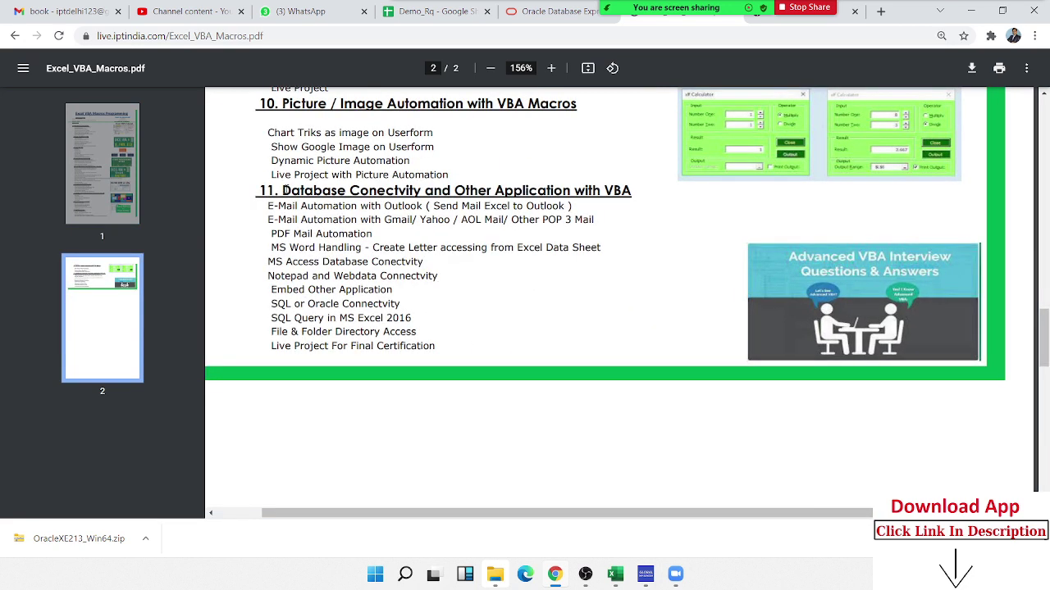
- Highlight section 11 topics: Outlook, Gmail, PDF mail, Word, MS Access, SQL/Oracle and SQL Query
{"action": "left_click_drag", "start_coordinate": [284, 188], "coordinate": [590, 192]}
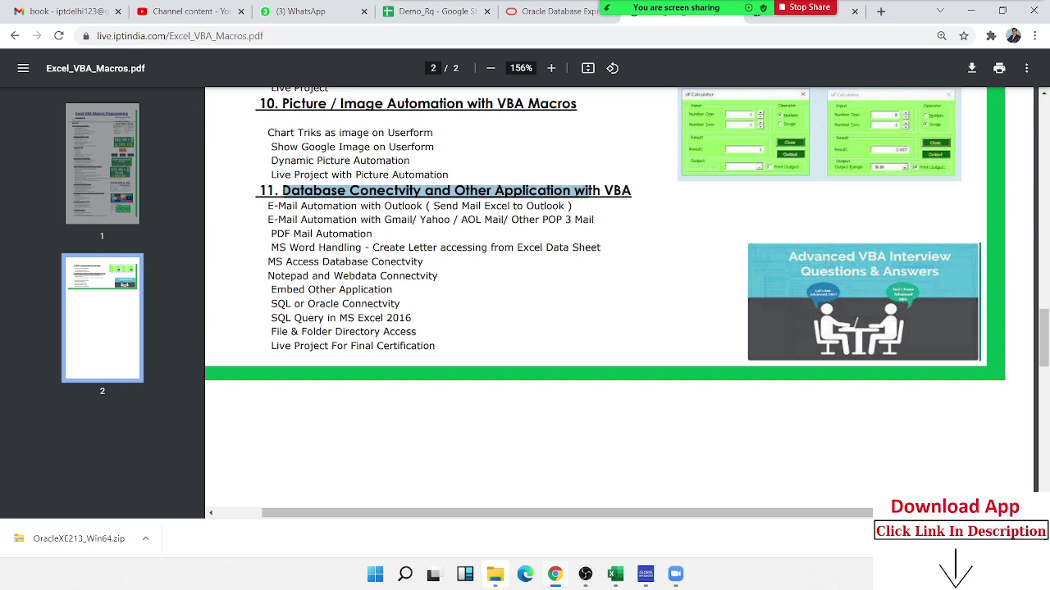
{"action": "triple_click", "coordinate": [325, 208]}
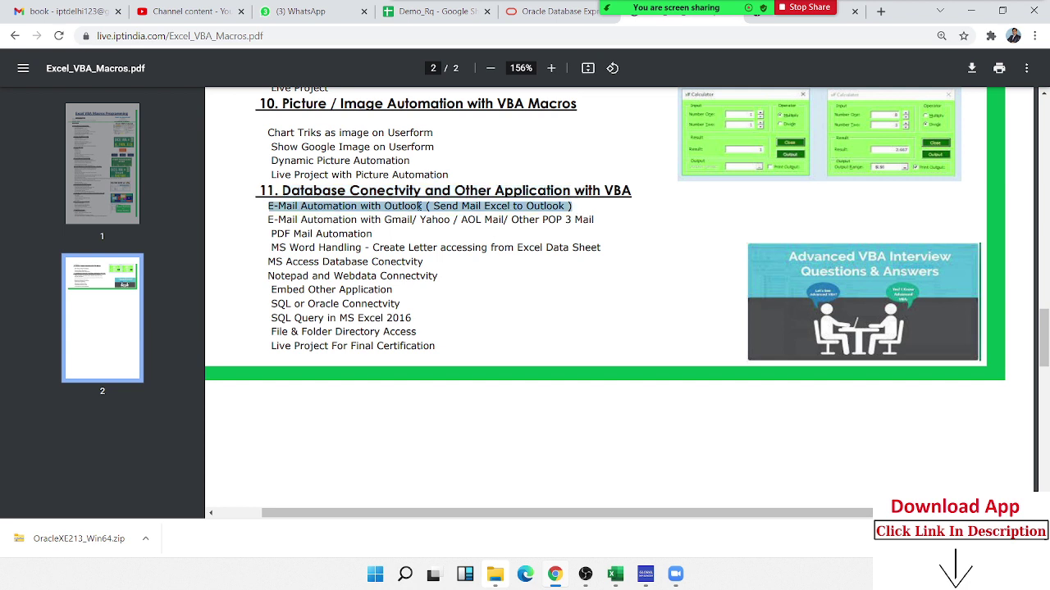
{"action": "triple_click", "coordinate": [398, 220]}
{"action": "triple_click", "coordinate": [334, 234]}
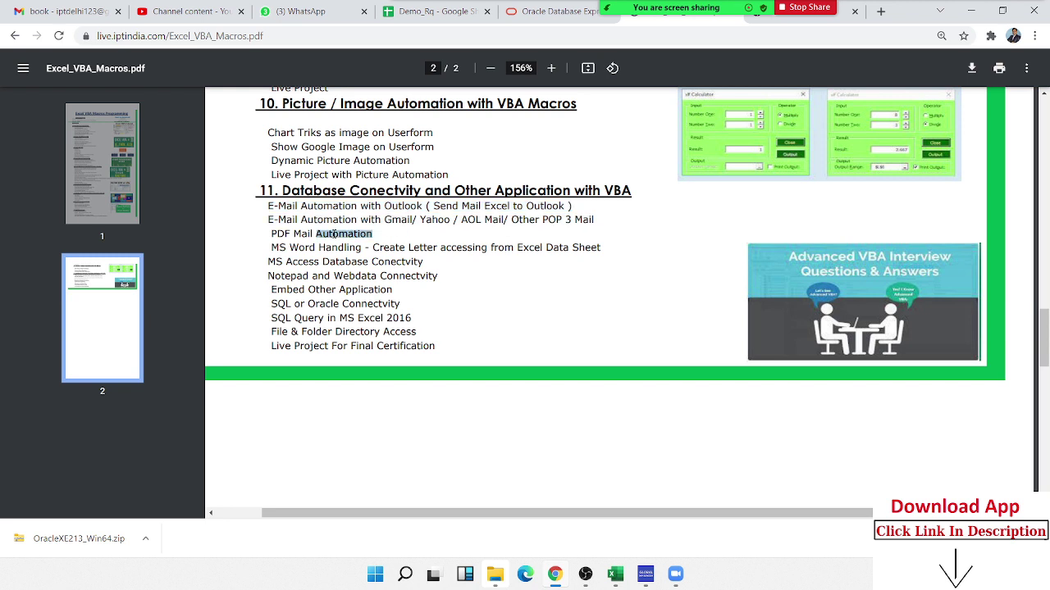
{"action": "triple_click", "coordinate": [326, 247]}
{"action": "triple_click", "coordinate": [324, 261]}
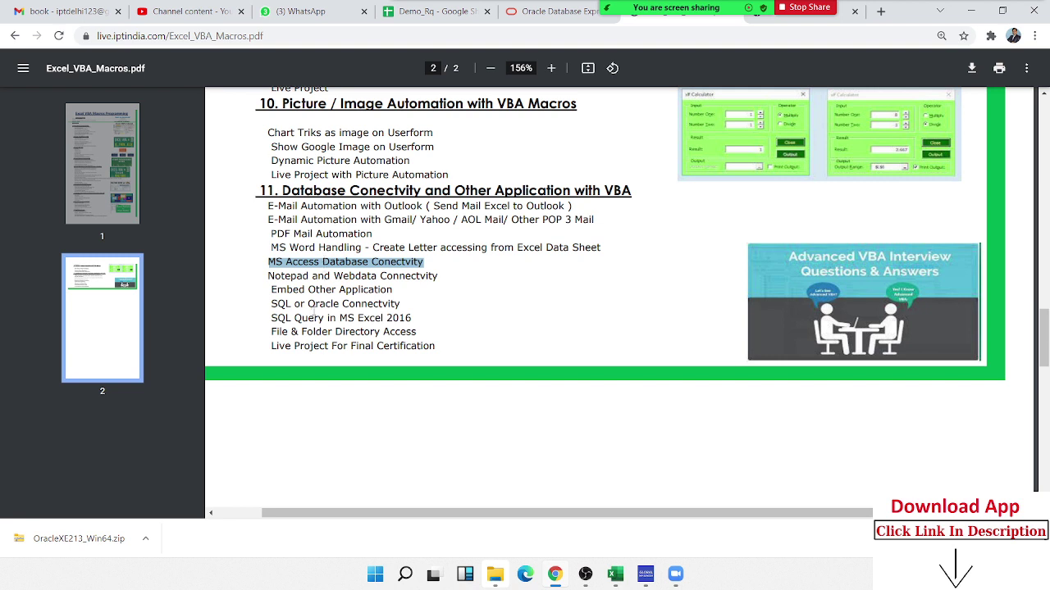
{"action": "triple_click", "coordinate": [314, 305]}
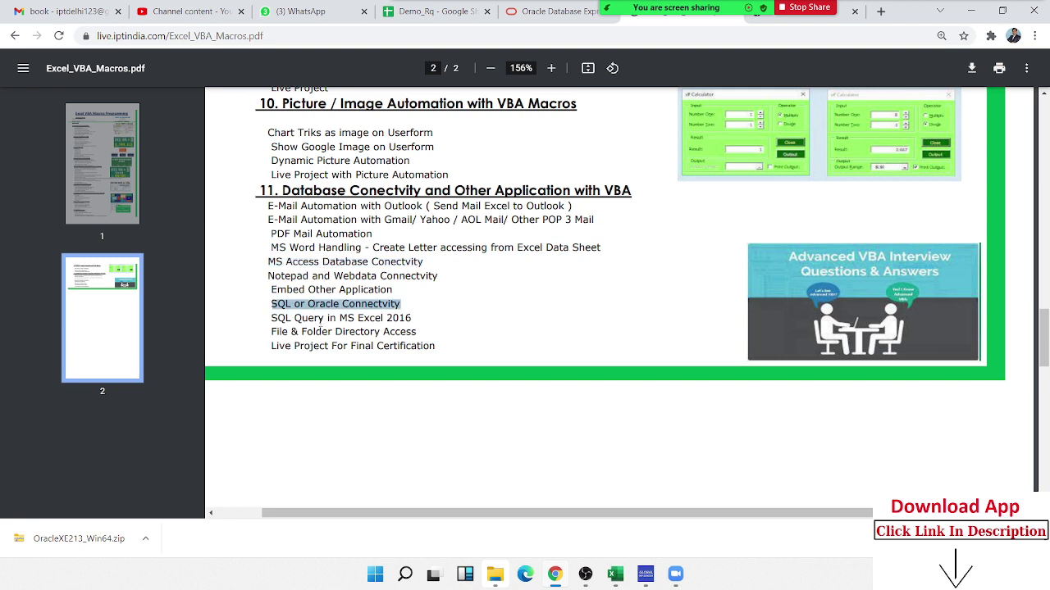
{"action": "triple_click", "coordinate": [319, 304]}
{"action": "double_click", "coordinate": [318, 318]}
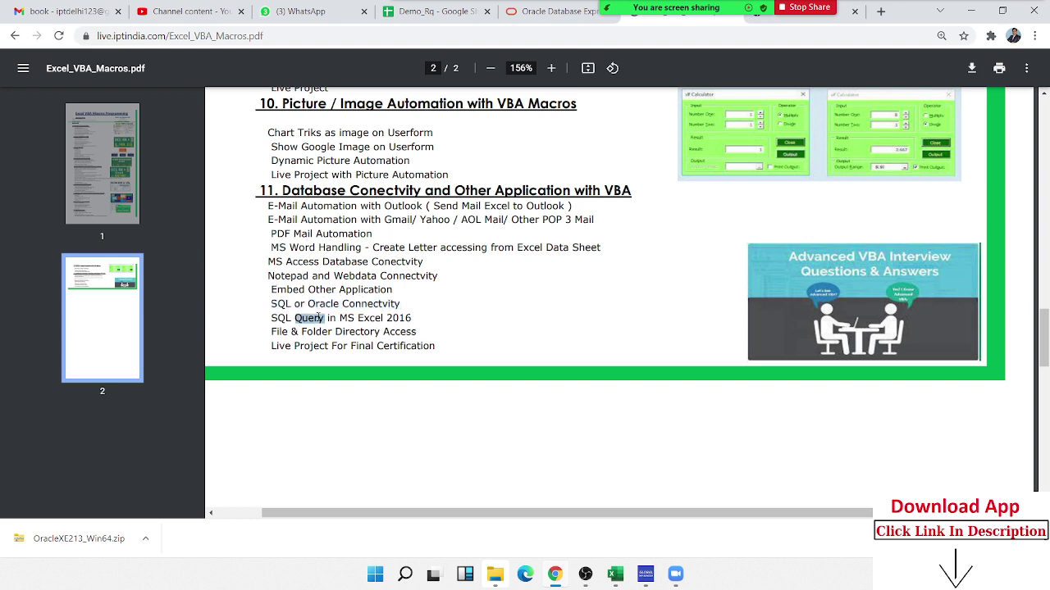
{"action": "left_click", "coordinate": [345, 316]}
{"action": "left_click_drag", "start_coordinate": [409, 318], "coordinate": [269, 317]}
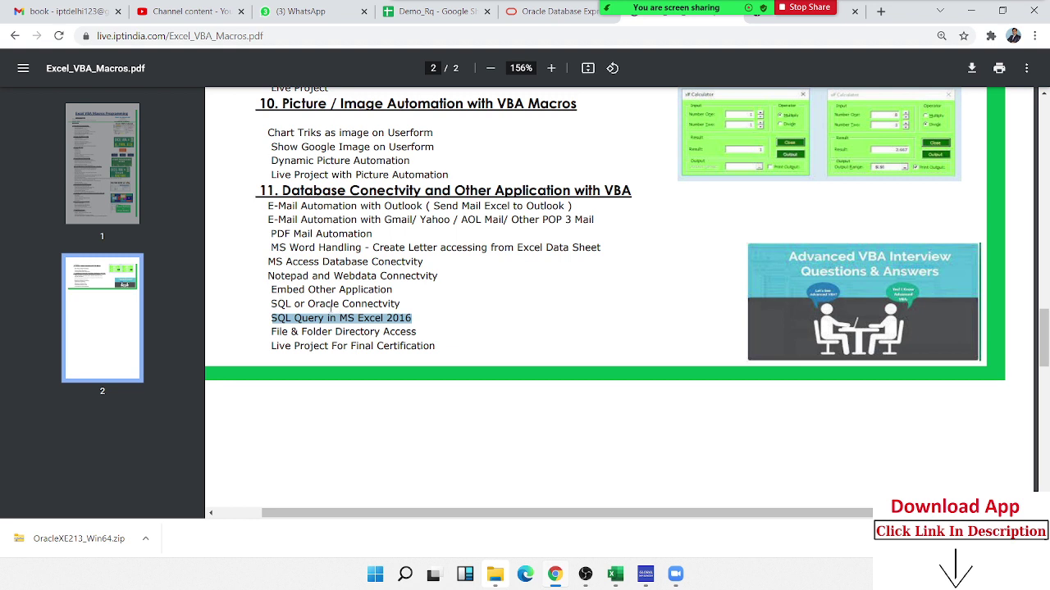
{"action": "mouse_move", "coordinate": [269, 261]}
{"action": "left_mouse_down"}
{"action": "mouse_move", "coordinate": [458, 273]}
{"action": "mouse_move", "coordinate": [276, 262]}
{"action": "left_mouse_up"}
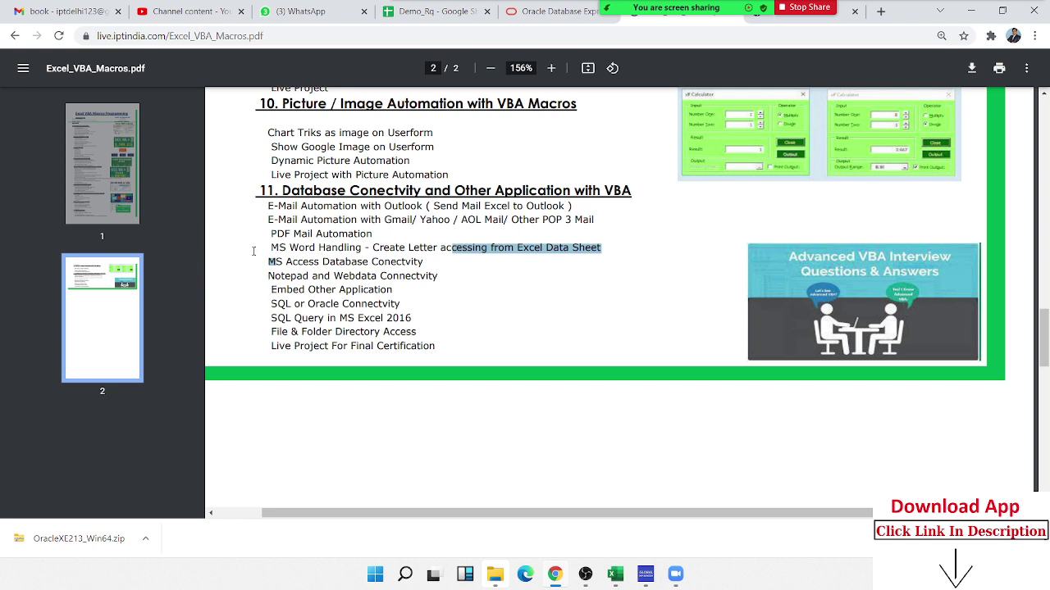
{"action": "left_click_drag", "start_coordinate": [268, 262], "coordinate": [443, 261]}
- Return to the live.iptindia.com course listing and bring up Windows search
{"action": "scroll", "coordinate": [354, 297], "scroll_direction": "up", "scroll_amount": 3}
{"action": "scroll", "coordinate": [354, 297], "scroll_direction": "up", "scroll_amount": 3}
{"action": "scroll", "coordinate": [354, 297], "scroll_direction": "up", "scroll_amount": 5}
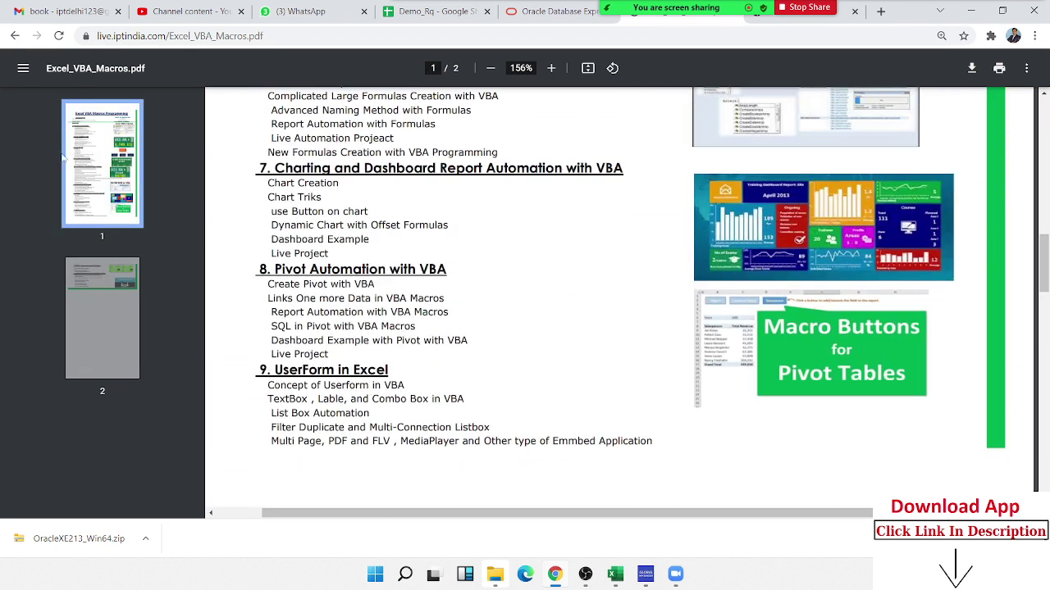
{"action": "left_click", "coordinate": [15, 35]}
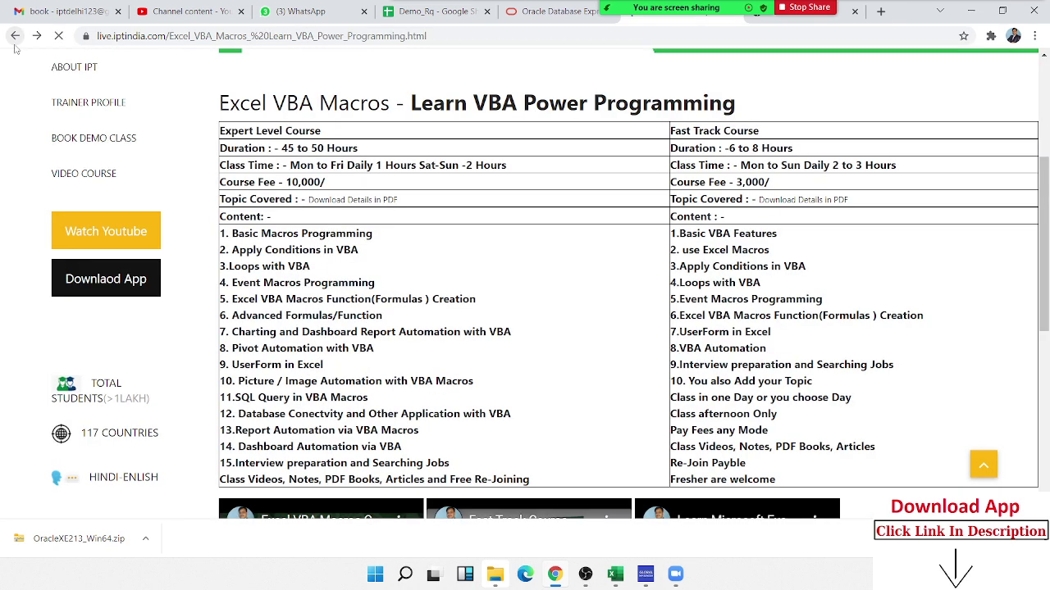
{"action": "left_click", "coordinate": [15, 35]}
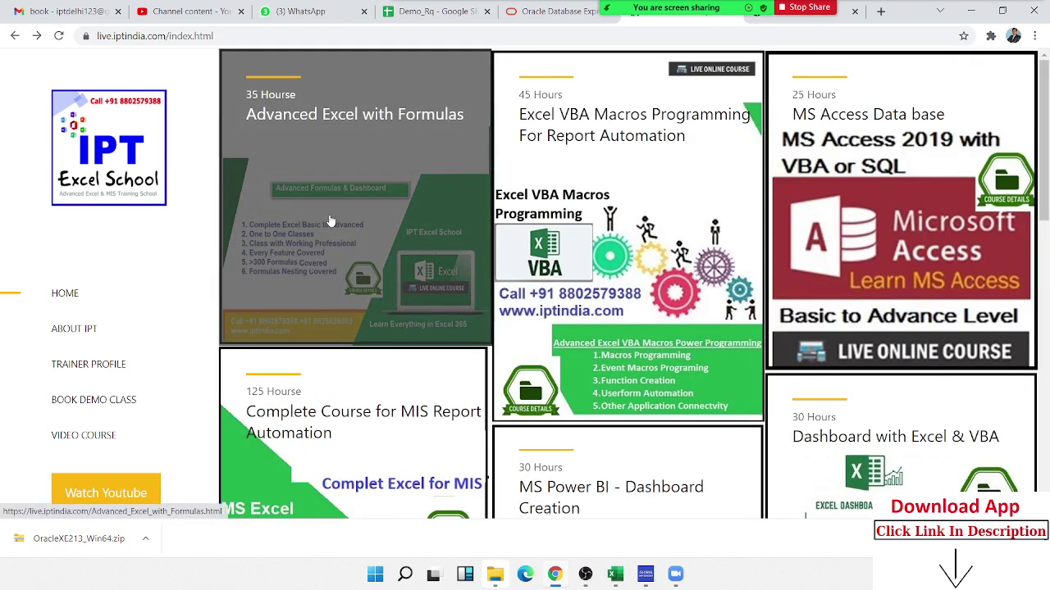
{"action": "key", "text": "super"}
- Launch Excel by searching 'exce', create a blank workbook, zoom in and select B3
{"action": "type", "text": "exce"}
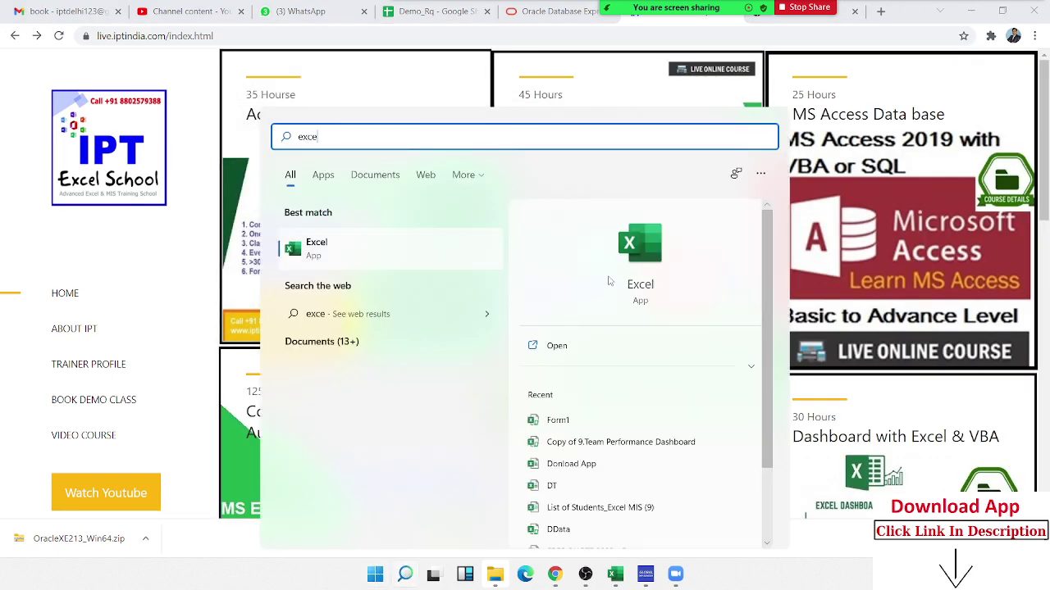
{"action": "left_click", "coordinate": [639, 262]}
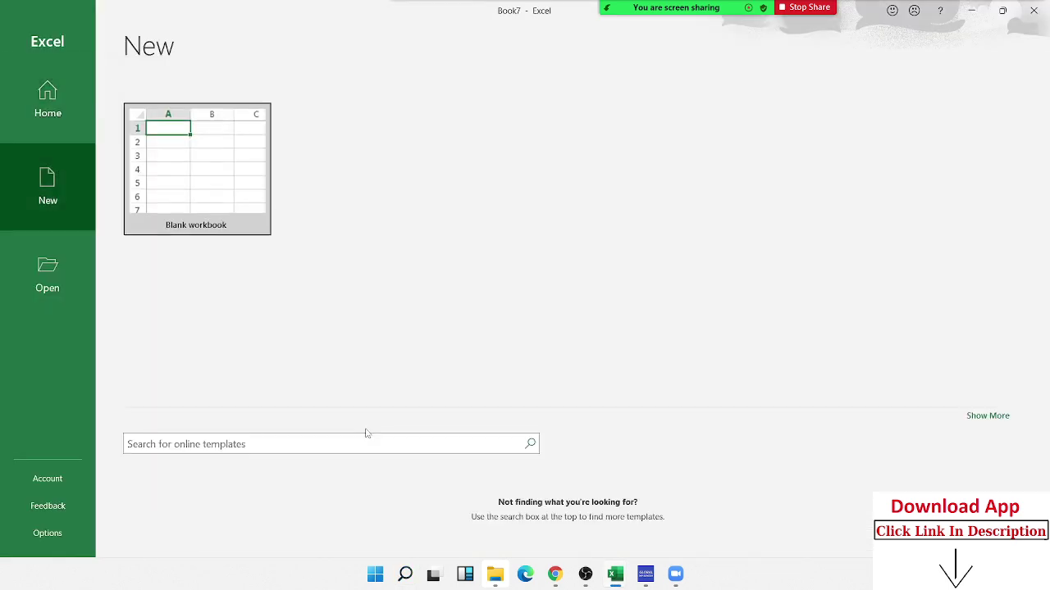
{"action": "left_click", "coordinate": [218, 150]}
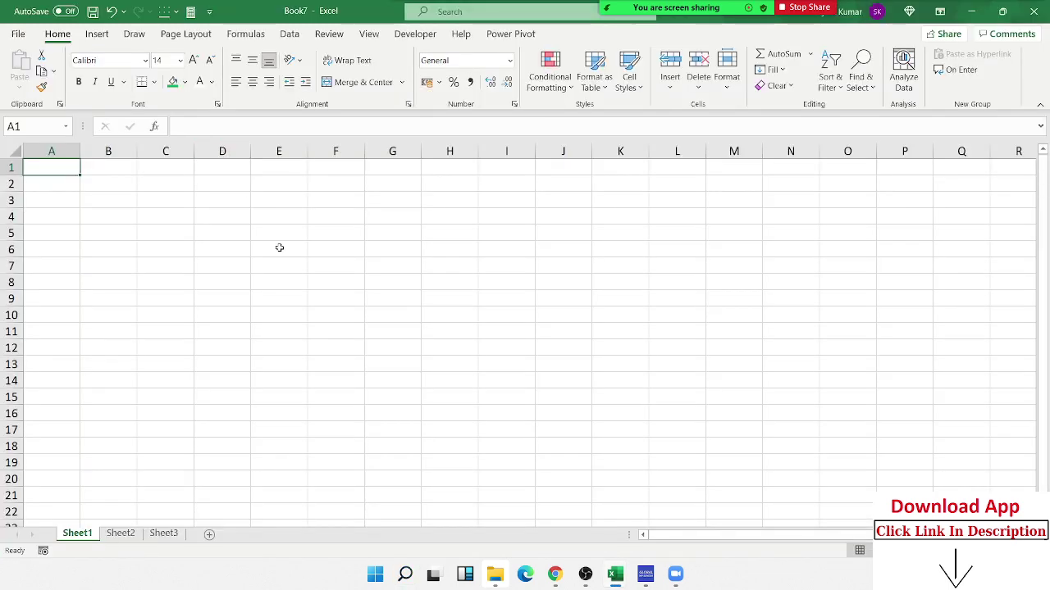
{"action": "scroll", "coordinate": [279, 247], "scroll_direction": "up", "scroll_amount": 4}
{"action": "scroll", "coordinate": [279, 247], "scroll_direction": "up", "scroll_amount": 1}
{"action": "scroll", "coordinate": [279, 248], "scroll_direction": "up", "scroll_amount": 3}
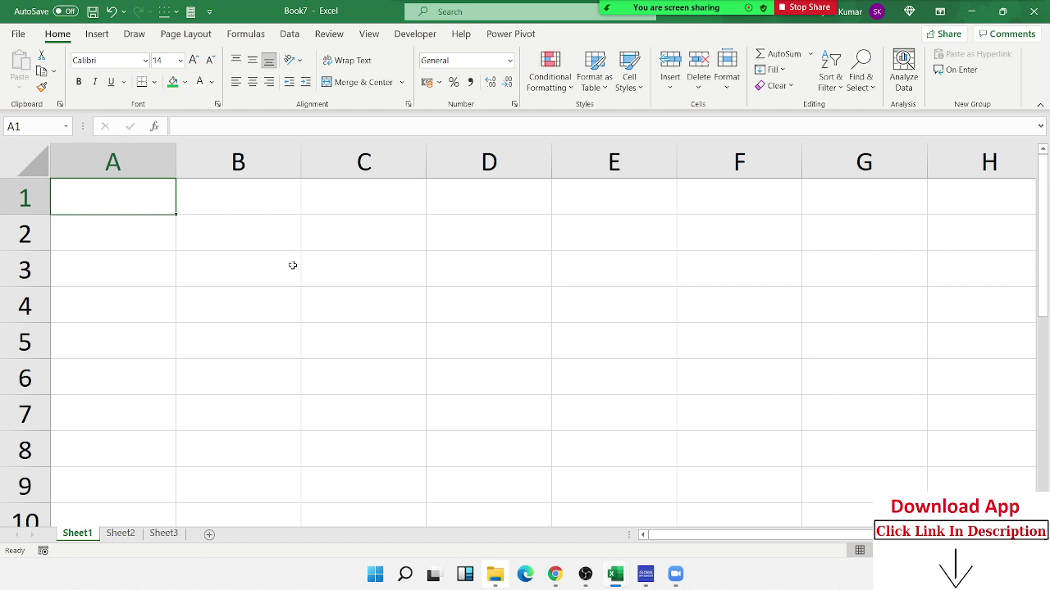
{"action": "left_click", "coordinate": [388, 230]}
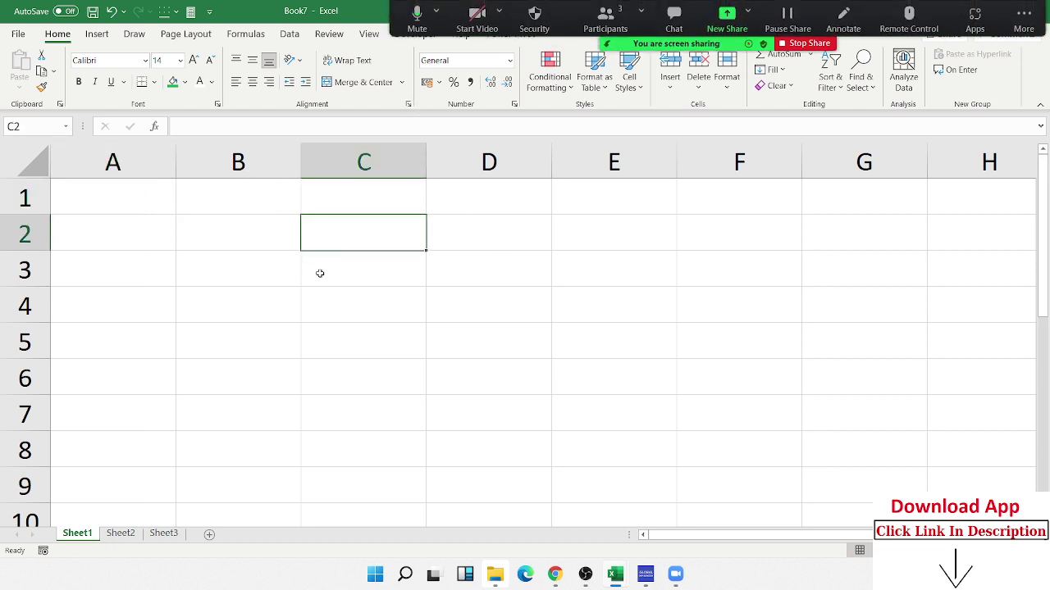
{"action": "left_click", "coordinate": [255, 274]}
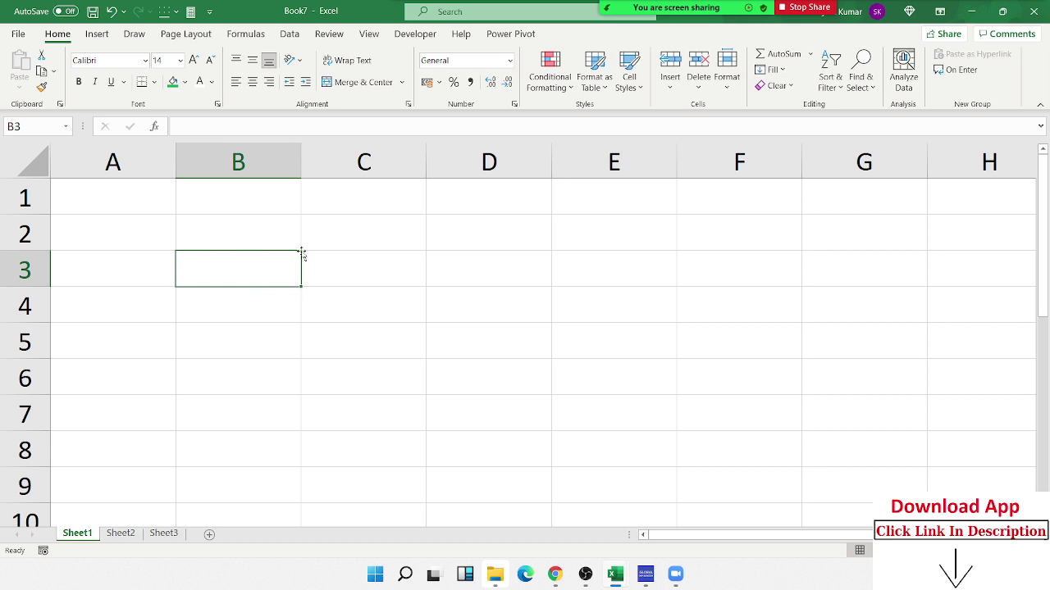
- Enter 20 in B3 and 30 in D3
{"action": "type", "text": "20"}
{"action": "key", "text": "Tab"}
{"action": "key", "text": "Tab"}
{"action": "type", "text": "3"}
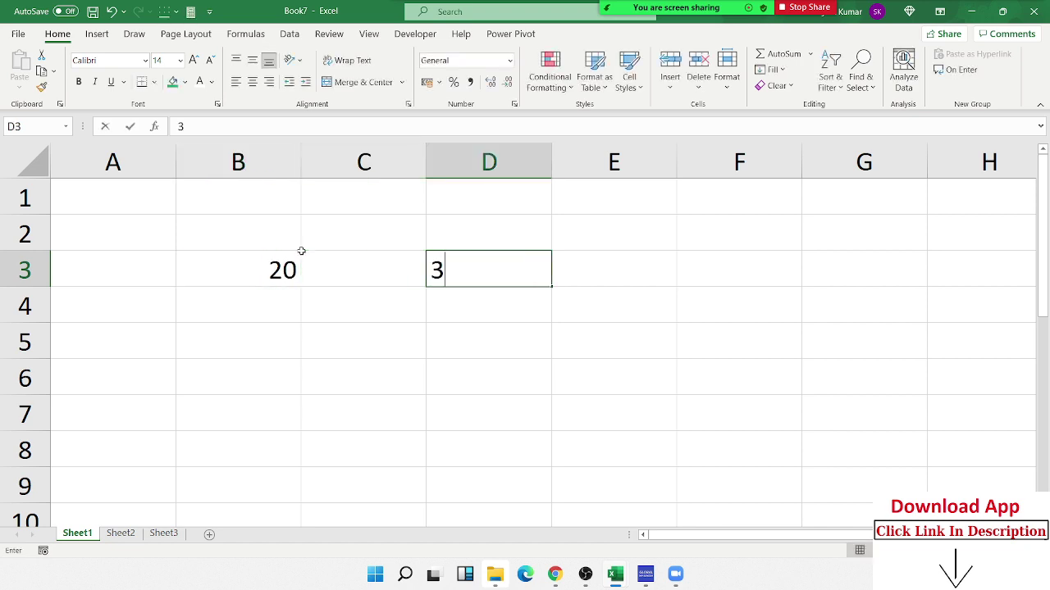
{"action": "type", "text": "0"}
{"action": "key", "text": "Tab"}
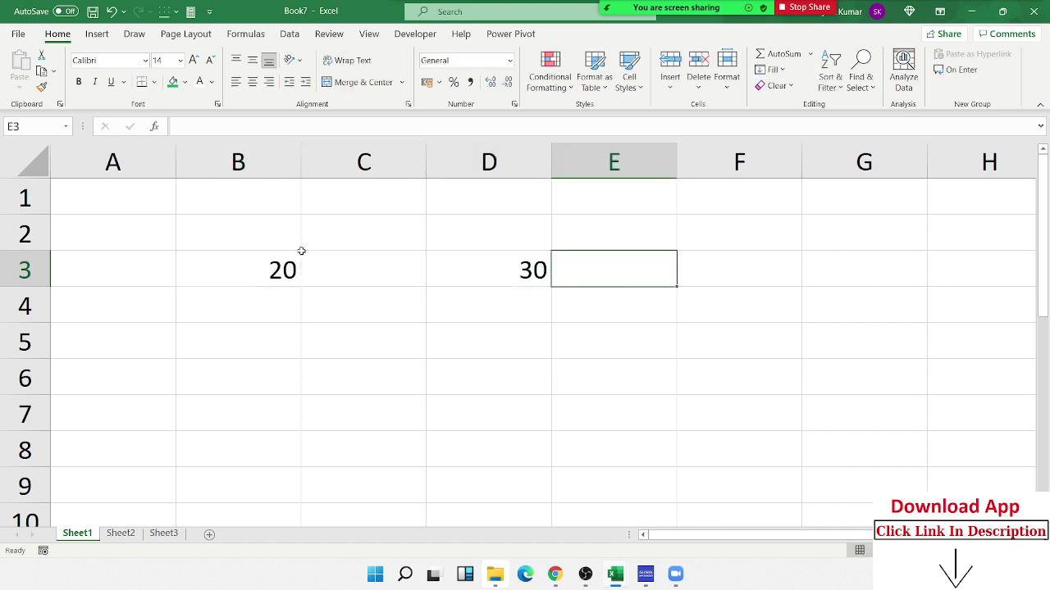
- Copy B3, paste it over D3 as a test, then undo so D3 keeps 30
{"action": "left_click", "coordinate": [248, 256]}
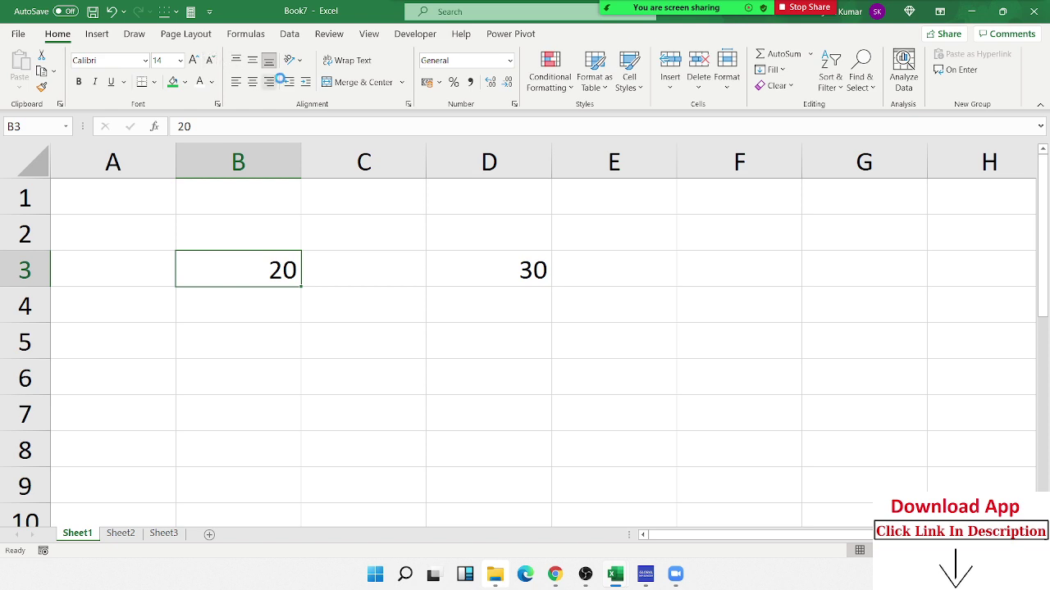
{"action": "key", "text": "ctrl+c"}
{"action": "left_click", "coordinate": [520, 291]}
{"action": "left_click", "coordinate": [520, 273]}
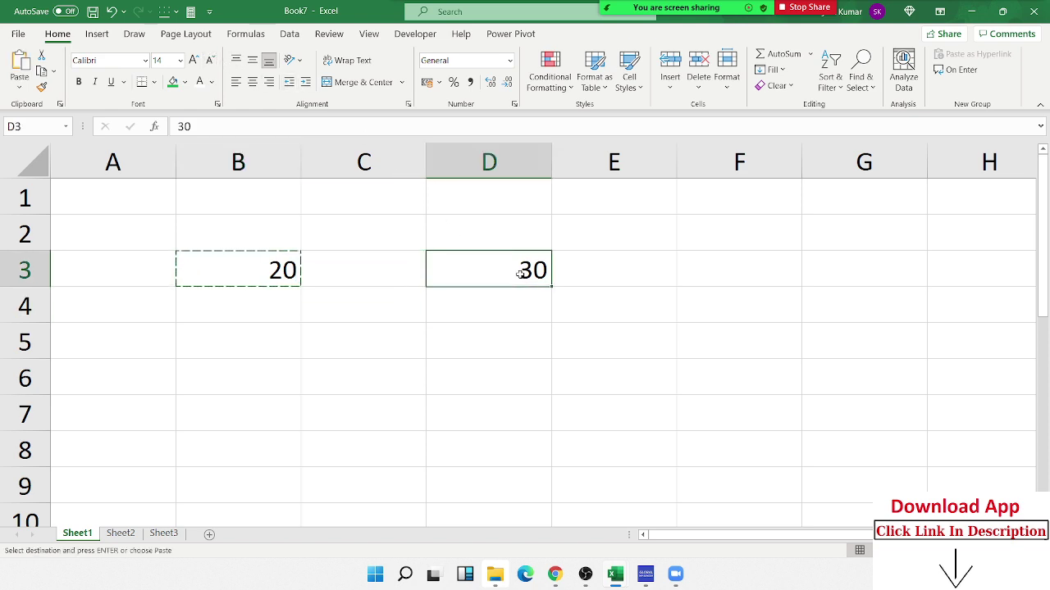
{"action": "key", "text": "ctrl+v"}
{"action": "key", "text": "ctrl+z"}
- Paste Special the copied 20 onto D3 with Operation Add, giving 50
{"action": "right_click", "coordinate": [525, 277]}
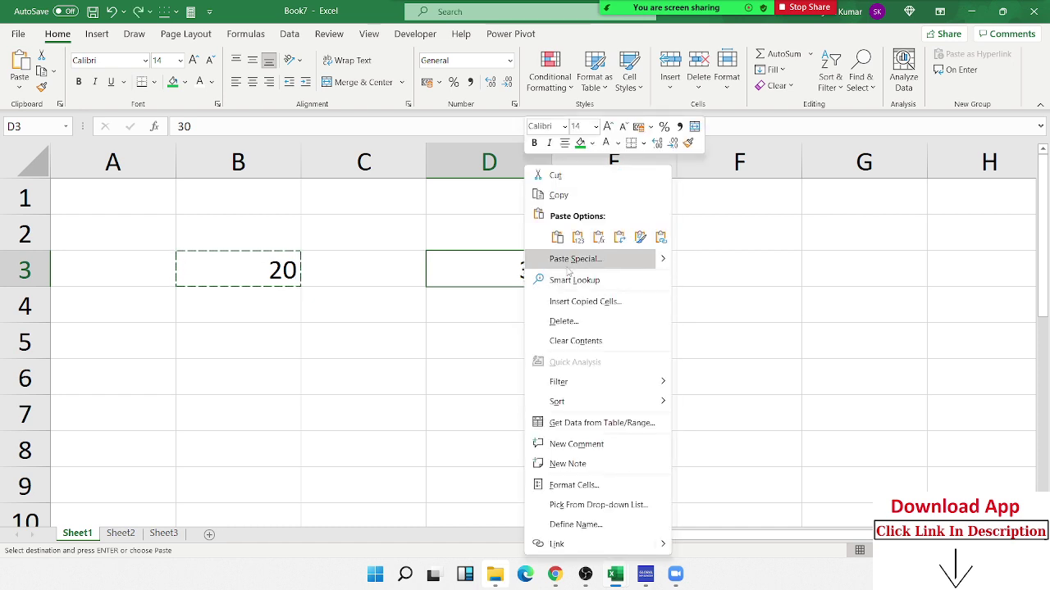
{"action": "left_click", "coordinate": [569, 261]}
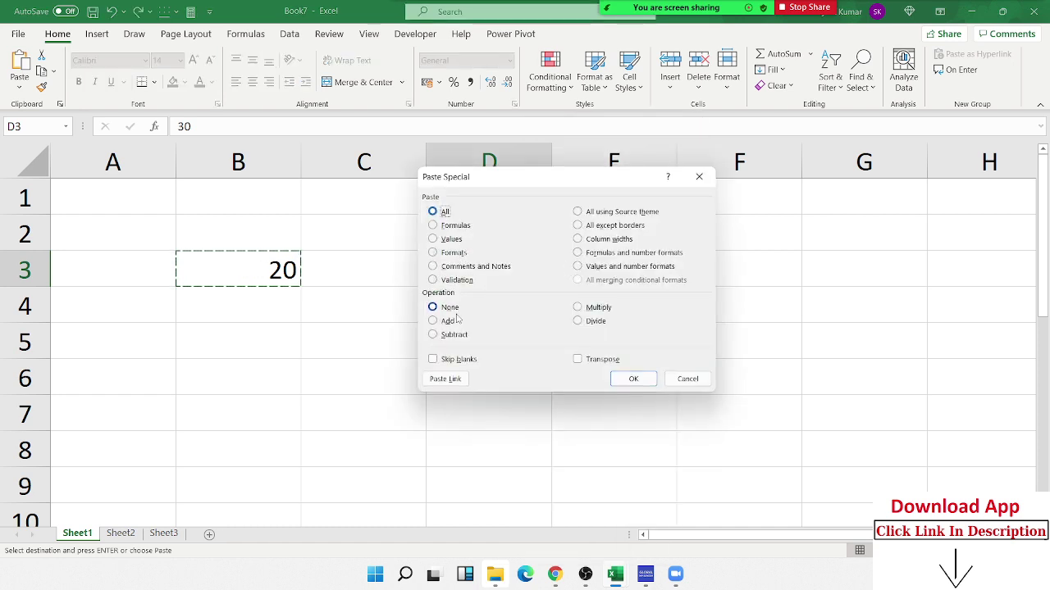
{"action": "left_click_drag", "start_coordinate": [513, 185], "coordinate": [674, 161]}
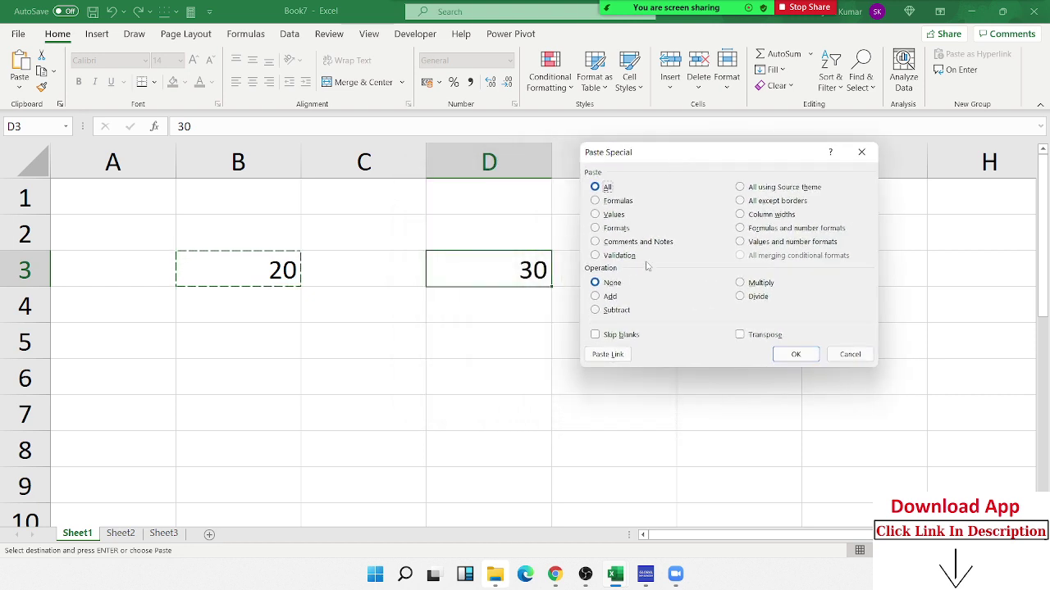
{"action": "left_click", "coordinate": [617, 288]}
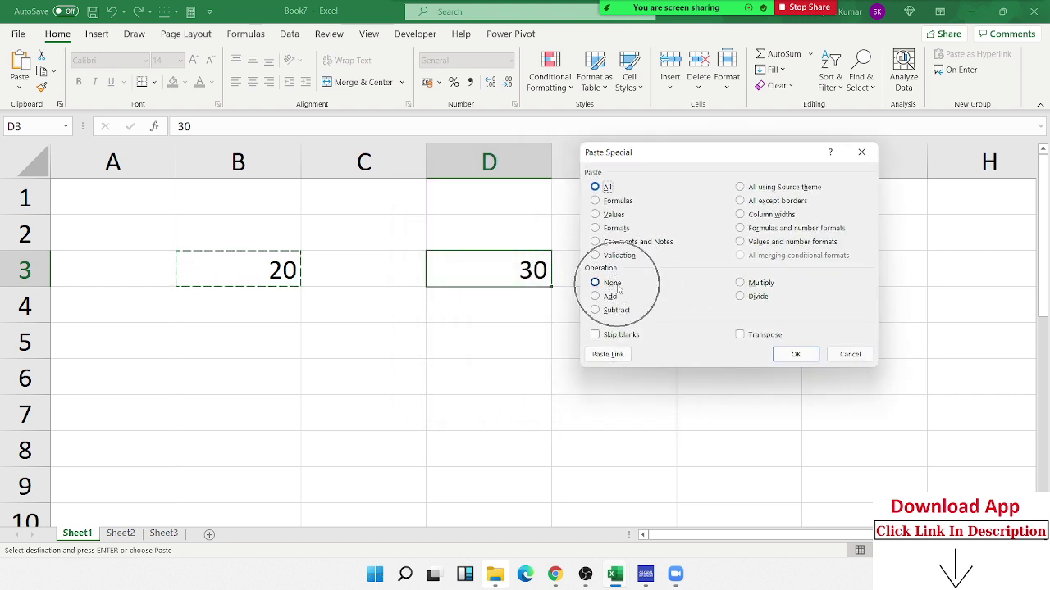
{"action": "left_click", "coordinate": [740, 298]}
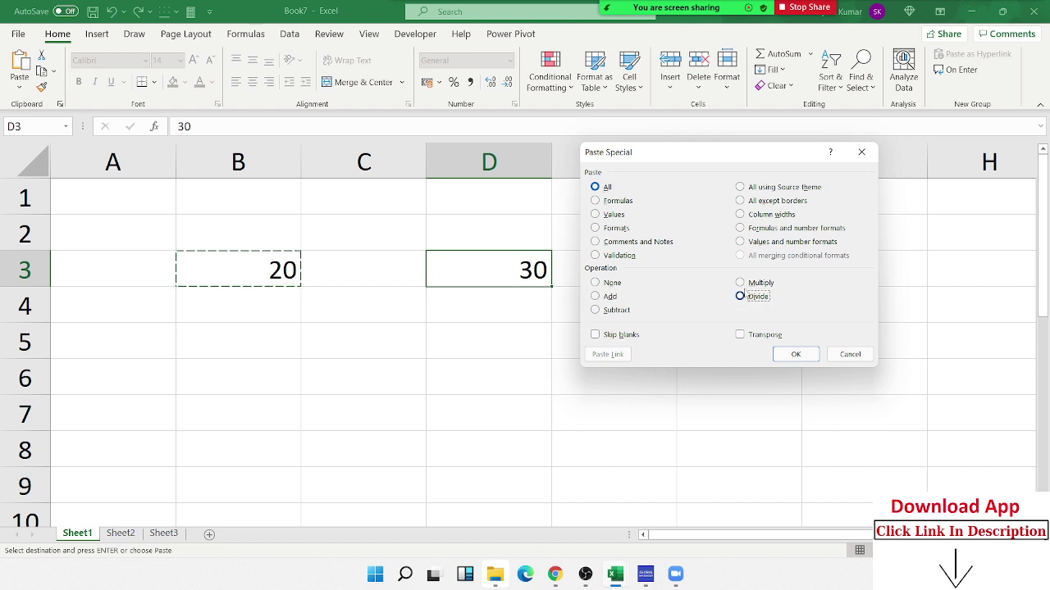
{"action": "left_click", "coordinate": [740, 282]}
{"action": "left_click", "coordinate": [611, 296]}
{"action": "left_click", "coordinate": [807, 354]}
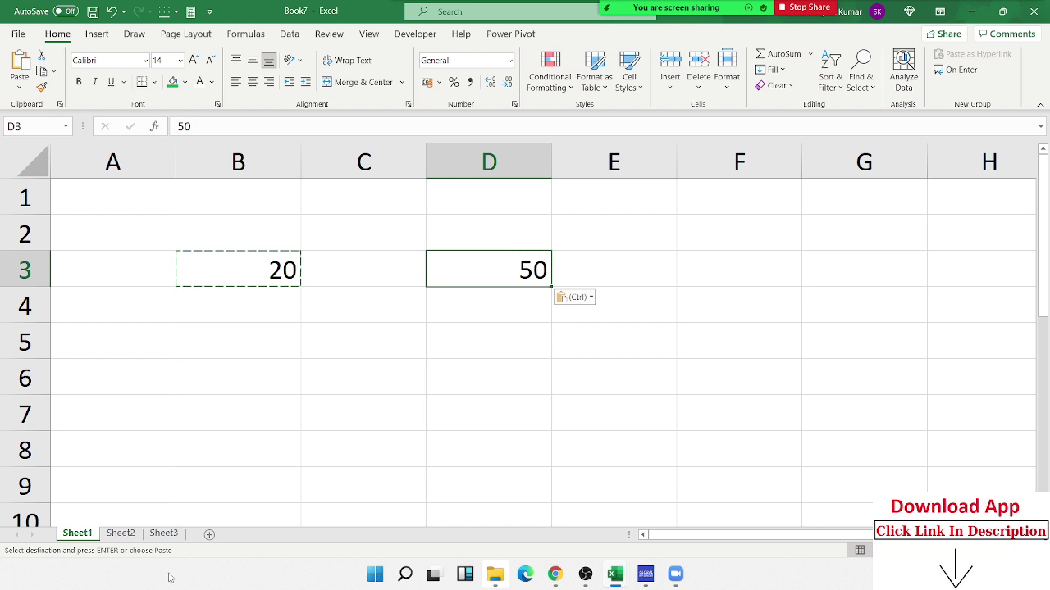
- On Sheet2, enter 20% in cell A1
{"action": "left_click", "coordinate": [121, 534]}
{"action": "scroll", "coordinate": [235, 363], "scroll_direction": "up", "scroll_amount": 4, "text": "ctrl"}
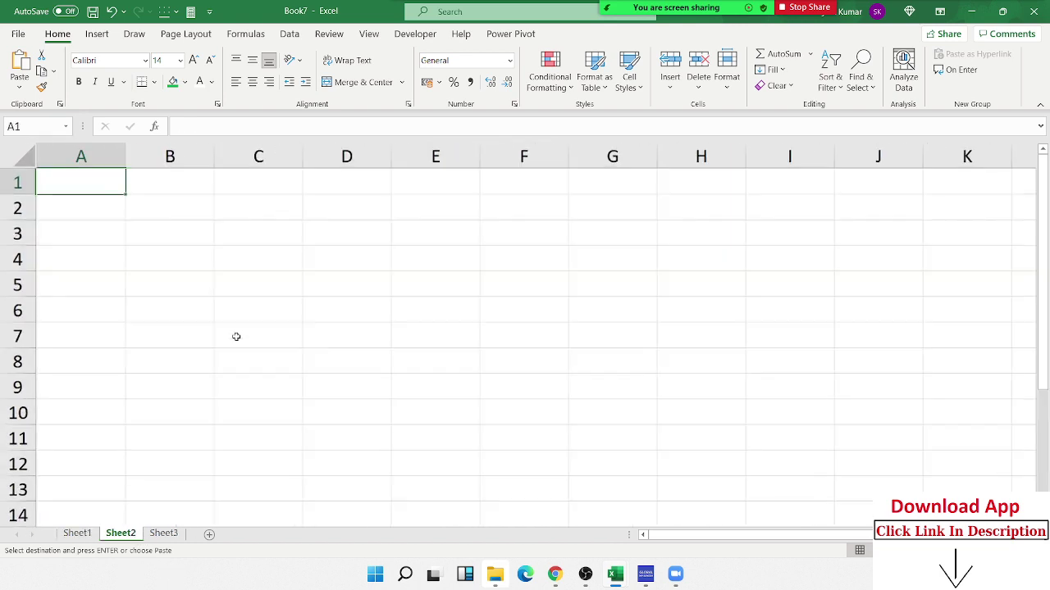
{"action": "scroll", "coordinate": [235, 334], "scroll_direction": "up", "scroll_amount": 2, "text": "ctrl"}
{"action": "scroll", "coordinate": [236, 334], "scroll_direction": "up", "scroll_amount": 1, "text": "ctrl"}
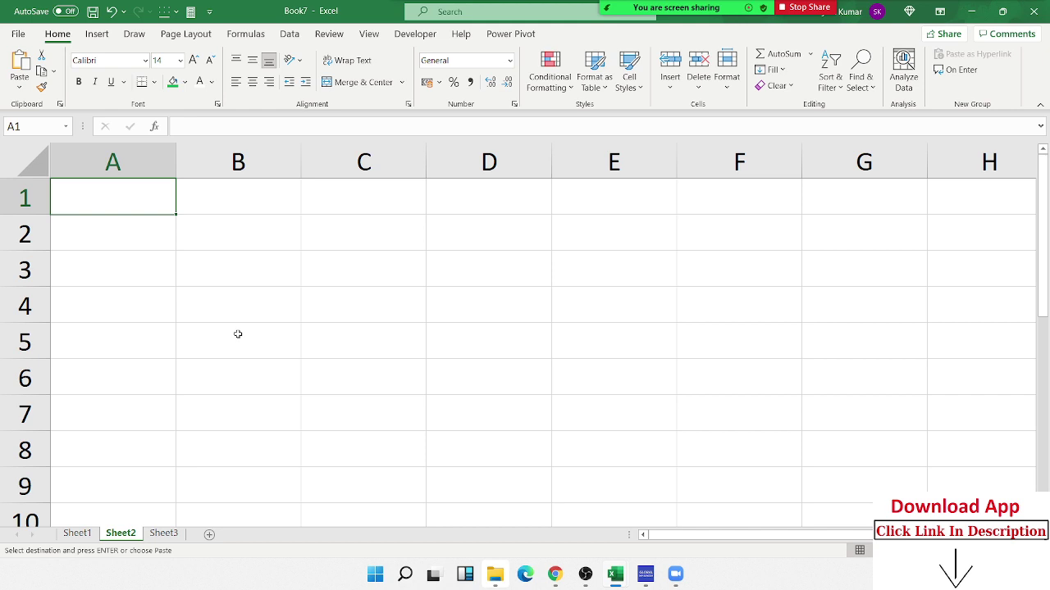
{"action": "type", "text": "20"}
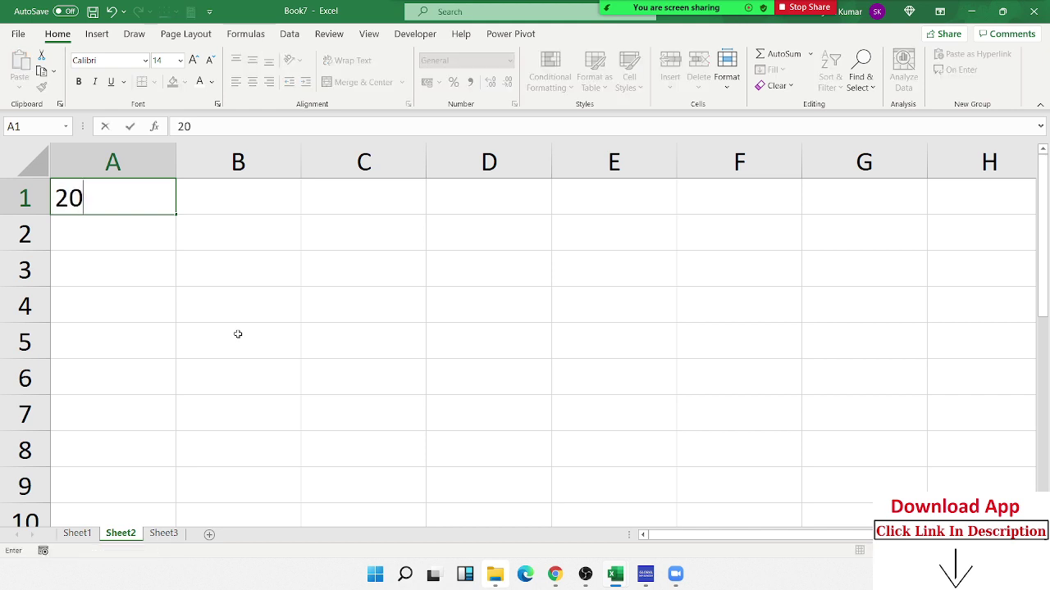
{"action": "type", "text": "%"}
{"action": "key", "text": "Return"}
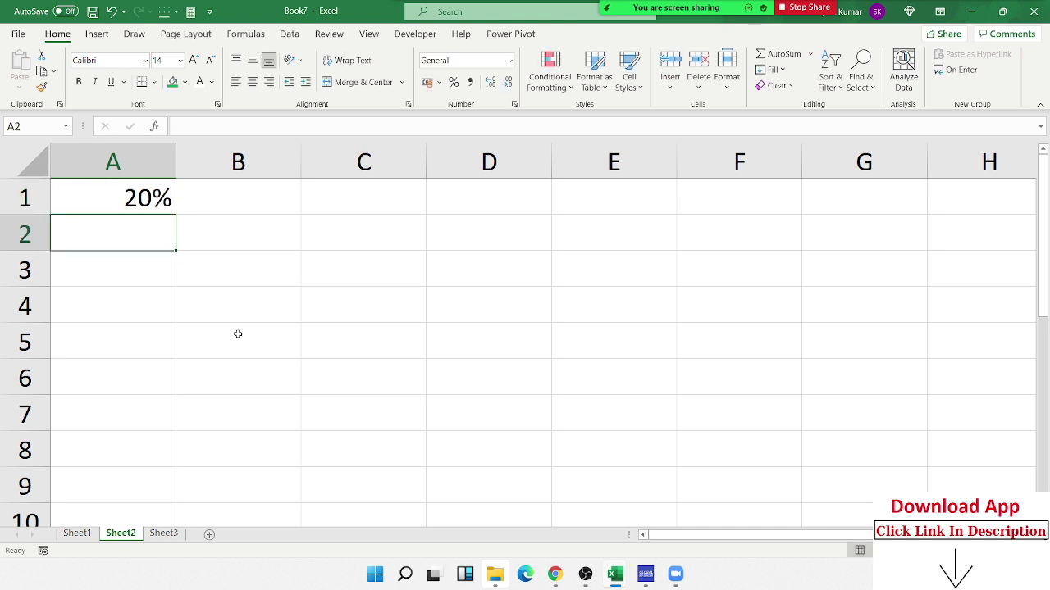
{"action": "key", "text": "Up"}
- Enter 20 in B1 formatted as a percentage (2000%), and add the note 1=100% in B2
{"action": "key", "text": "Right"}
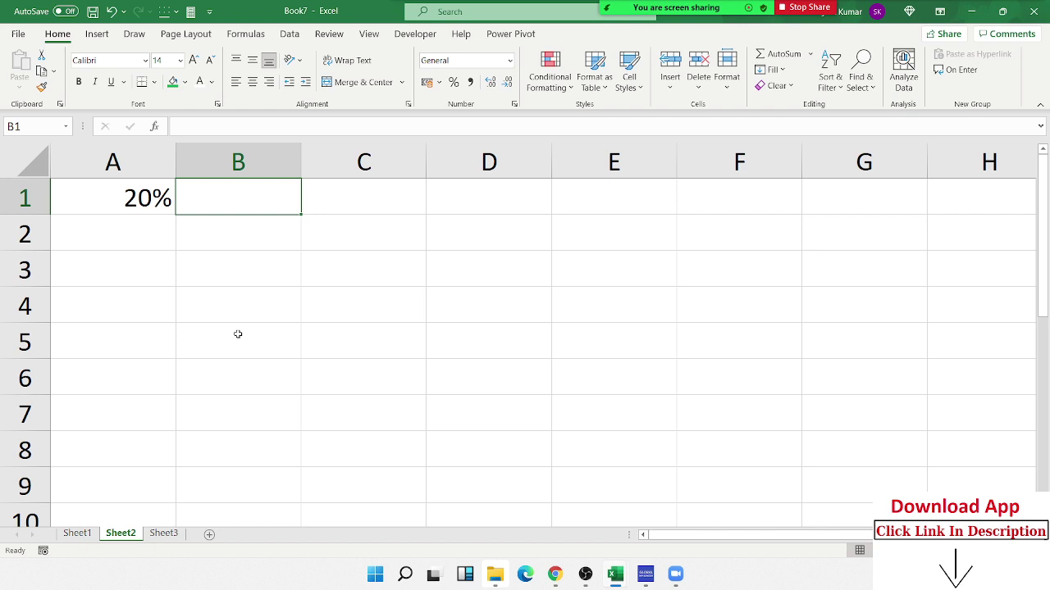
{"action": "type", "text": "20"}
{"action": "key", "text": "Return"}
{"action": "left_click", "coordinate": [273, 206]}
{"action": "left_click", "coordinate": [454, 82]}
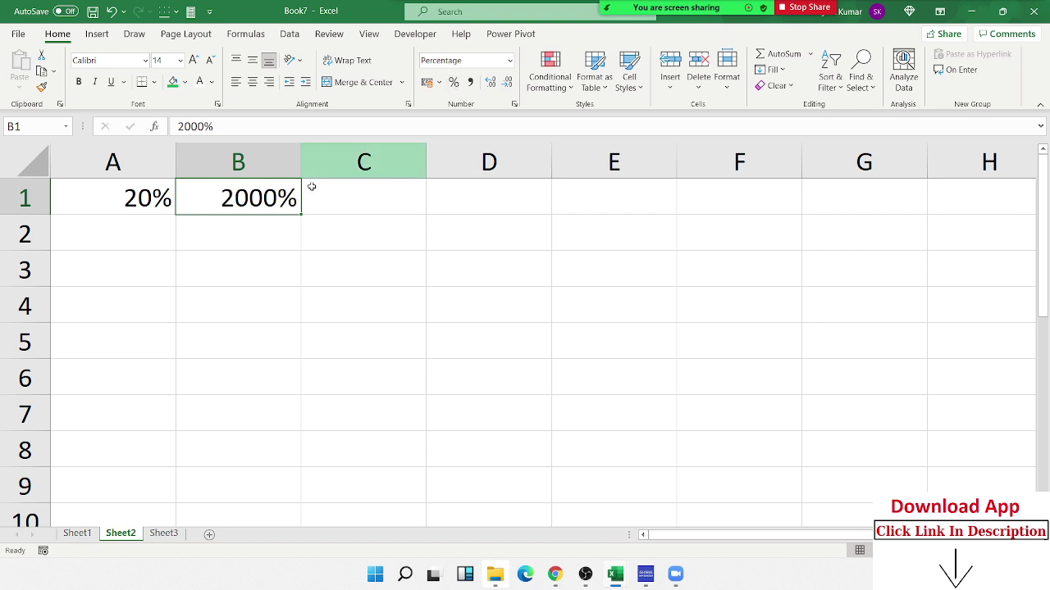
{"action": "left_click", "coordinate": [237, 220]}
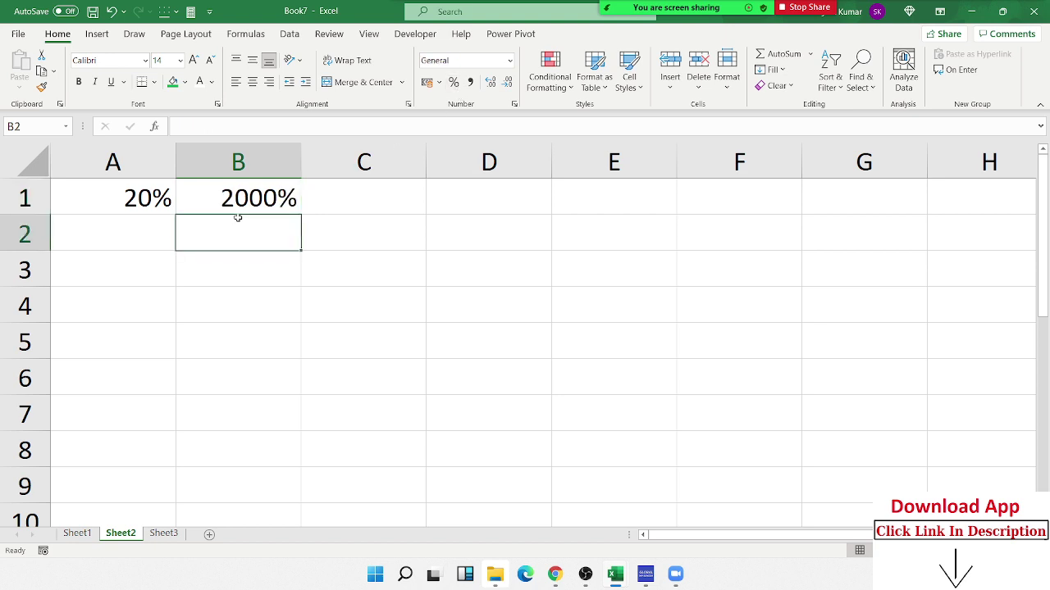
{"action": "type", "text": "1="}
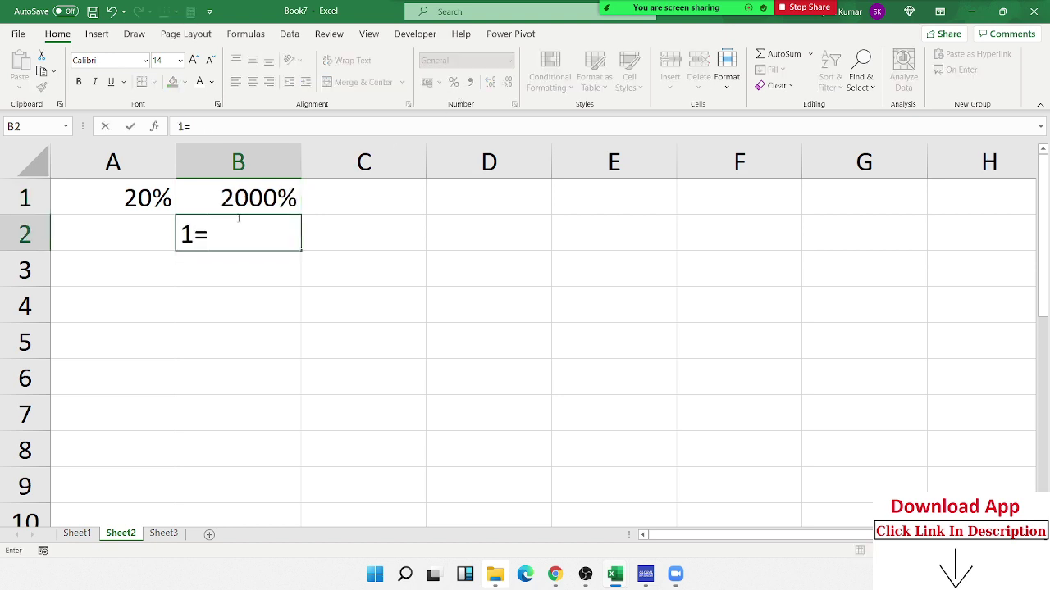
{"action": "type", "text": "100"}
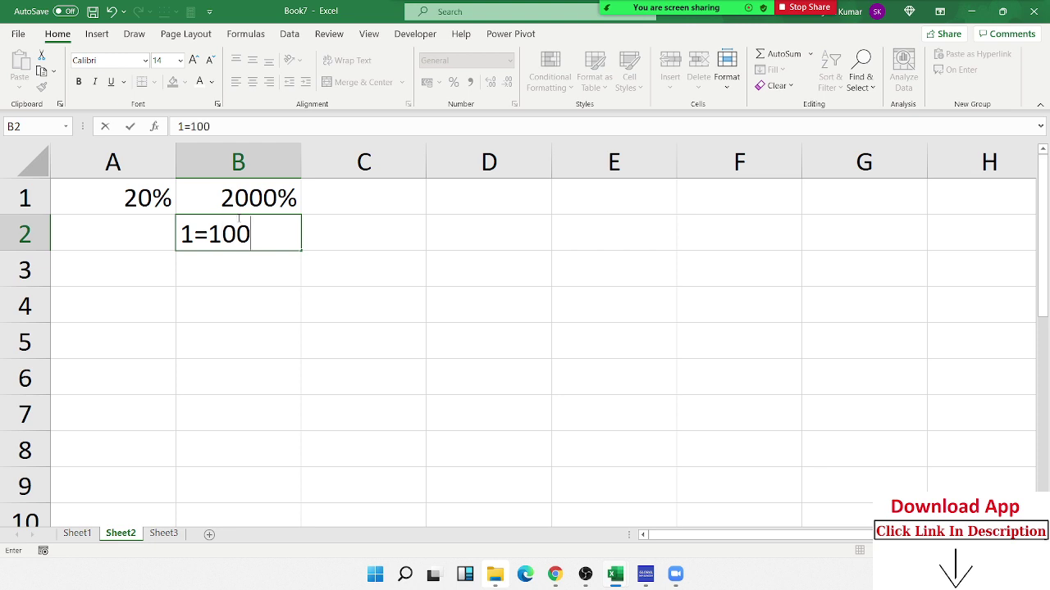
{"action": "type", "text": "%"}
{"action": "key", "text": "Return"}
- Enter 0.20 in C1 and format it as a percentage so it shows 20%
{"action": "key", "text": "Up"}
{"action": "key", "text": "Up"}
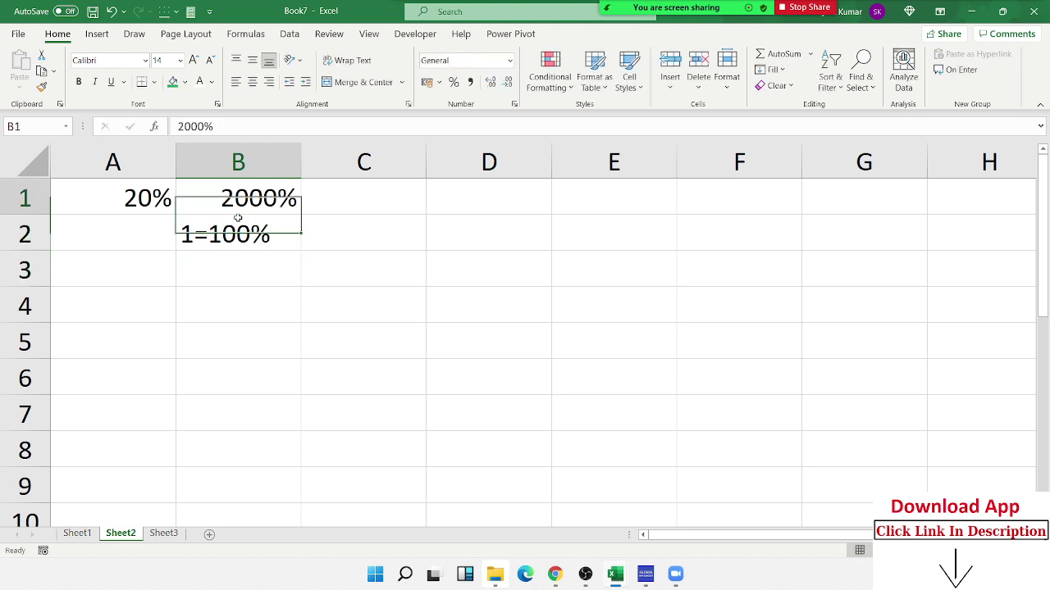
{"action": "key", "text": "Right"}
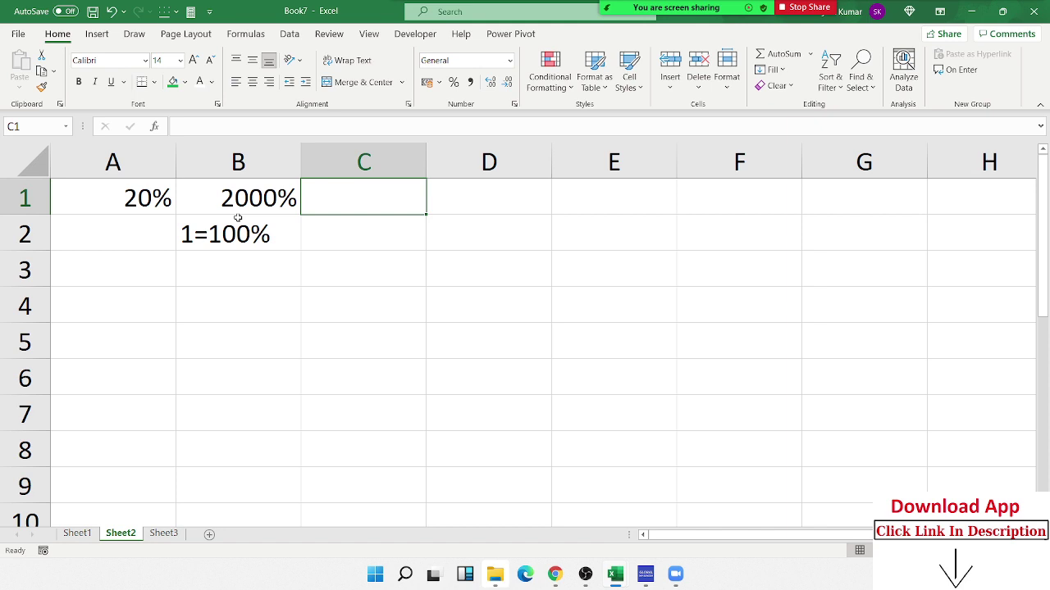
{"action": "type", "text": "0"}
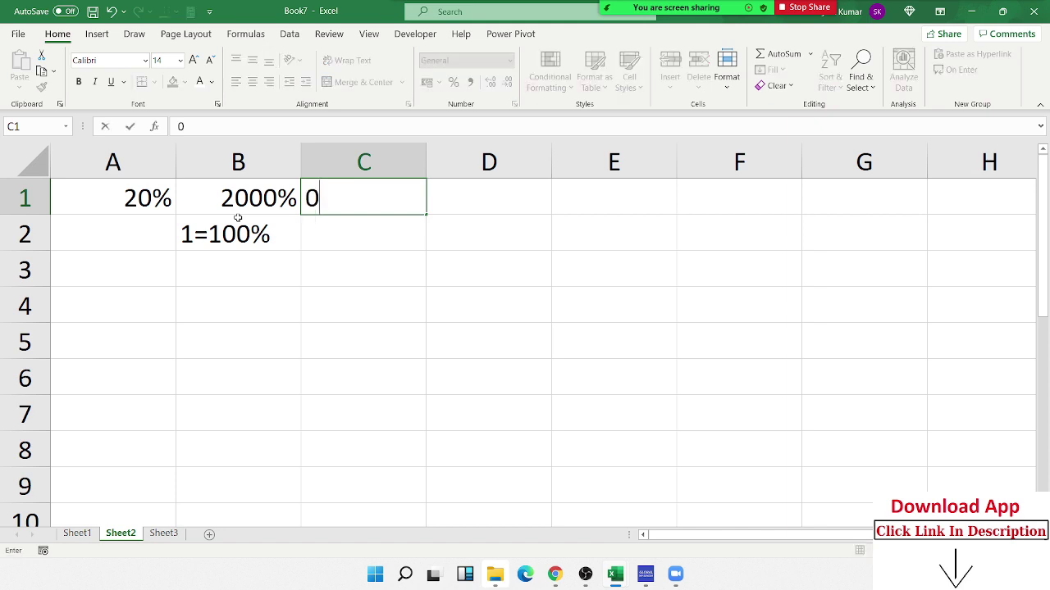
{"action": "type", "text": ".20"}
{"action": "key", "text": "Return"}
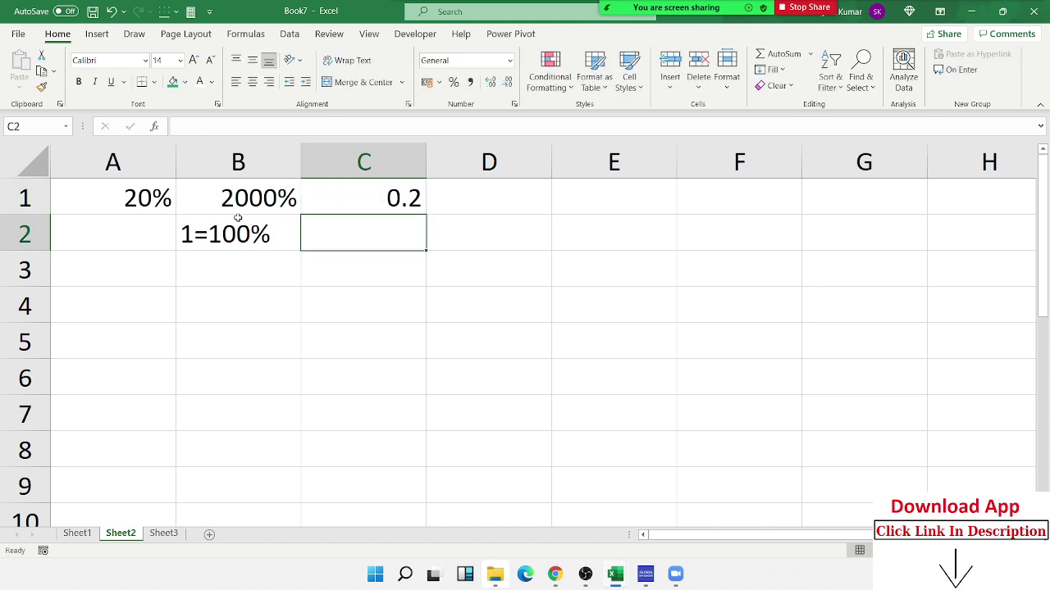
{"action": "key", "text": "Up"}
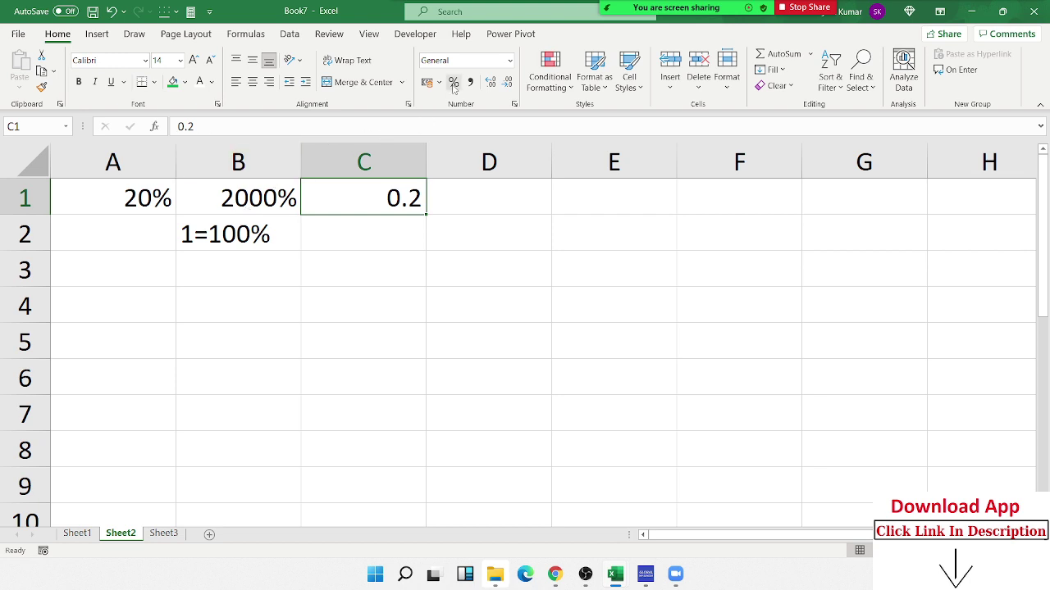
{"action": "left_click", "coordinate": [452, 83]}
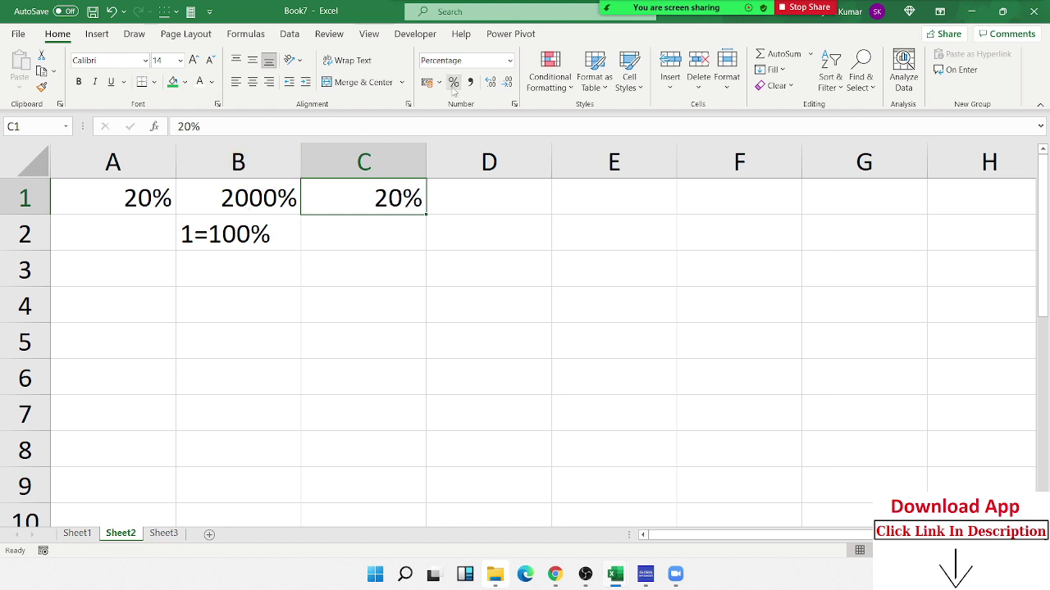
{"action": "left_click", "coordinate": [96, 304]}
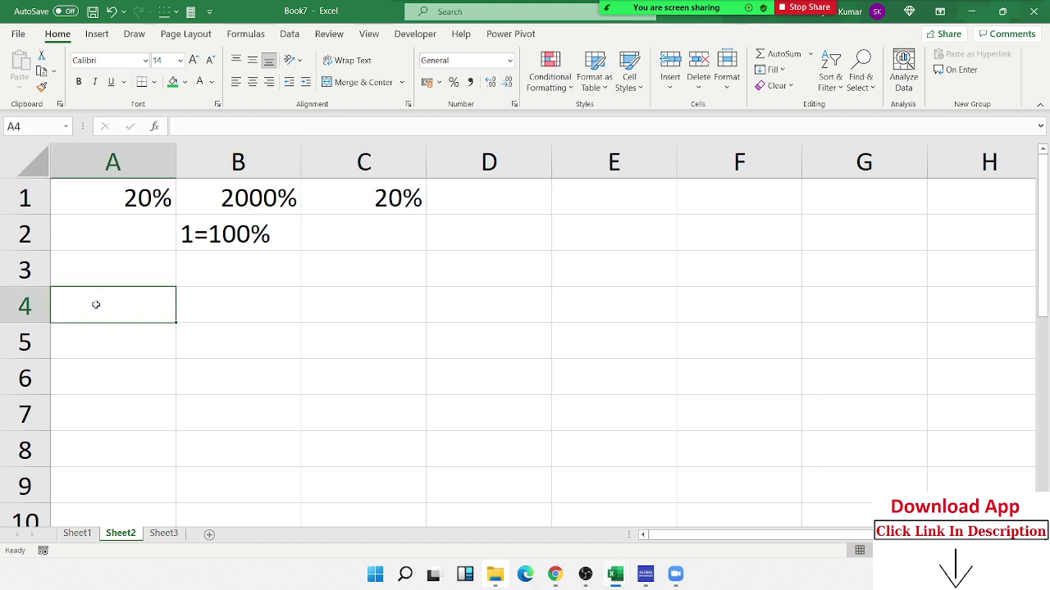
{"action": "key", "text": "Up"}
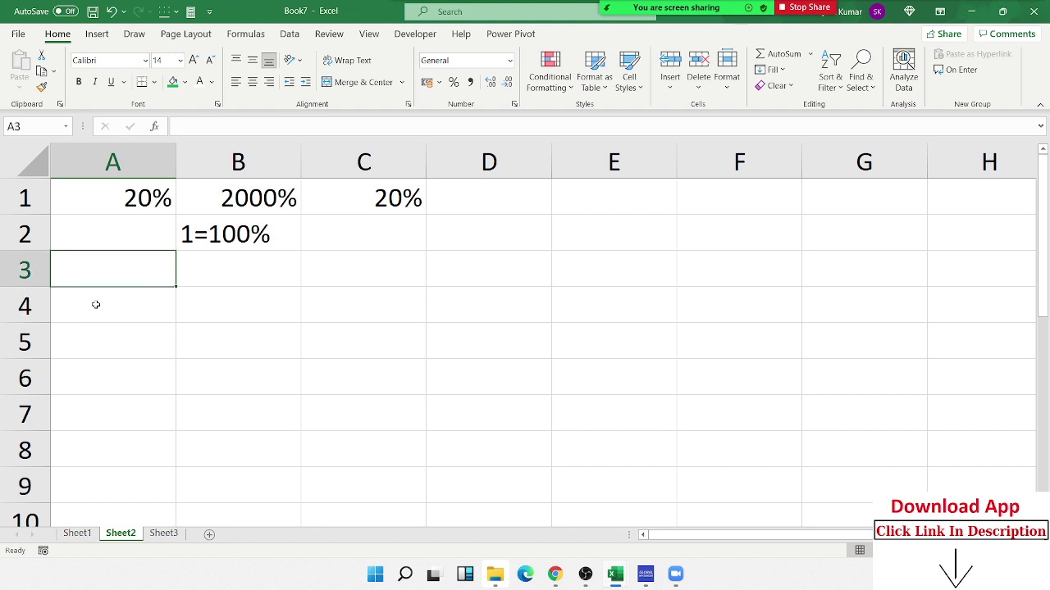
- Label A3 with % and enter =RANDBETWEEN(10,90) in A4
{"action": "type", "text": "%"}
{"action": "key", "text": "Return"}
{"action": "type", "text": "=r"}
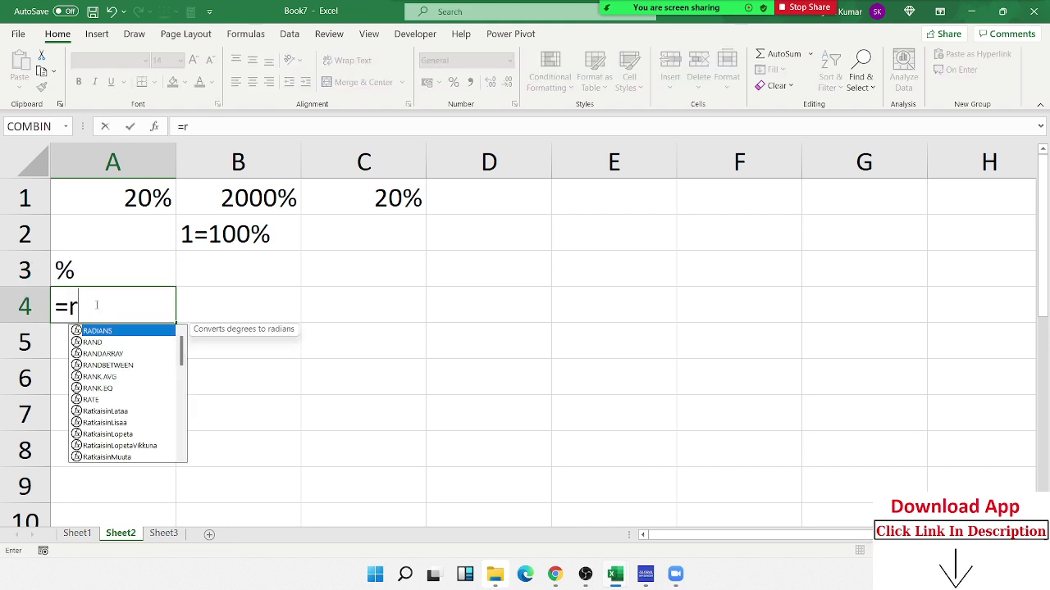
{"action": "type", "text": "a"}
{"action": "key", "text": "Down"}
{"action": "key", "text": "Down"}
{"action": "key", "text": "Down"}
{"action": "key", "text": "Tab"}
{"action": "type", "text": "10"}
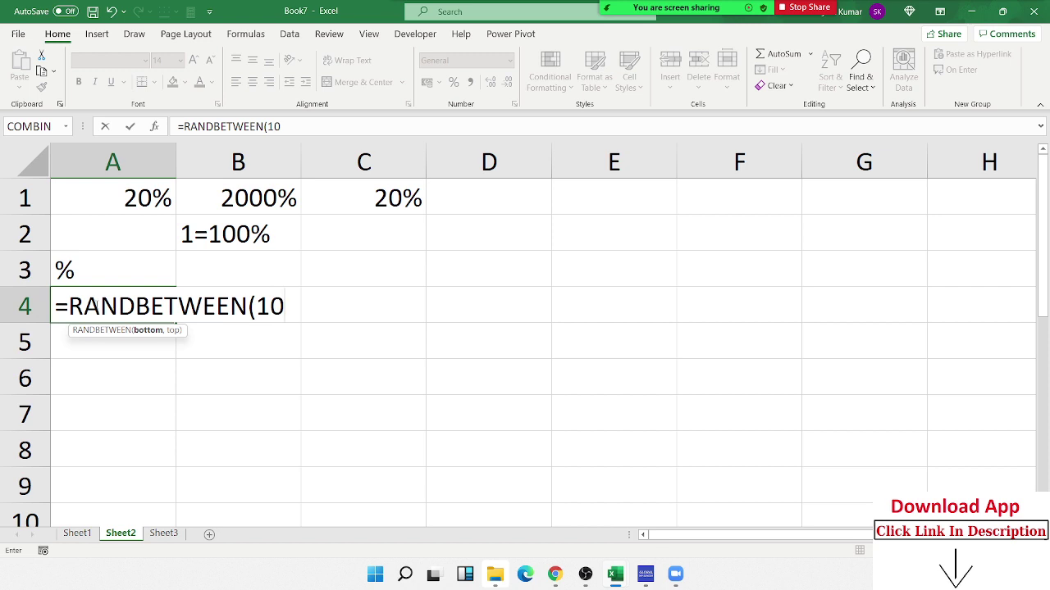
{"action": "type", "text": ",90"}
{"action": "key", "text": "Return"}
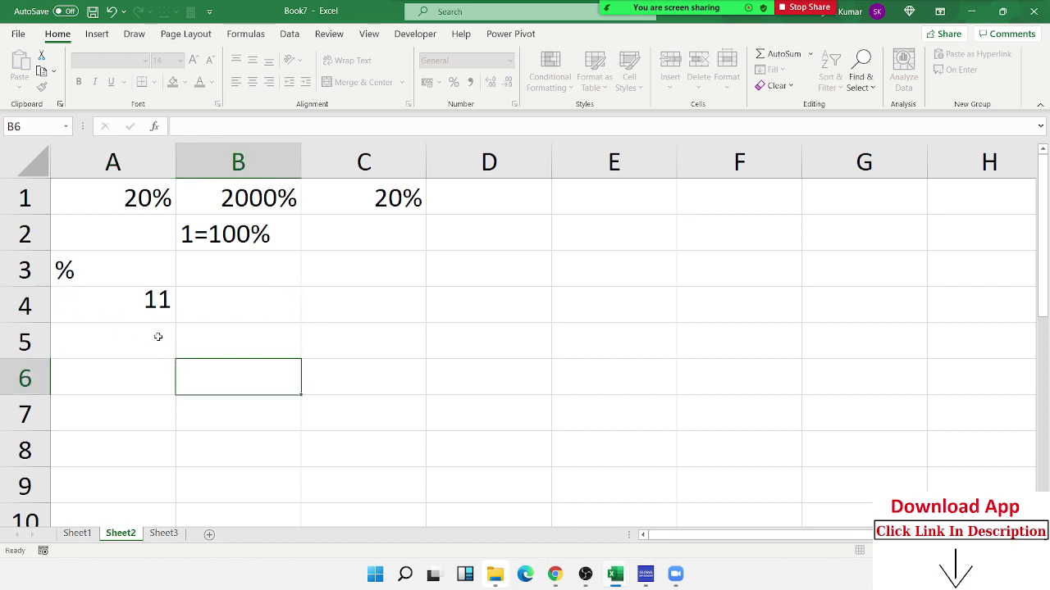
- Fill the formula across A4:G9, then paste the block back as fixed values
{"action": "left_click_drag", "start_coordinate": [140, 307], "coordinate": [823, 472]}
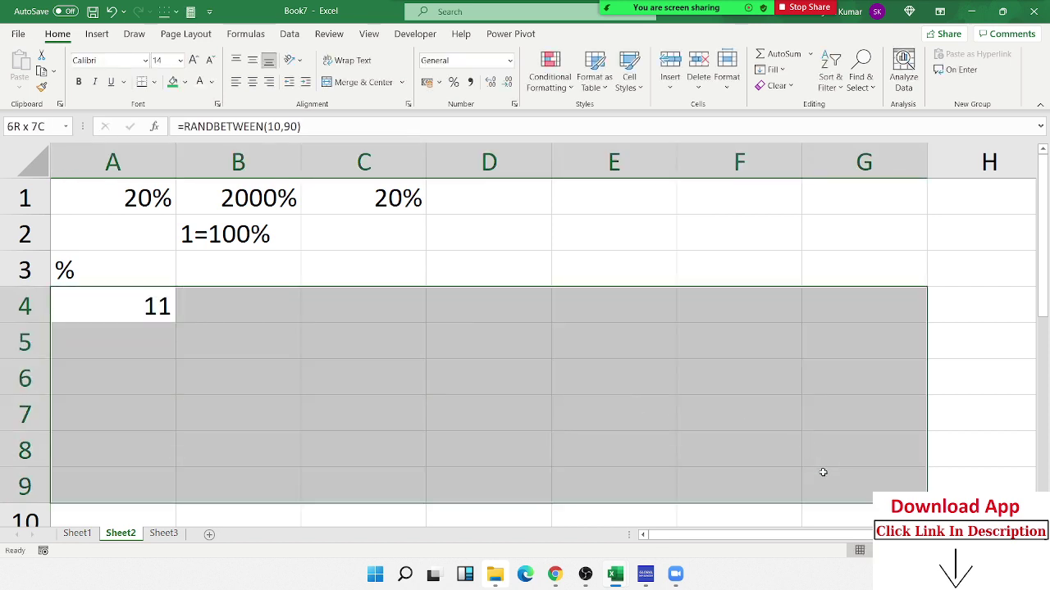
{"action": "key", "text": "ctrl+r"}
{"action": "key", "text": "ctrl+d"}
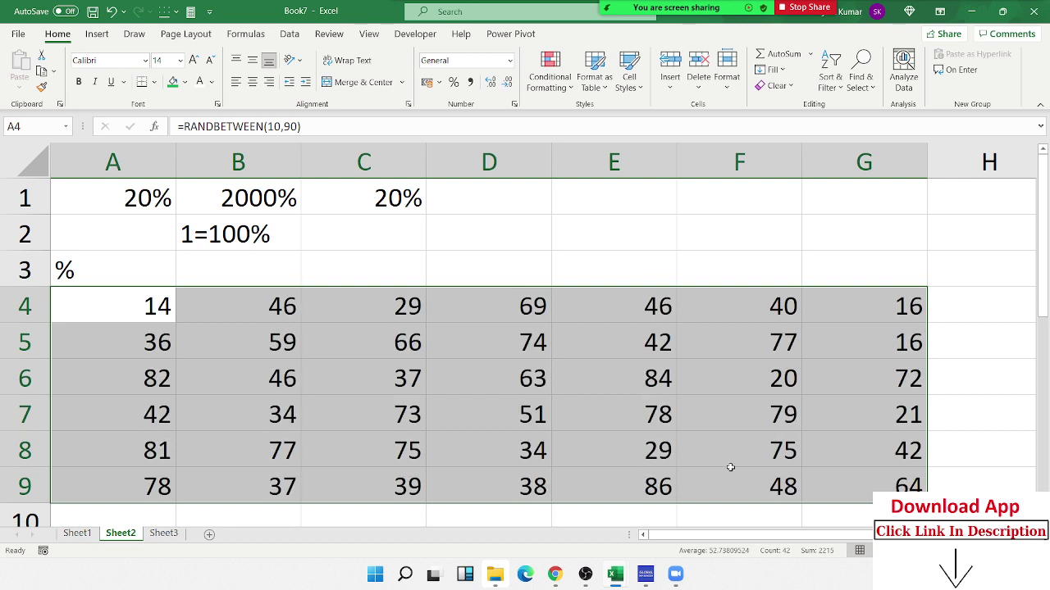
{"action": "key", "text": "ctrl+c"}
{"action": "left_click", "coordinate": [18, 85]}
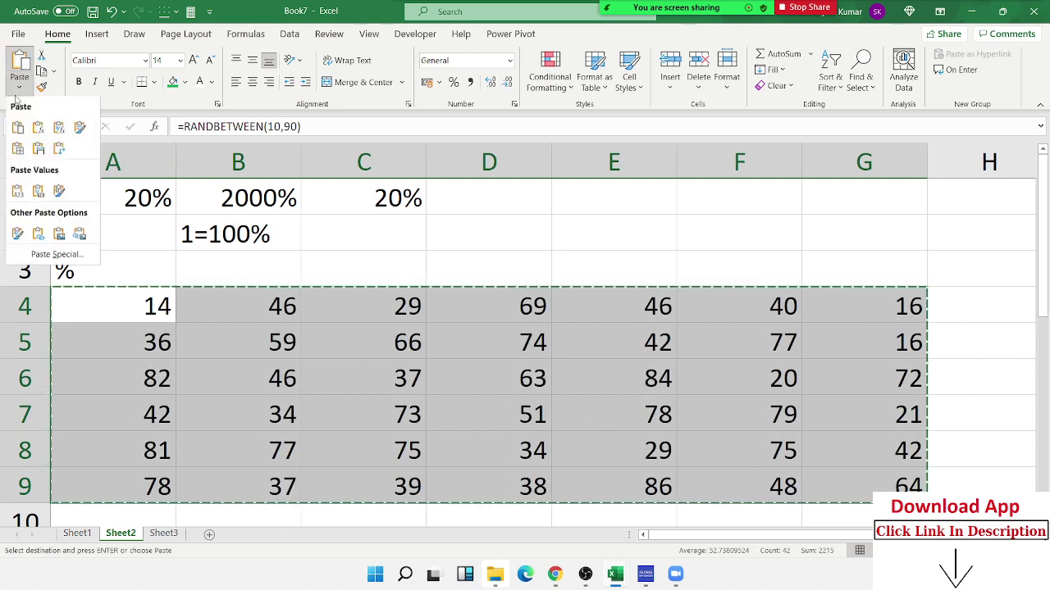
{"action": "left_click", "coordinate": [17, 190]}
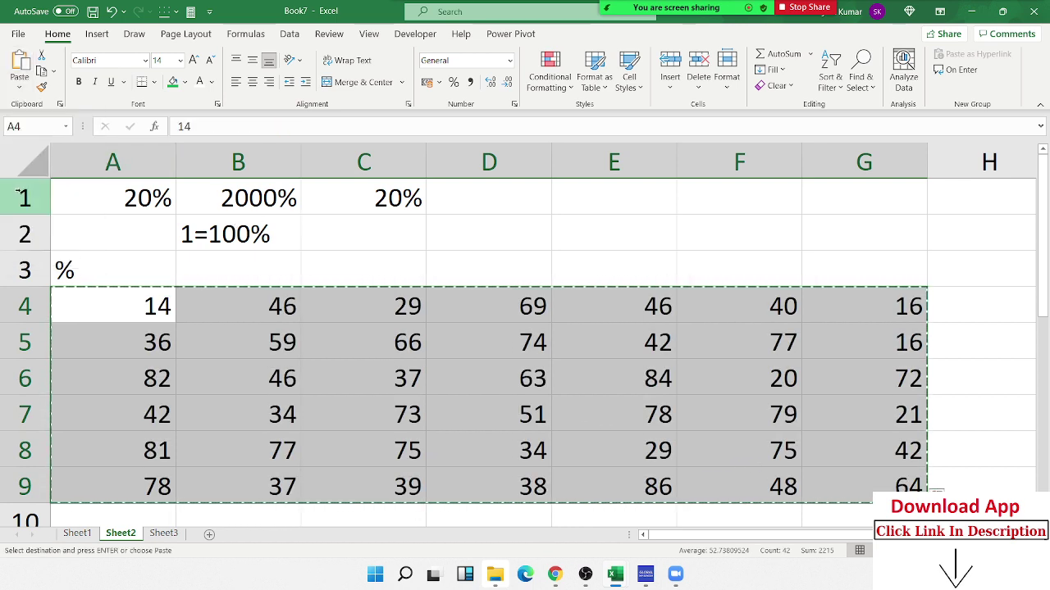
{"action": "key", "text": "Escape"}
{"action": "left_click", "coordinate": [130, 272]}
{"action": "left_click", "coordinate": [168, 336]}
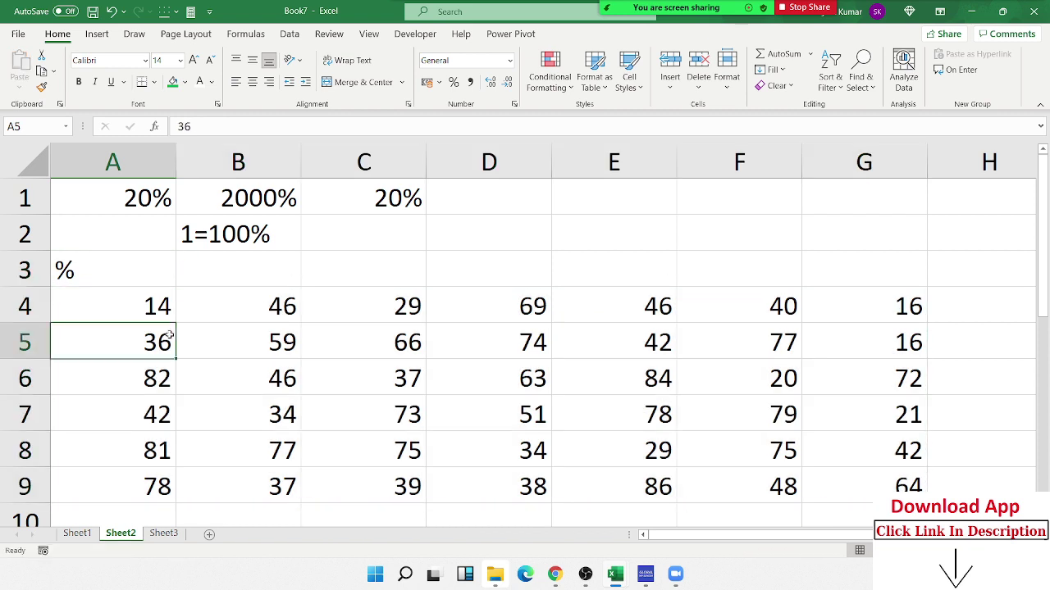
{"action": "left_click", "coordinate": [165, 311]}
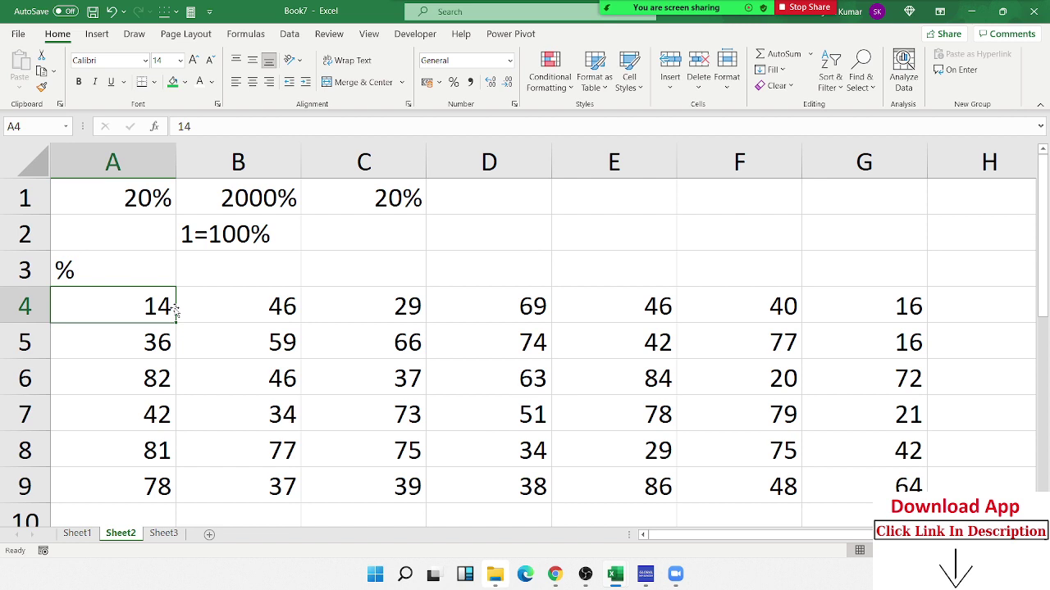
- Enter 500 in E2 and 14% in F2
{"action": "left_click", "coordinate": [575, 228]}
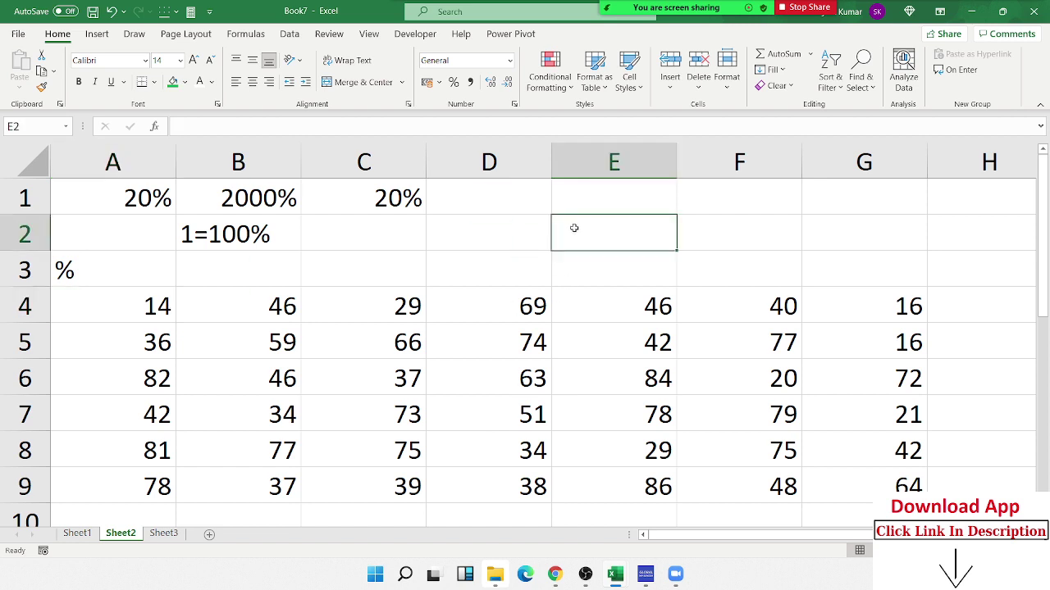
{"action": "type", "text": "500"}
{"action": "key", "text": "Return"}
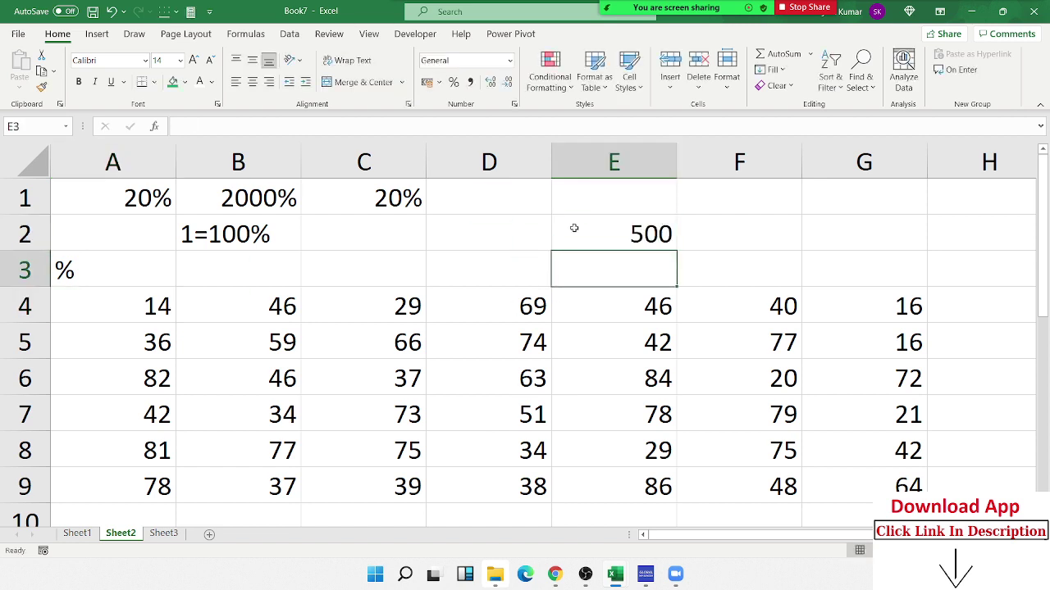
{"action": "left_click", "coordinate": [574, 228]}
{"action": "key", "text": "Right"}
{"action": "type", "text": "1"}
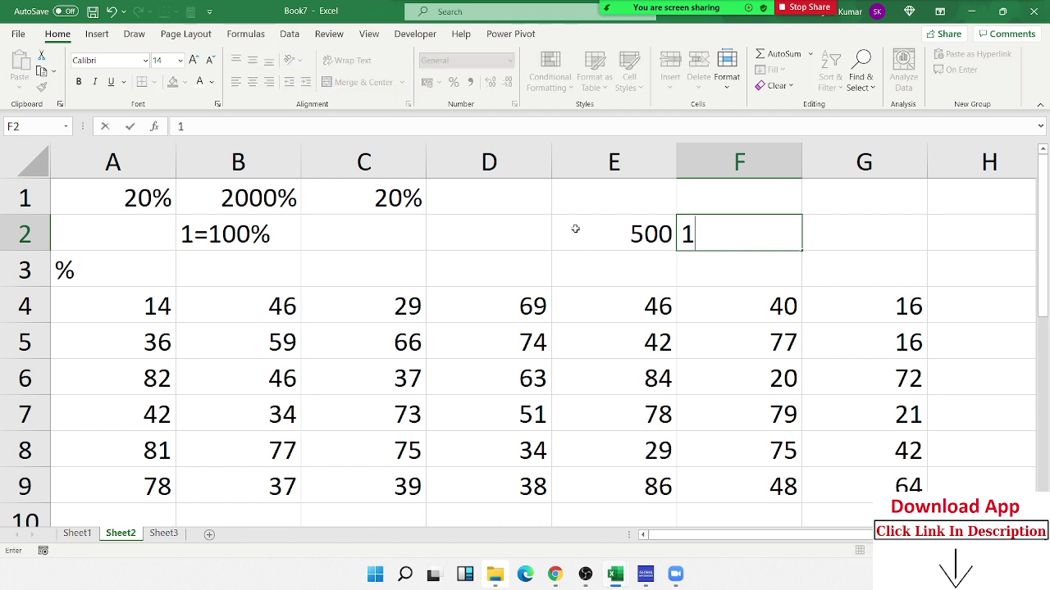
{"action": "type", "text": "4%"}
{"action": "key", "text": "Return"}
{"action": "key", "text": "Up"}
{"action": "key", "text": "Right"}
- Enter the formula =E2*F2 in G2 to get 70
{"action": "type", "text": "="}
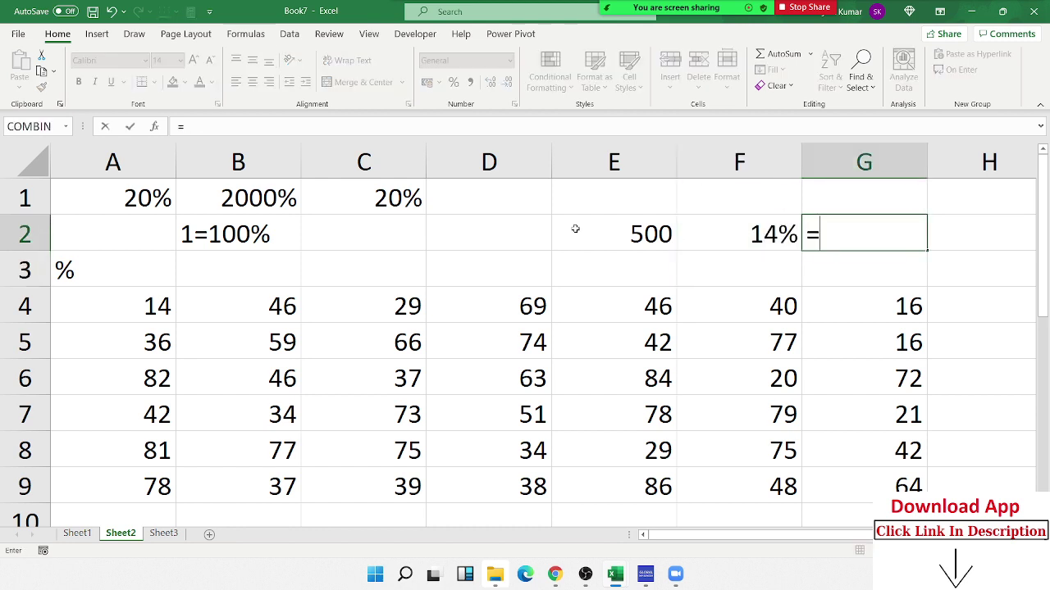
{"action": "left_click", "coordinate": [575, 229]}
{"action": "type", "text": "*"}
{"action": "key", "text": "Left"}
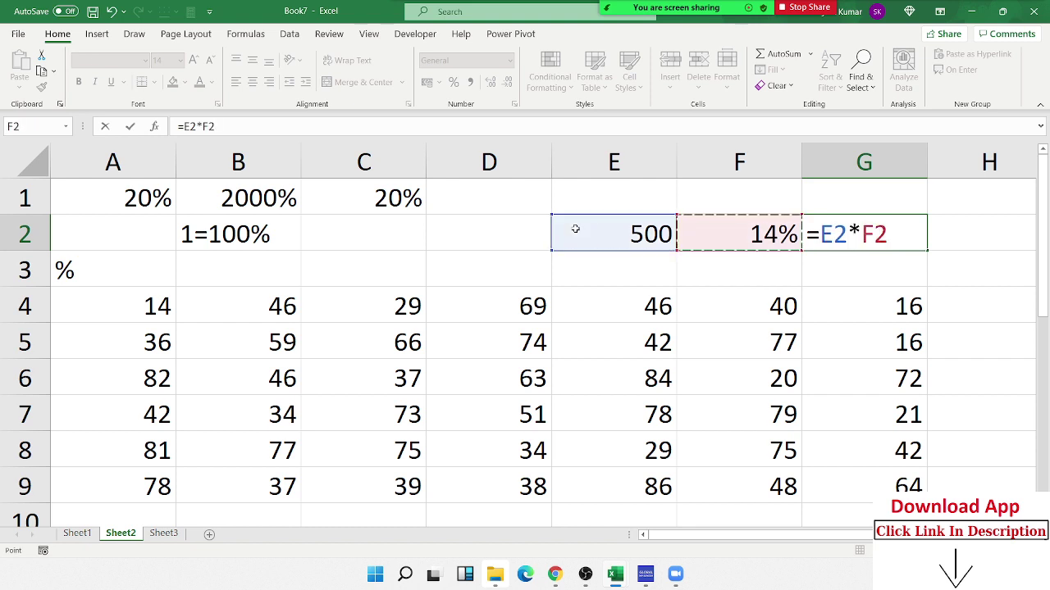
{"action": "key", "text": "Return"}
- Enter 14 in F3
{"action": "key", "text": "Left"}
{"action": "key", "text": "F2"}
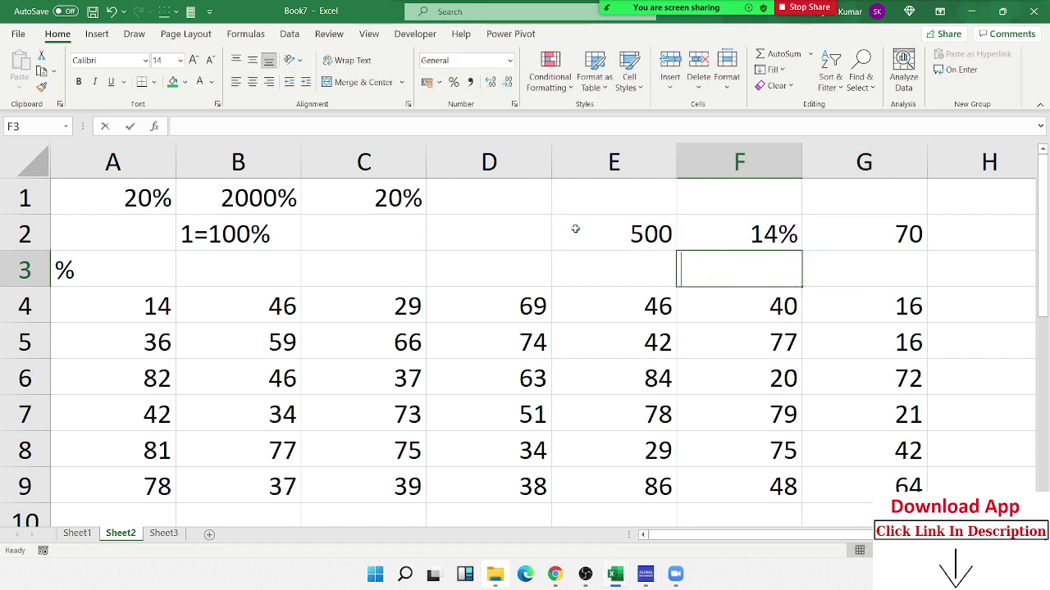
{"action": "type", "text": "14"}
{"action": "key", "text": "Right"}
- Build the formula =E2*F3/100 in G3 so it shows 70
{"action": "type", "text": "="}
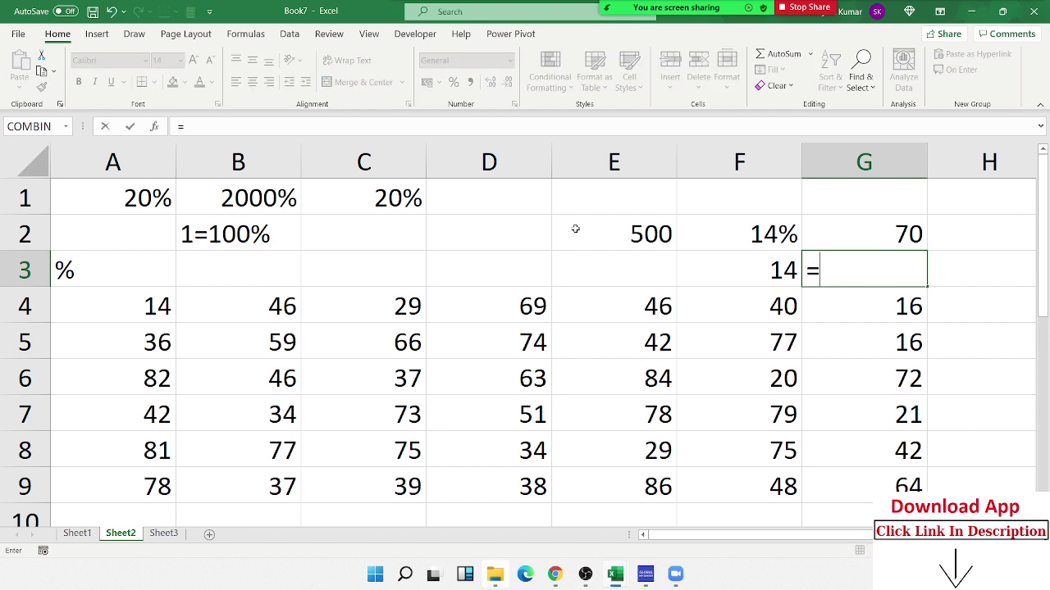
{"action": "key", "text": "Left"}
{"action": "key", "text": "Left"}
{"action": "key", "text": "Up"}
{"action": "type", "text": "*"}
{"action": "key", "text": "Left"}
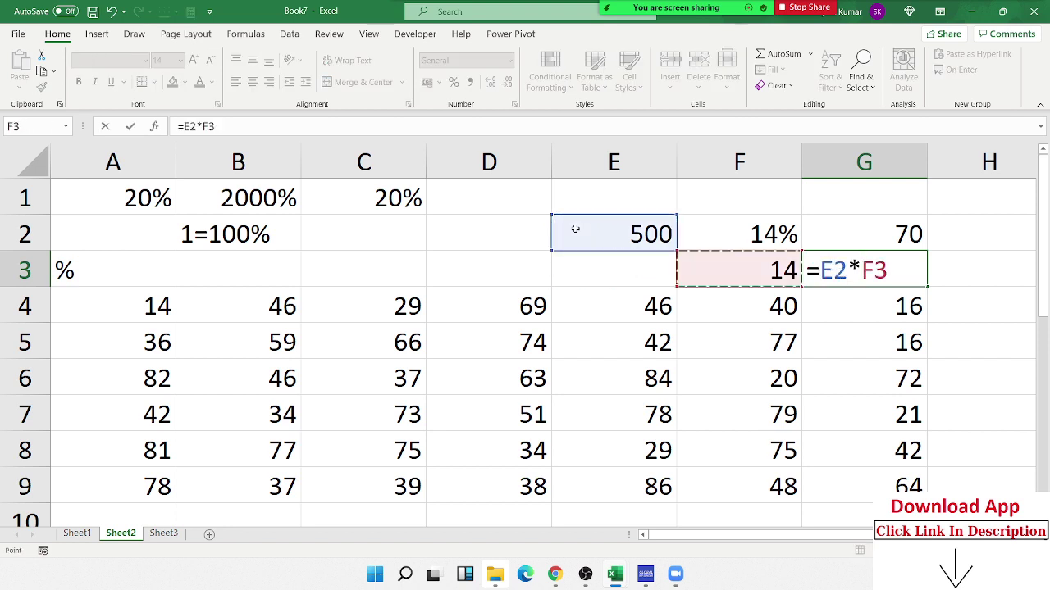
{"action": "key", "text": "Return"}
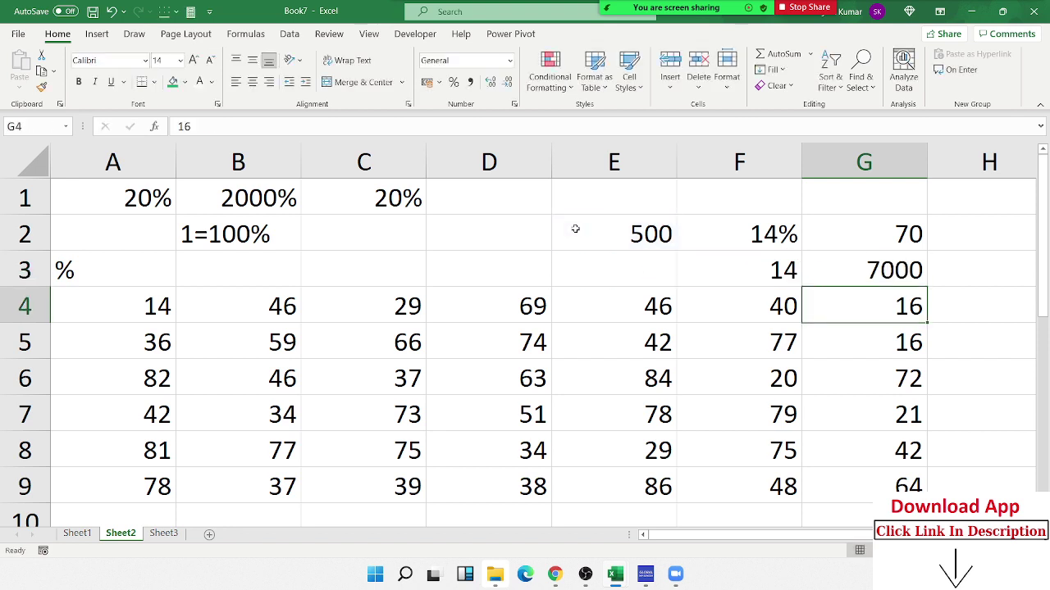
{"action": "key", "text": "Up"}
{"action": "key", "text": "F2"}
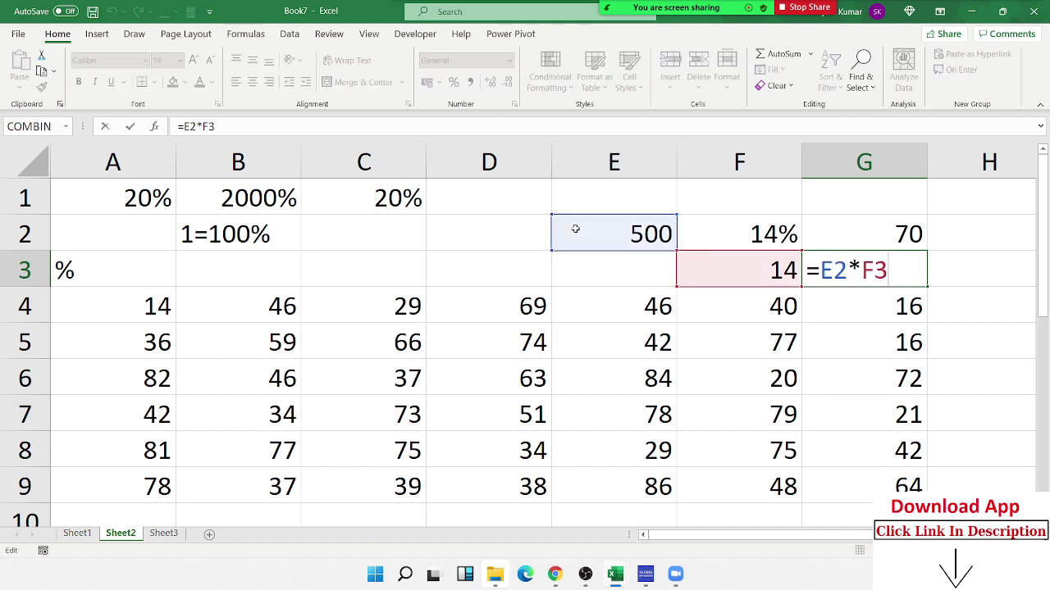
{"action": "type", "text": "/"}
{"action": "type", "text": "100"}
{"action": "key", "text": "Return"}
- Select the A4:G9 data block with Ctrl+Shift+arrows
{"action": "key", "text": "Up"}
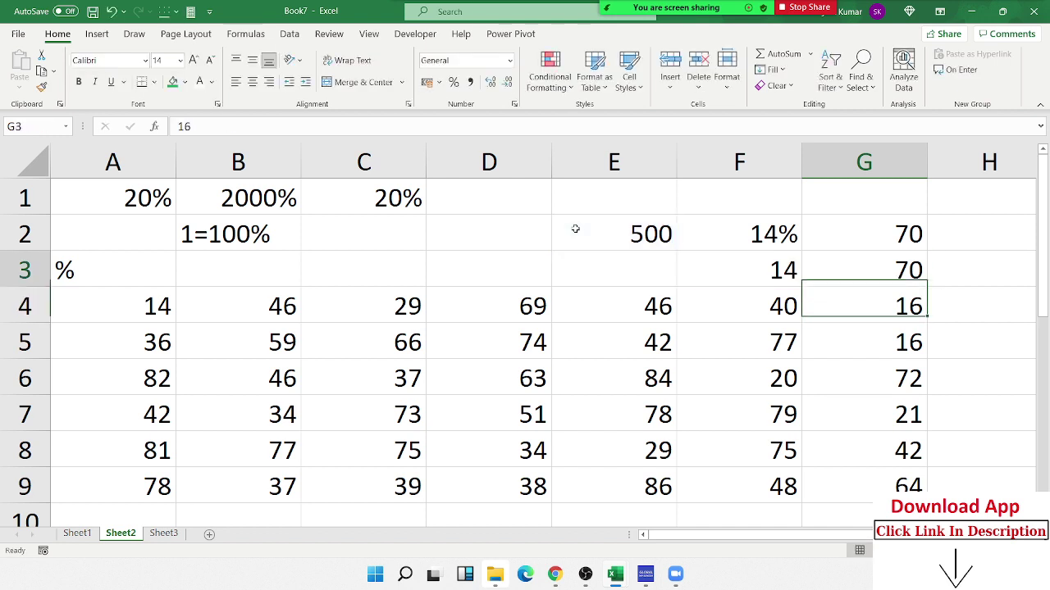
{"action": "key", "text": "Down"}
{"action": "key", "text": "ctrl+Left"}
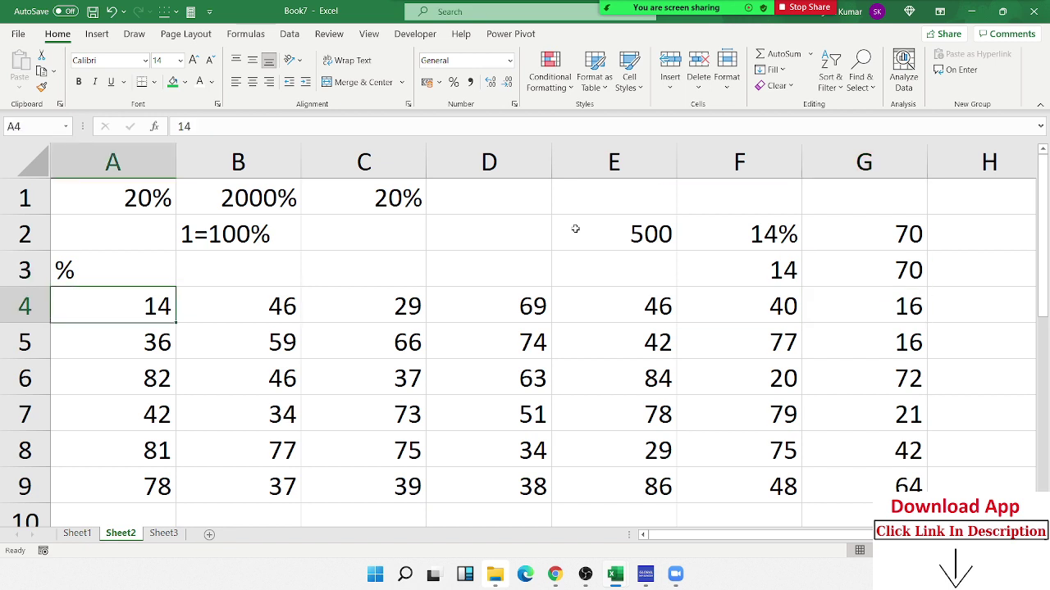
{"action": "key", "text": "ctrl+shift+Right"}
{"action": "key", "text": "ctrl+shift+Down"}
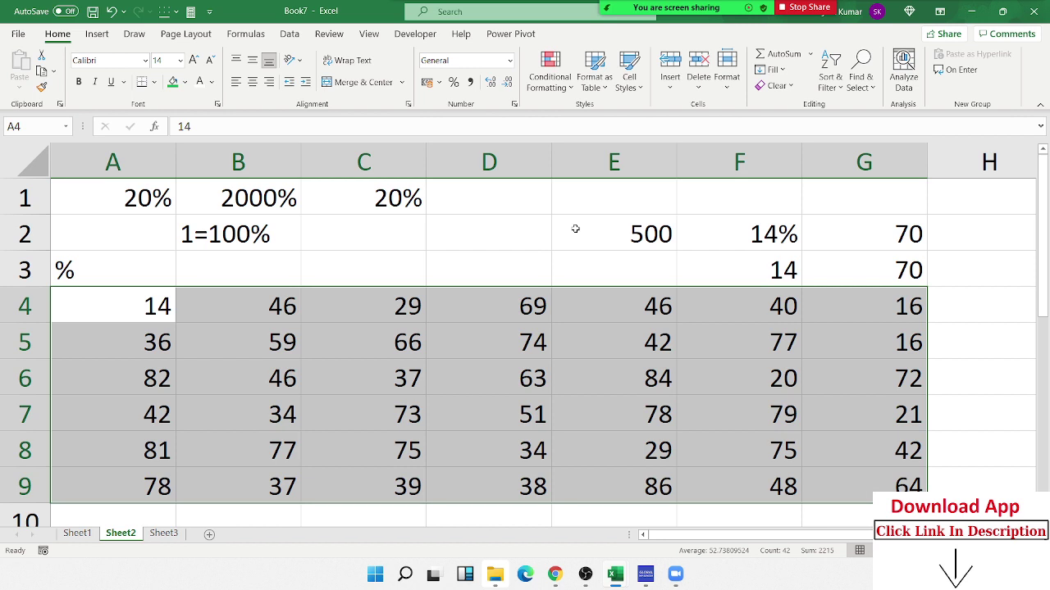
- Review G2's =E2*F2 formula without changing it, then reselect A4:G9
{"action": "key", "text": "Up"}
{"action": "key", "text": "Up"}
{"action": "key", "text": "Right"}
{"action": "key", "text": "Right"}
{"action": "key", "text": "Right"}
{"action": "key", "text": "Right"}
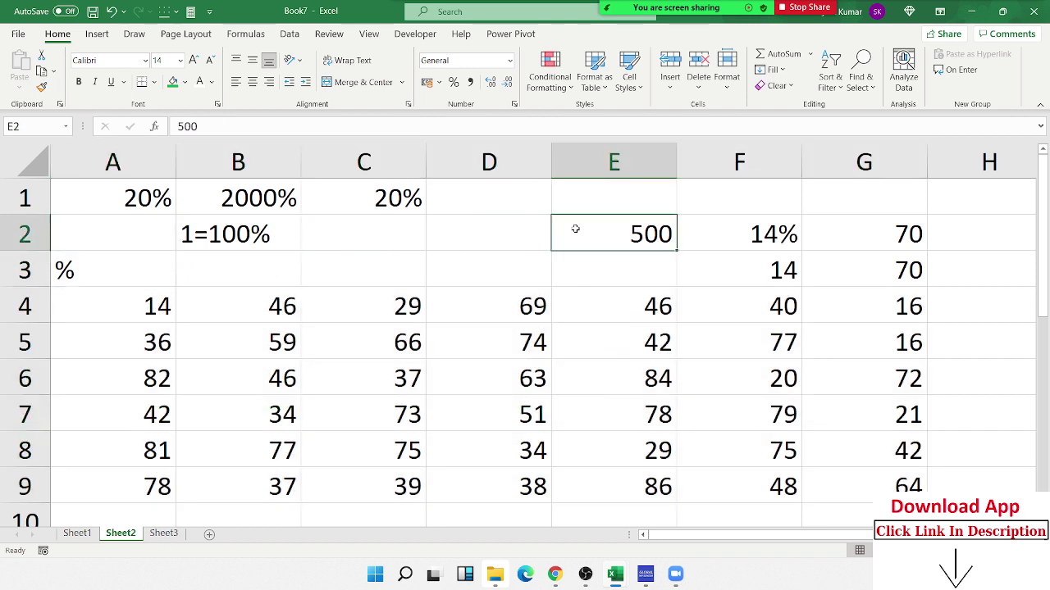
{"action": "key", "text": "Right"}
{"action": "key", "text": "Right"}
{"action": "key", "text": "Right"}
{"action": "key", "text": "Left"}
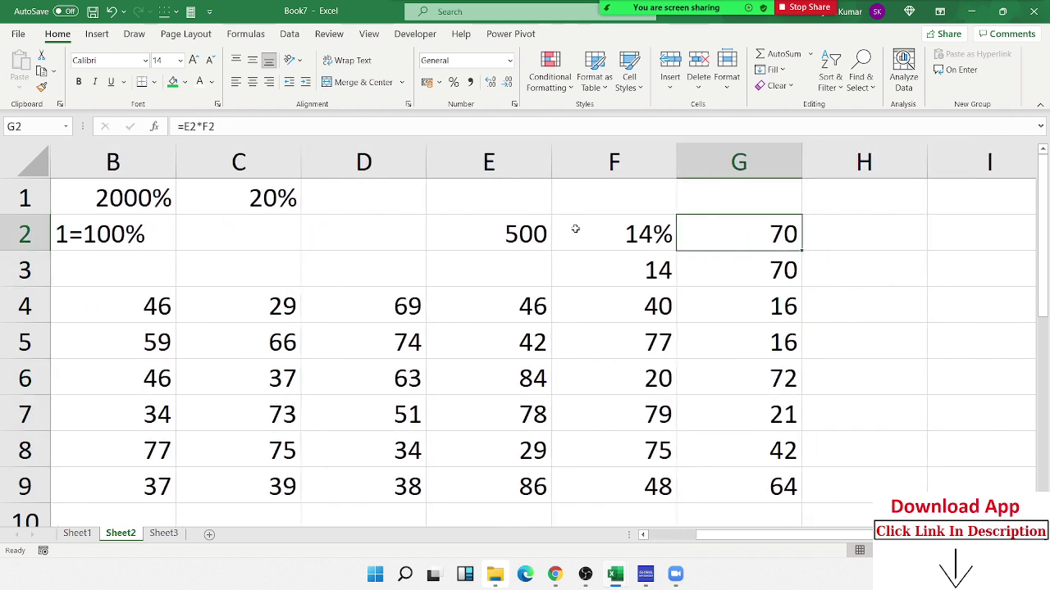
{"action": "key", "text": "F2"}
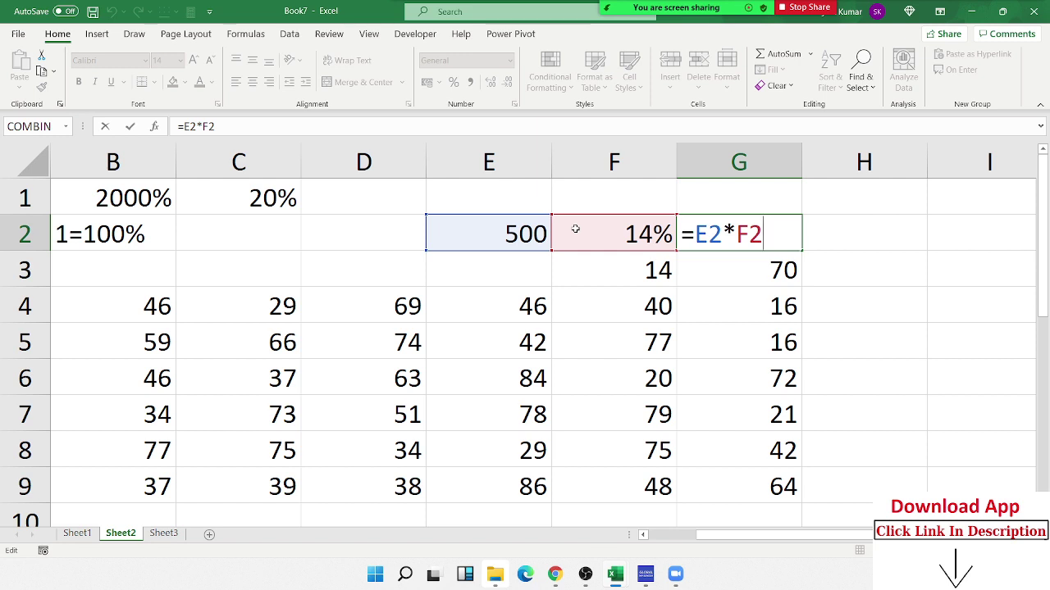
{"action": "key", "text": "Escape"}
{"action": "key", "text": "Left"}
{"action": "key", "text": "Left"}
{"action": "key", "text": "Left"}
{"action": "key", "text": "Left"}
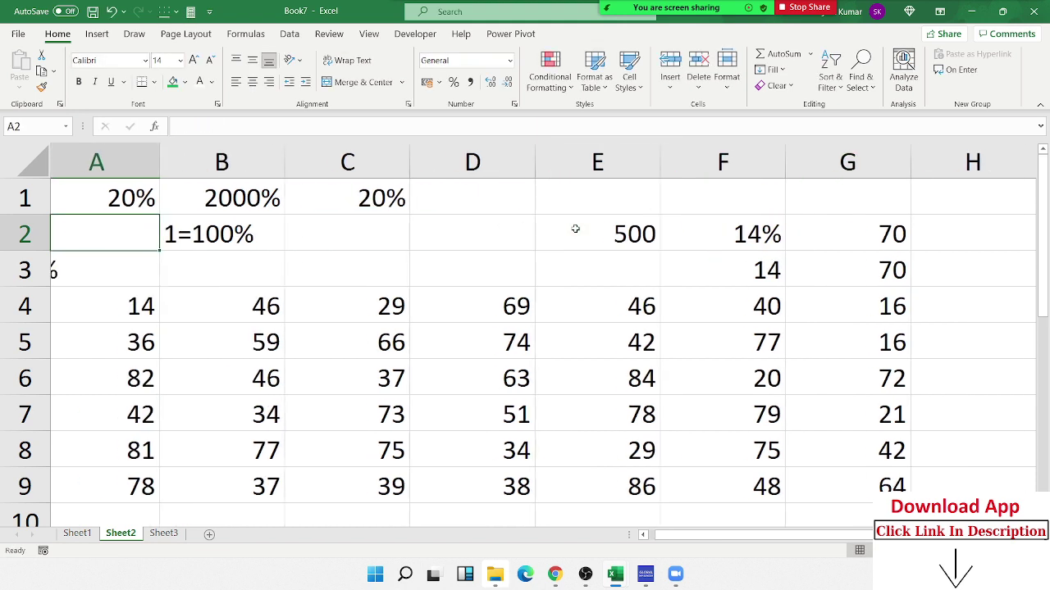
{"action": "key", "text": "Down"}
{"action": "key", "text": "Down"}
{"action": "key", "text": "ctrl+shift+Right"}
{"action": "key", "text": "ctrl+shift+Down"}
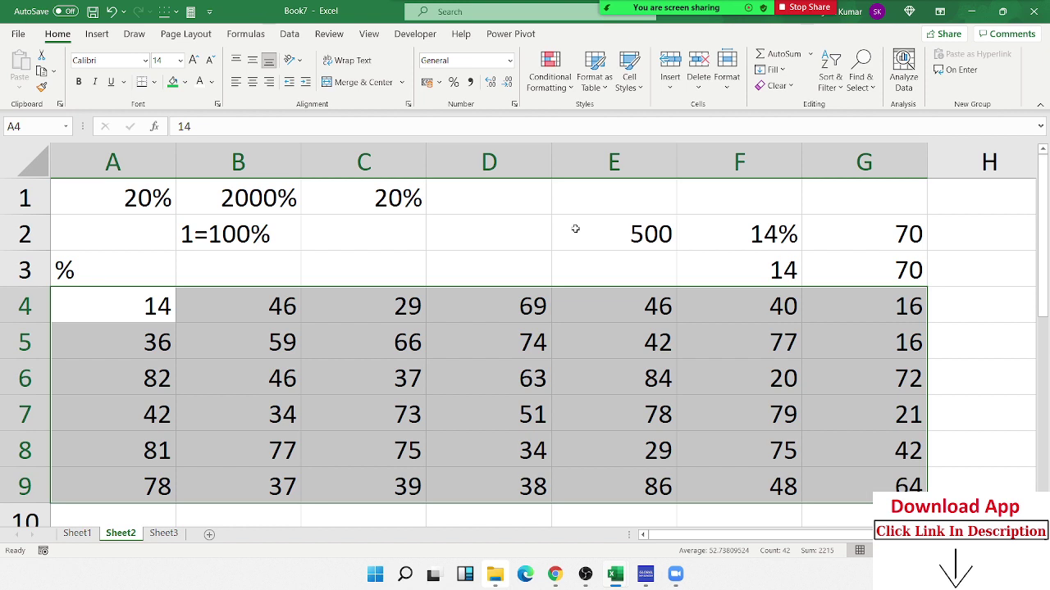
- Append % to the values in A4 and A5, making them 14% and 36%
{"action": "key", "text": "Up"}
{"action": "key", "text": "Down"}
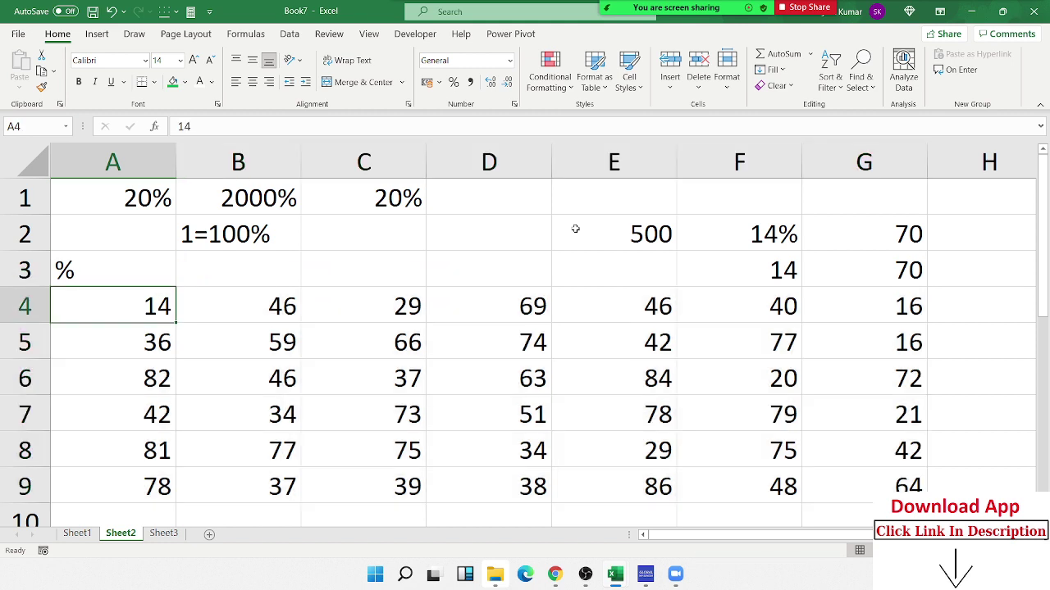
{"action": "key", "text": "F2"}
{"action": "type", "text": "%"}
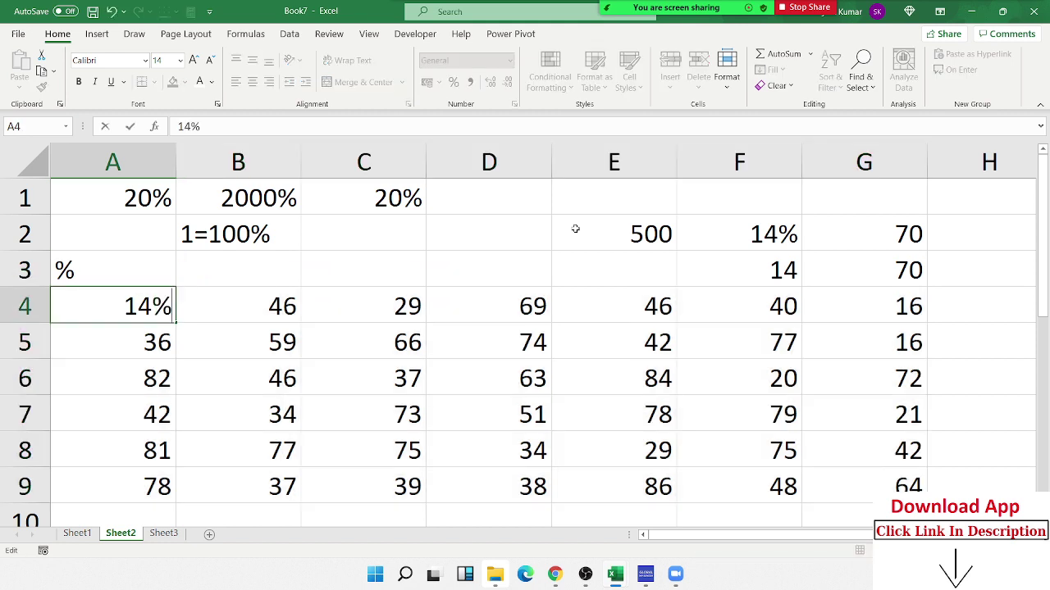
{"action": "key", "text": "Return"}
{"action": "key", "text": "F2"}
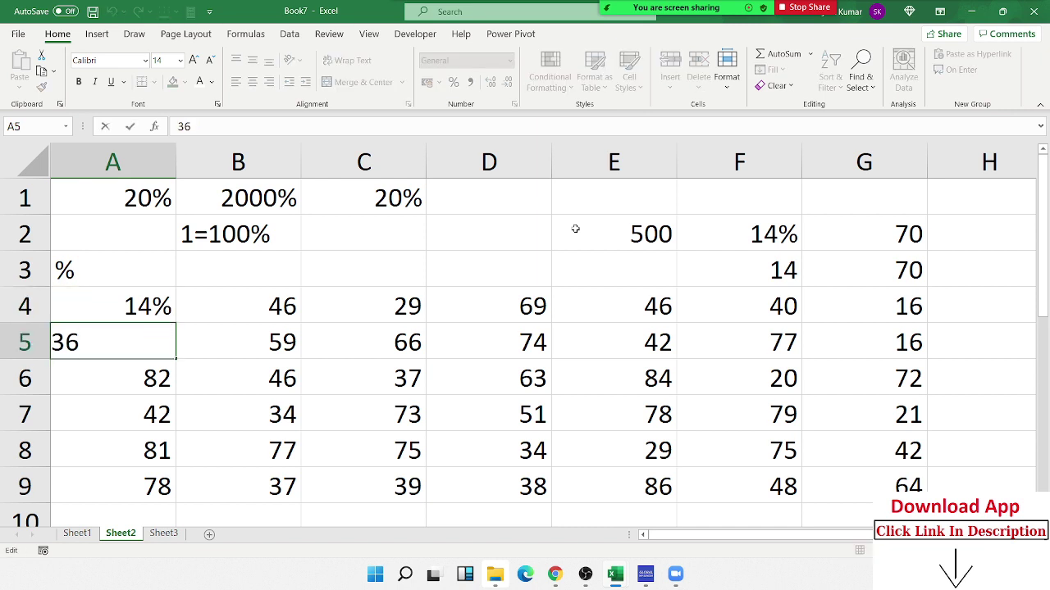
{"action": "type", "text": "%"}
{"action": "key", "text": "Return"}
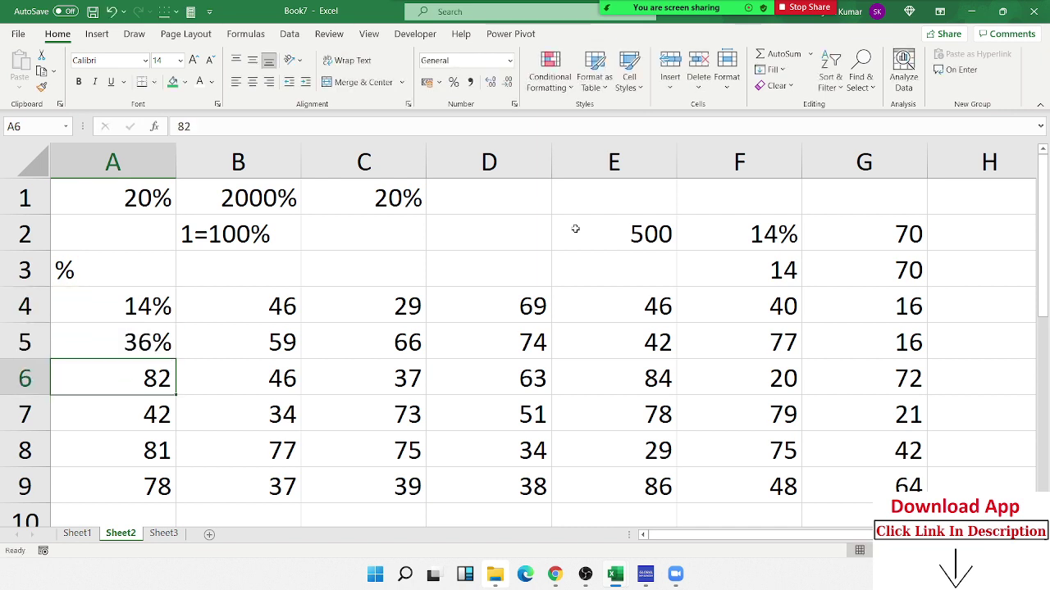
- Undo the percent entries, then switch to Sheet1 and select A1:E5
{"action": "key", "text": "ctrl+z"}
{"action": "key", "text": "ctrl+z"}
{"action": "key", "text": "Right"}
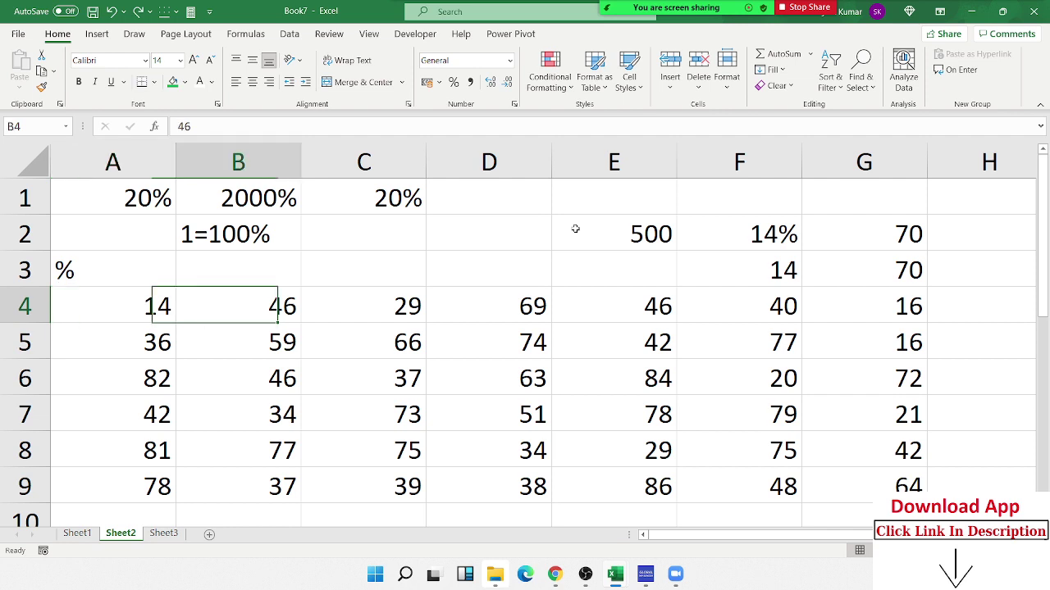
{"action": "key", "text": "Right"}
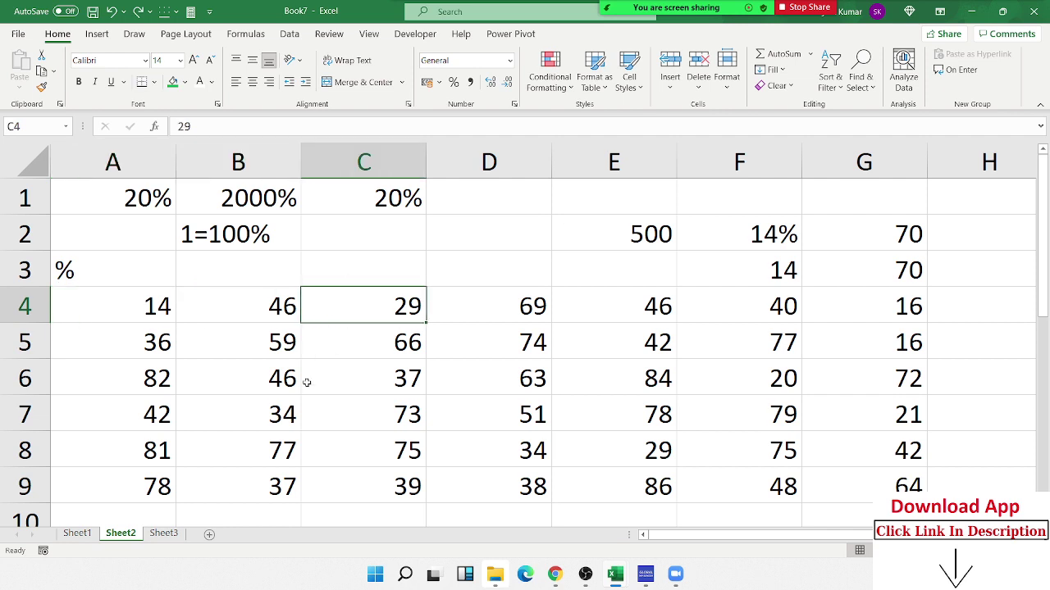
{"action": "left_click", "coordinate": [88, 535]}
{"action": "left_click_drag", "start_coordinate": [164, 214], "coordinate": [584, 347]}
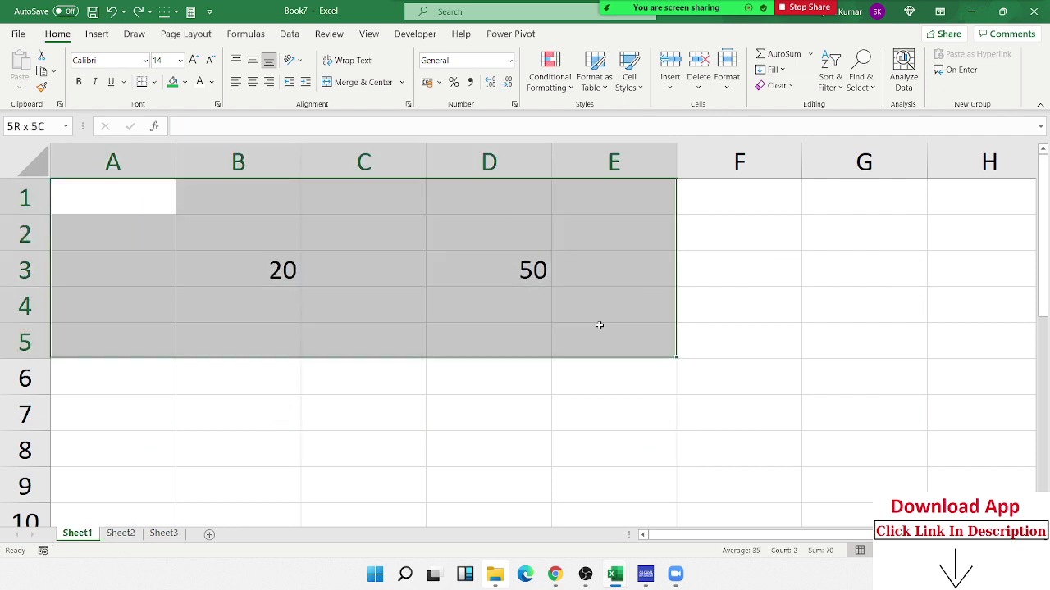
- On Sheet2, enter 100 in D2 and copy it
{"action": "left_click", "coordinate": [123, 537]}
{"action": "left_click", "coordinate": [475, 246]}
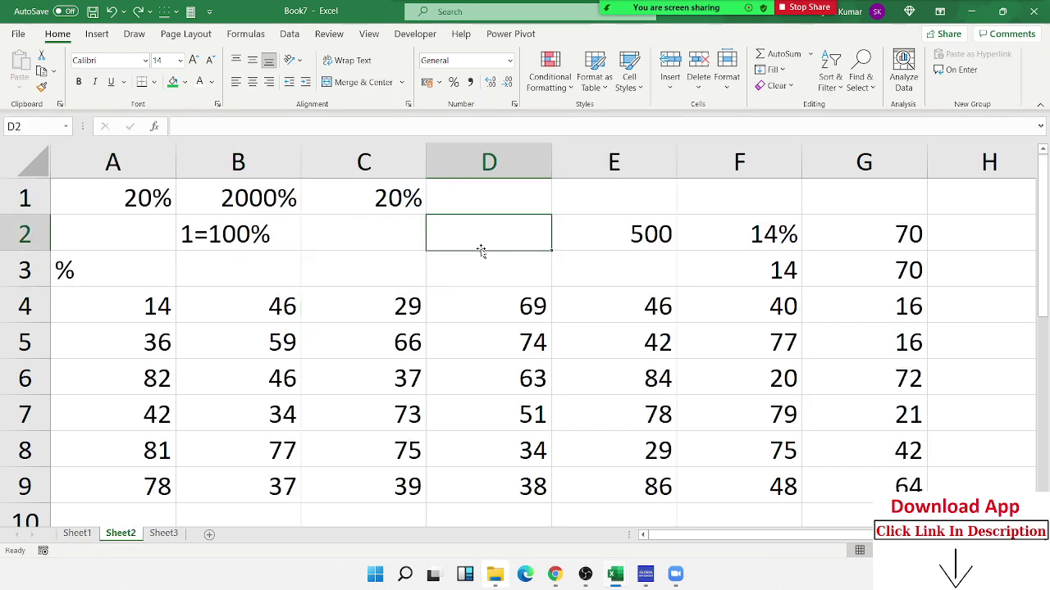
{"action": "type", "text": "100"}
{"action": "key", "text": "Return"}
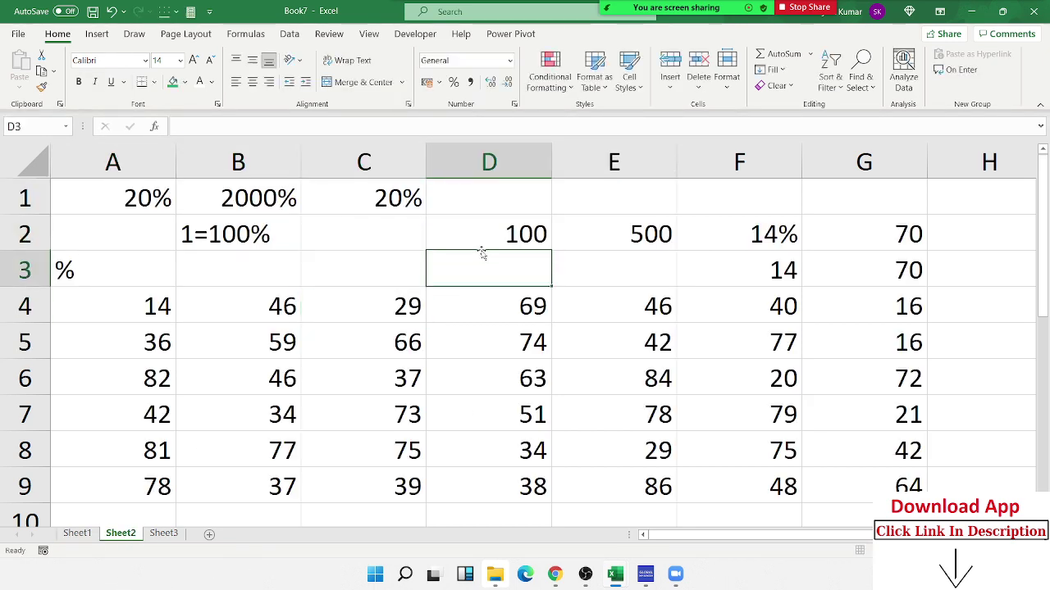
{"action": "left_click", "coordinate": [491, 229]}
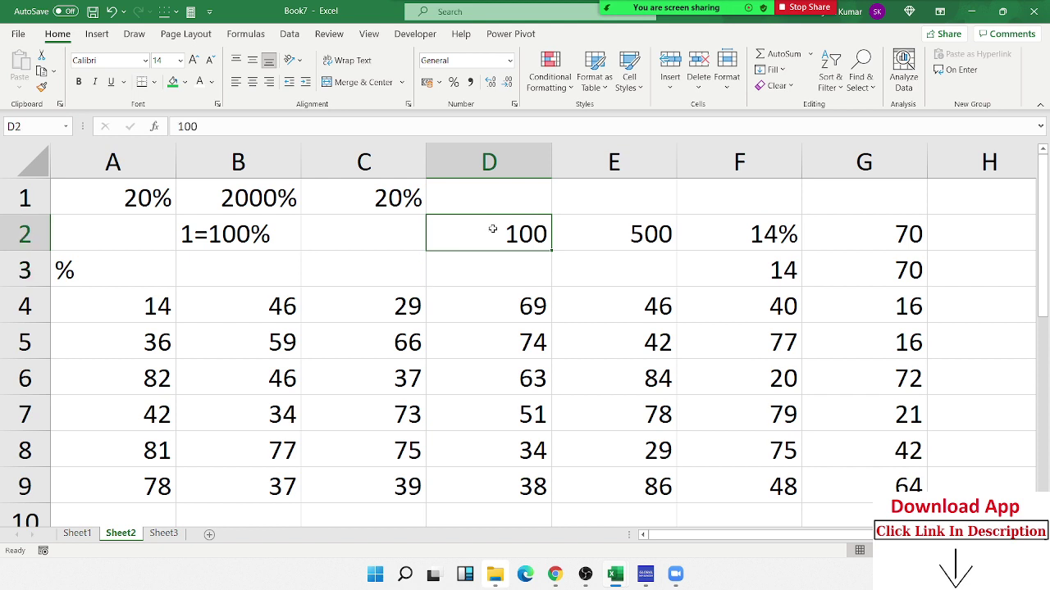
{"action": "key", "text": "ctrl+c"}
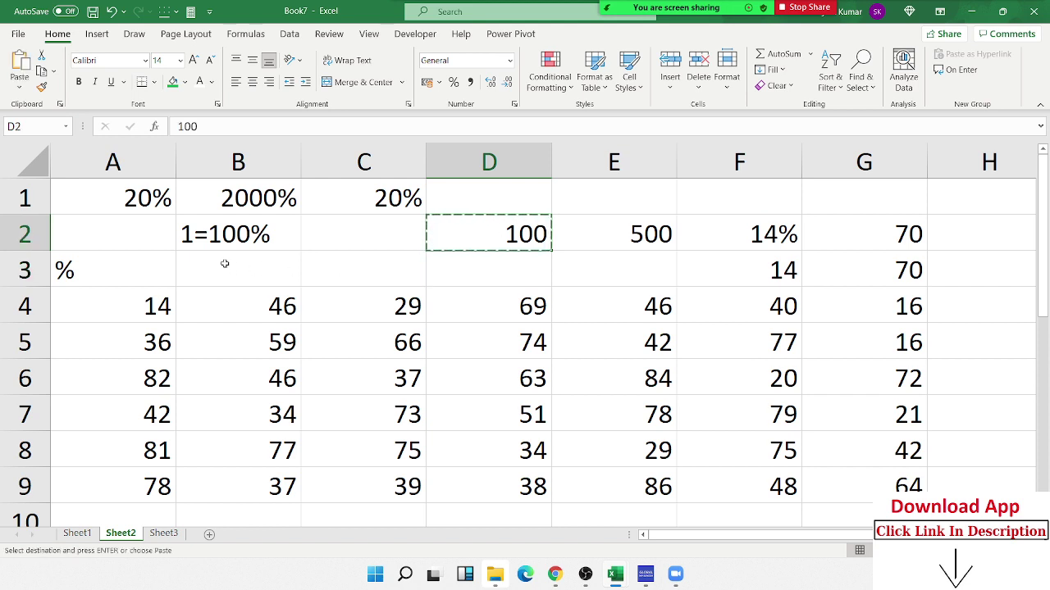
- Paste Special with Divide onto A4:G9, then format the block as percentages
{"action": "left_click_drag", "start_coordinate": [117, 305], "coordinate": [879, 492]}
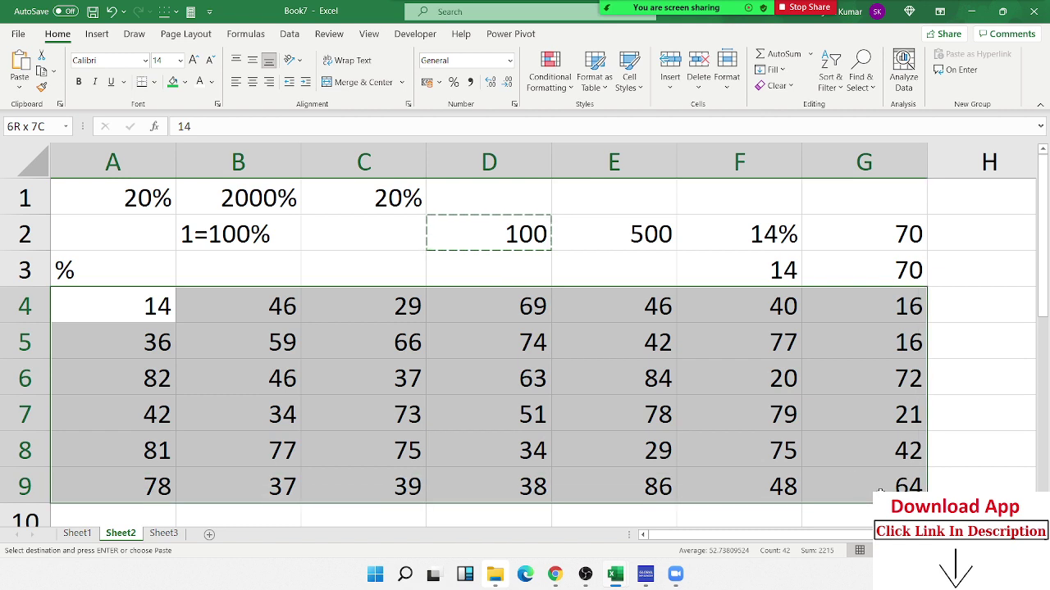
{"action": "right_click", "coordinate": [804, 447]}
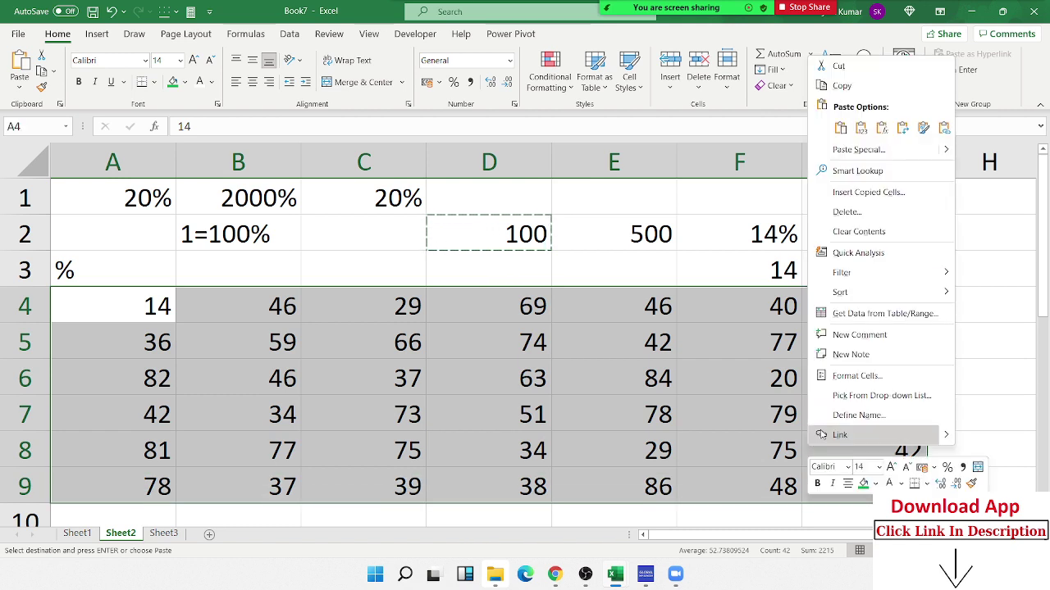
{"action": "left_click", "coordinate": [859, 149]}
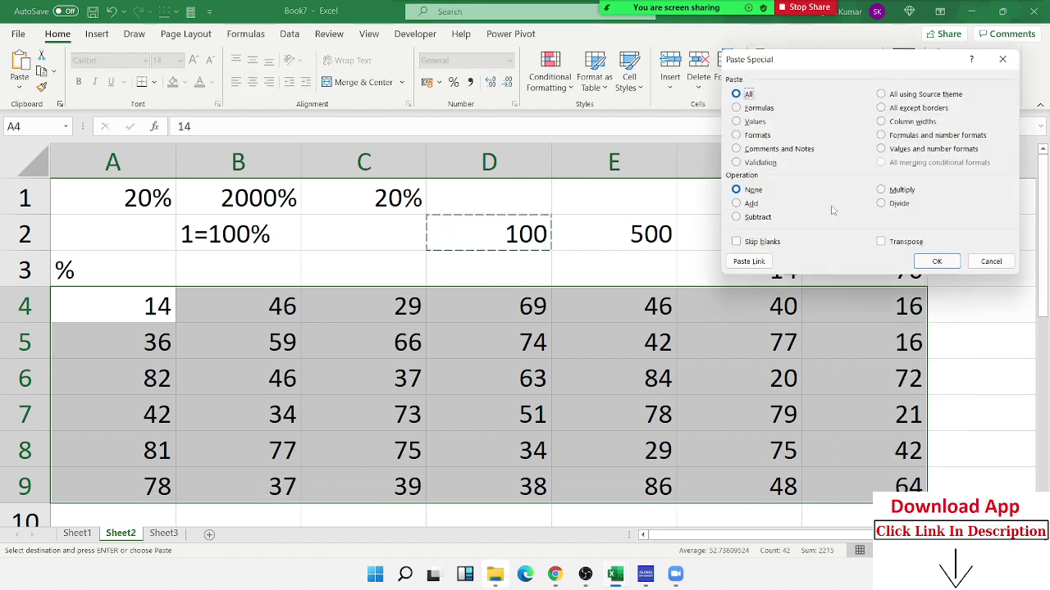
{"action": "left_click", "coordinate": [893, 210]}
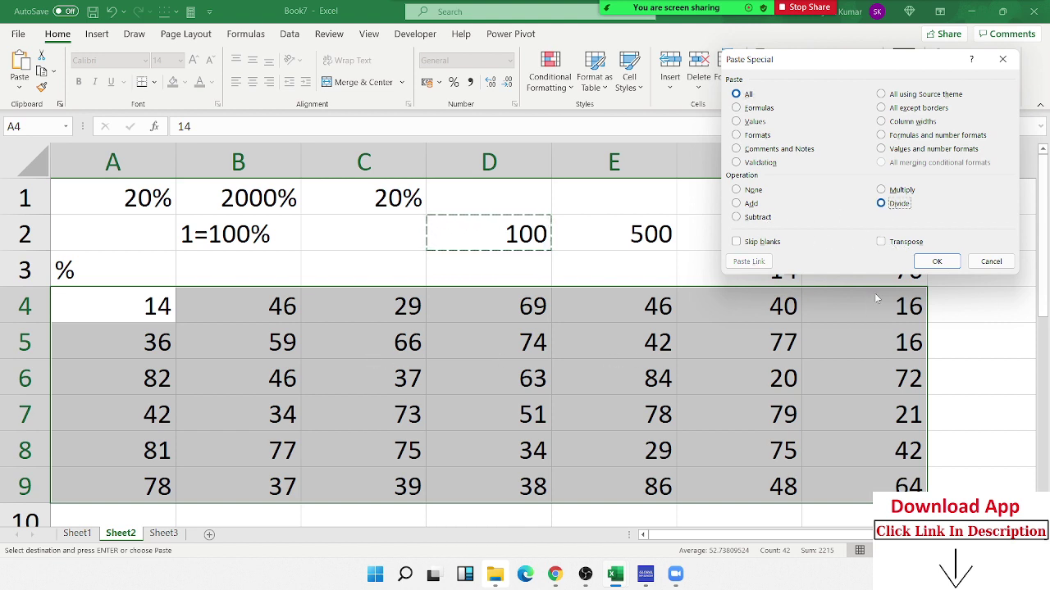
{"action": "left_click", "coordinate": [937, 262]}
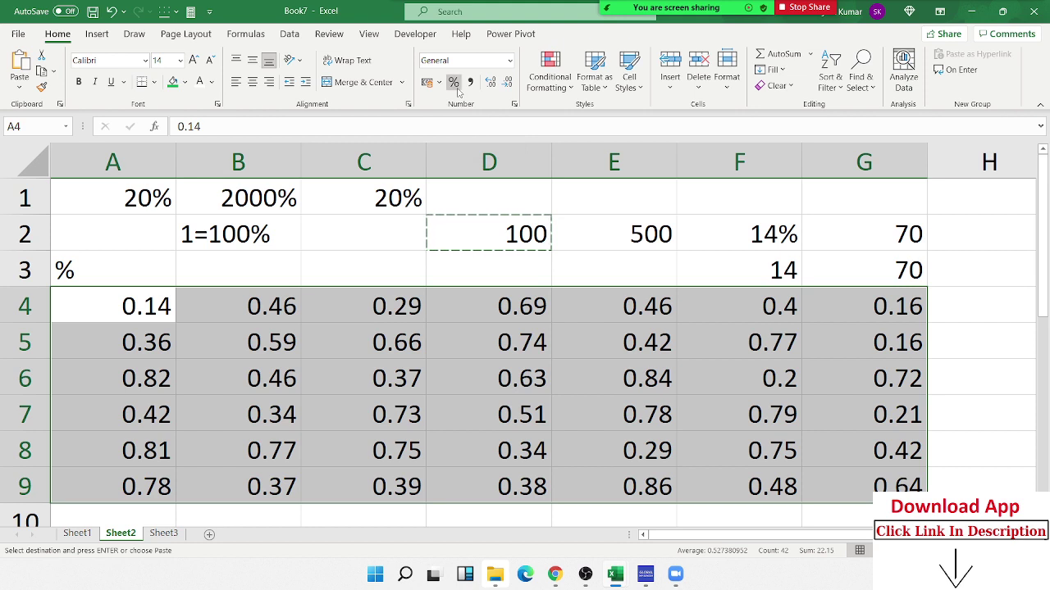
{"action": "left_click", "coordinate": [455, 85]}
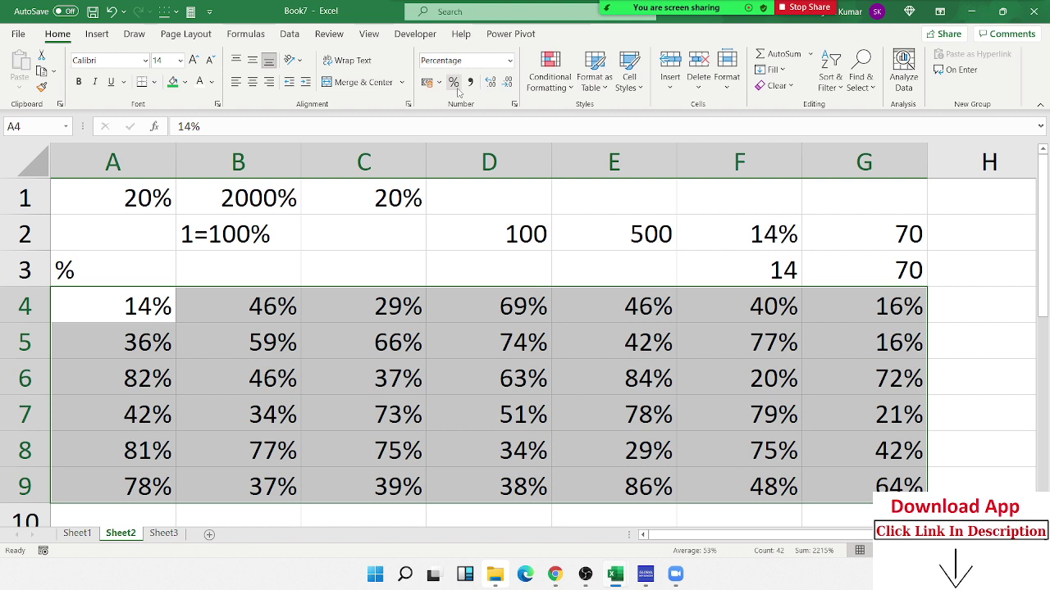
- Select B3:D5 on Sheet1, then return to Sheet2
{"action": "left_click", "coordinate": [80, 534]}
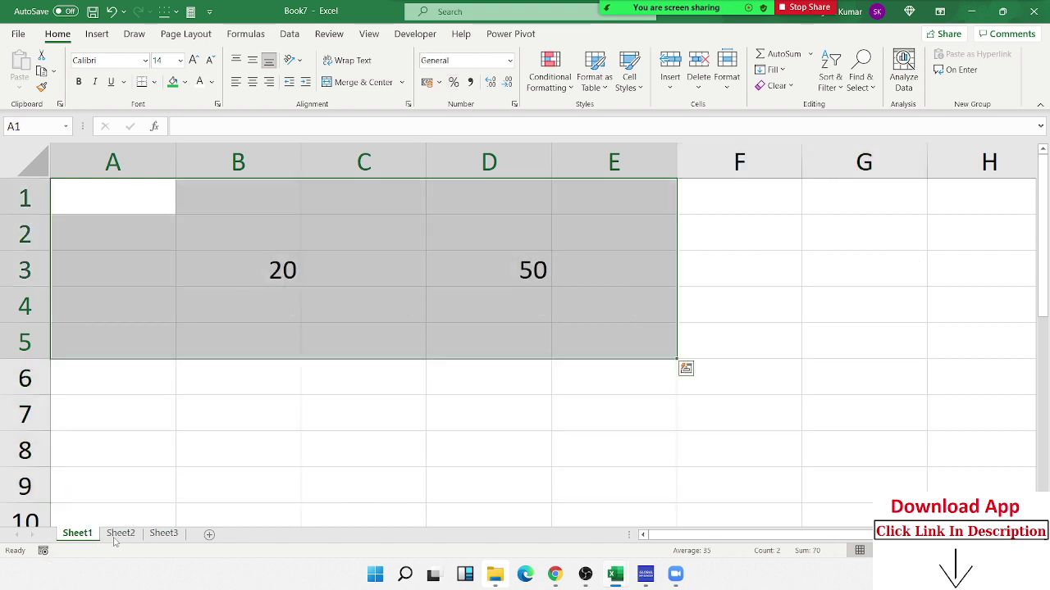
{"action": "left_click_drag", "start_coordinate": [513, 340], "coordinate": [278, 259]}
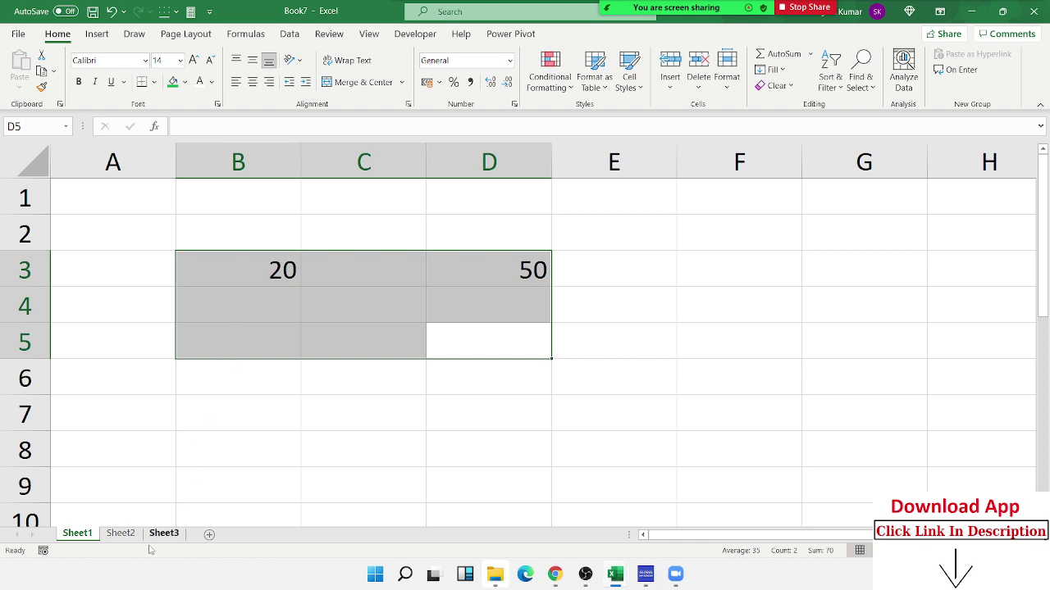
{"action": "left_click", "coordinate": [127, 535]}
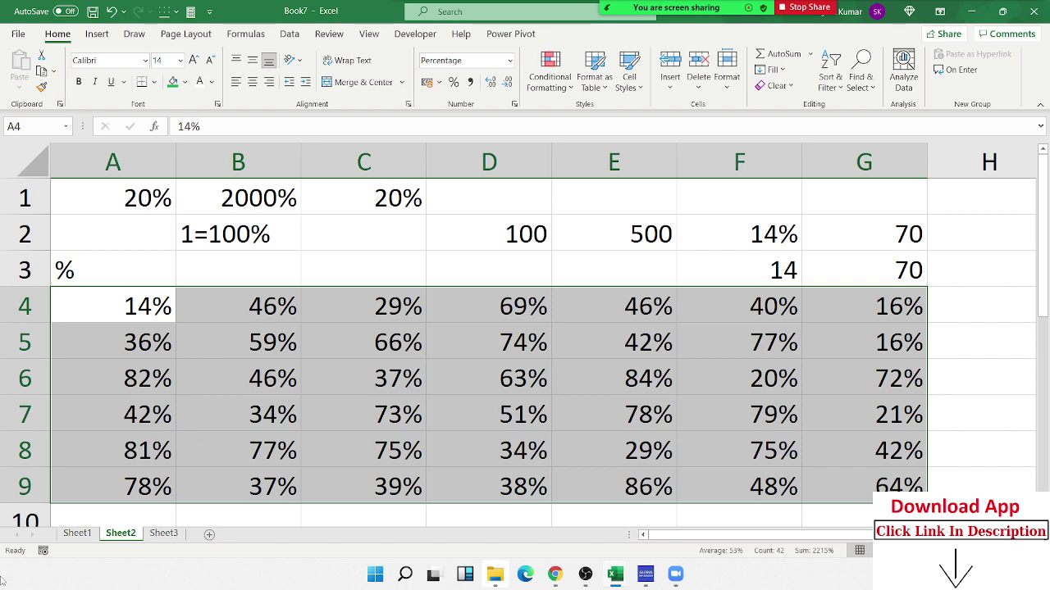
- On Sheet3, put a Name header in A1, a first name in A2, and fill names down to row 14
{"action": "left_click", "coordinate": [18, 33]}
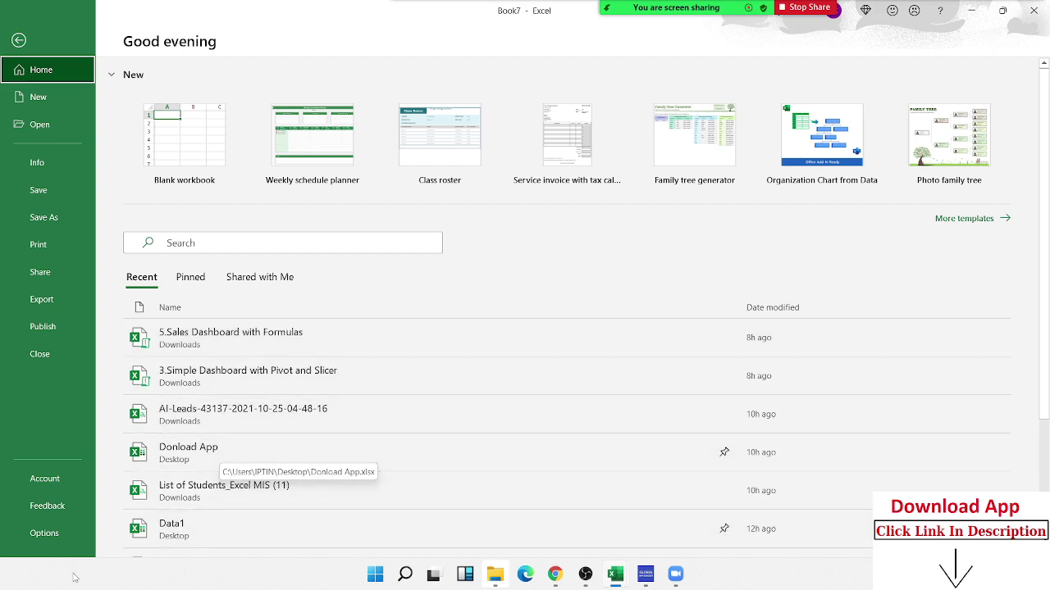
{"action": "key", "text": "Escape"}
{"action": "left_click", "coordinate": [164, 534]}
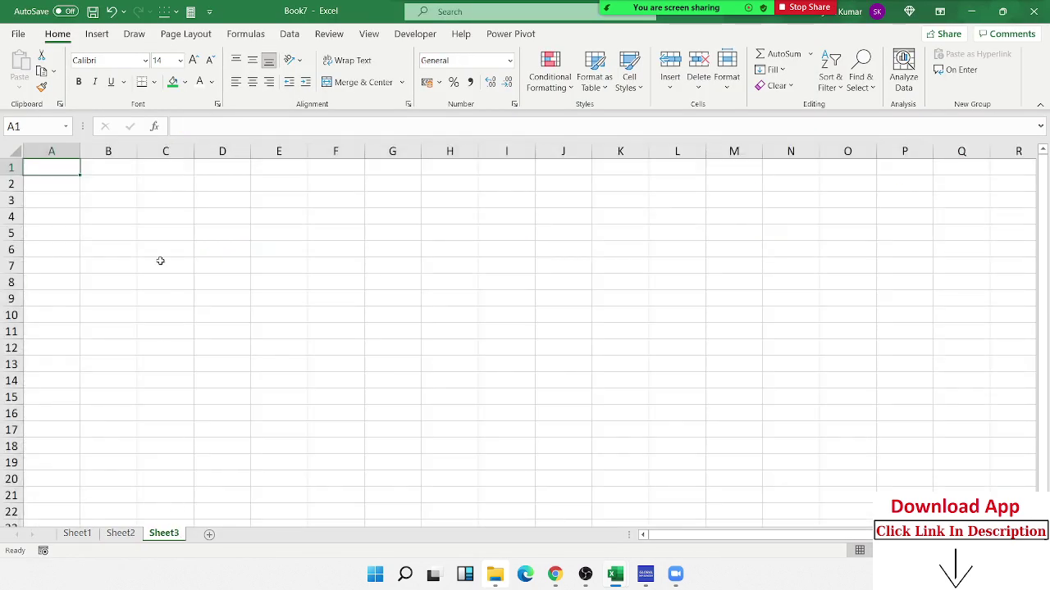
{"action": "type", "text": "Name"}
{"action": "key", "text": "Return"}
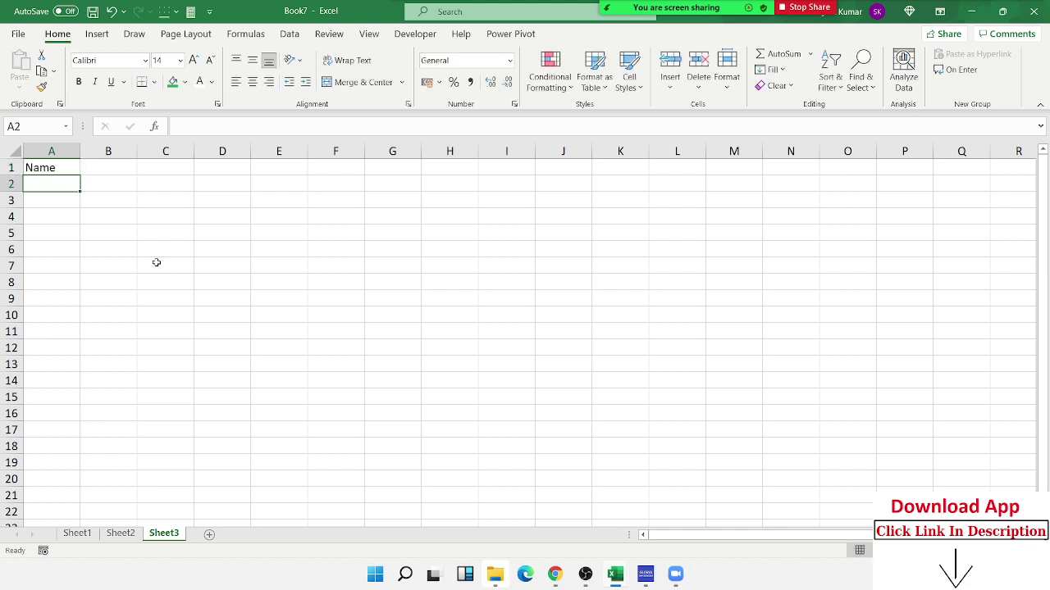
{"action": "type", "text": "Puja"}
{"action": "left_click", "coordinate": [141, 230]}
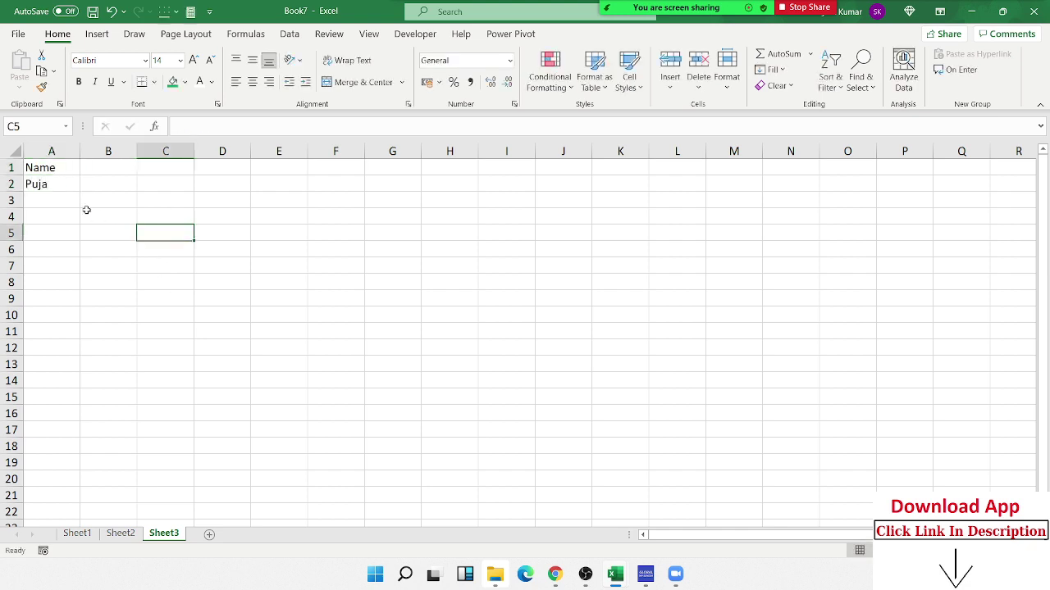
{"action": "left_click", "coordinate": [44, 174]}
{"action": "left_click", "coordinate": [50, 182]}
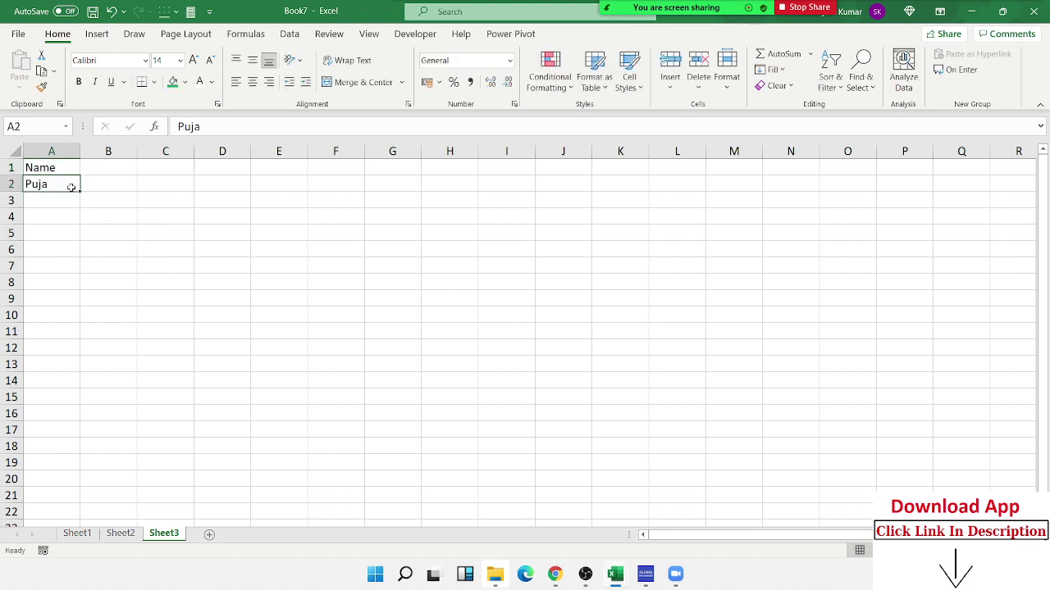
{"action": "left_click_drag", "start_coordinate": [81, 193], "coordinate": [80, 382]}
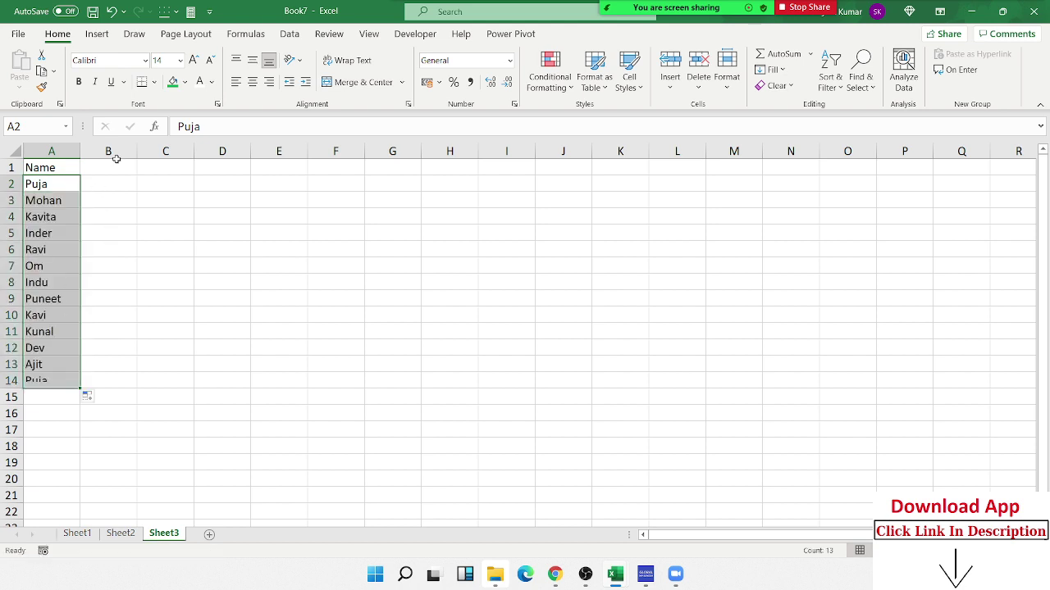
- Enter Jan in B1 and fill the month headers across to M1
{"action": "left_click", "coordinate": [117, 165]}
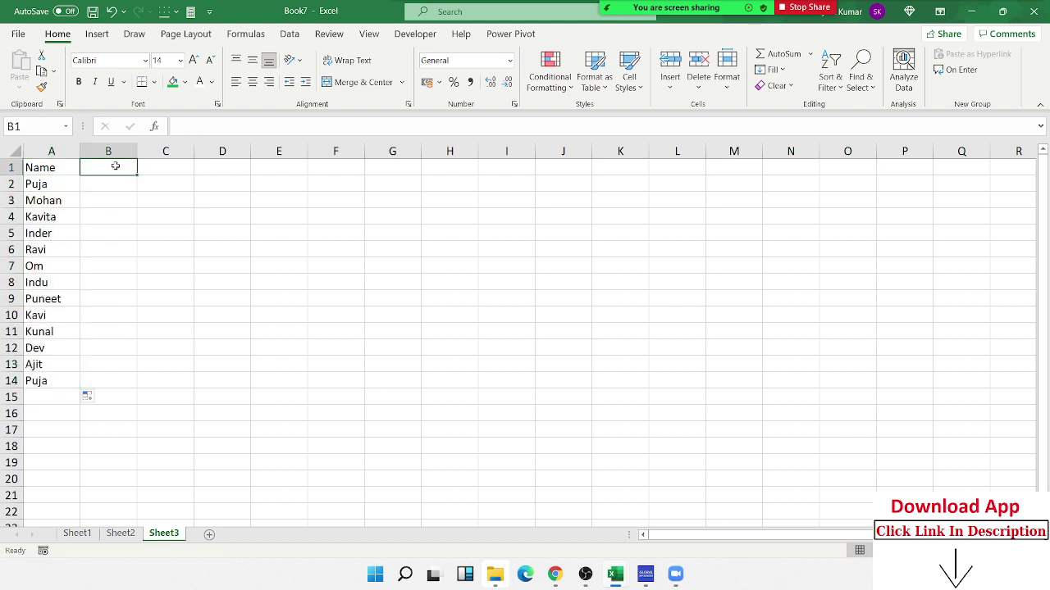
{"action": "type", "text": "Jan"}
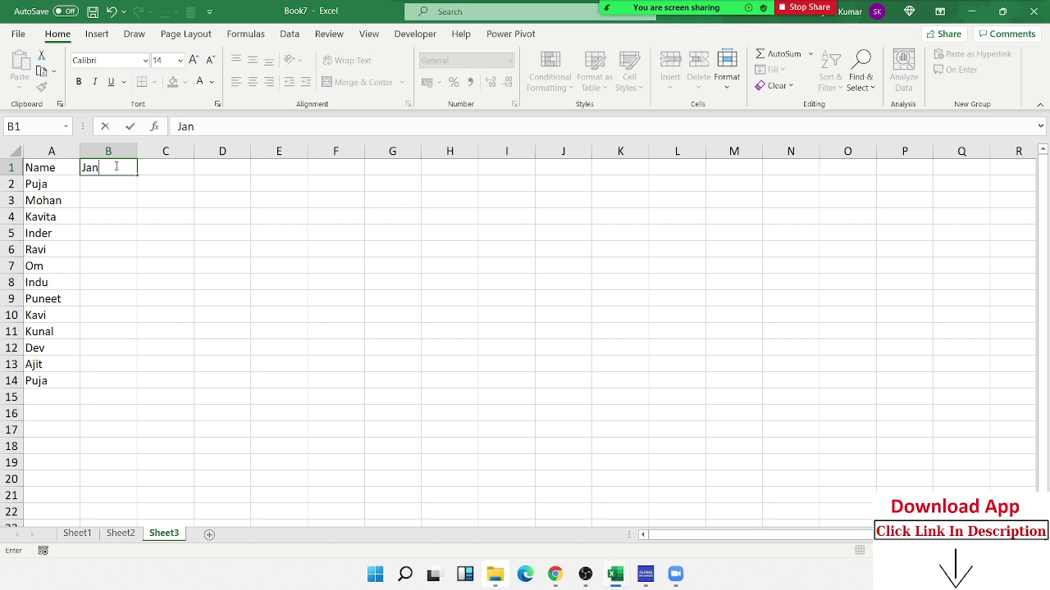
{"action": "key", "text": "Return"}
{"action": "left_click", "coordinate": [115, 169]}
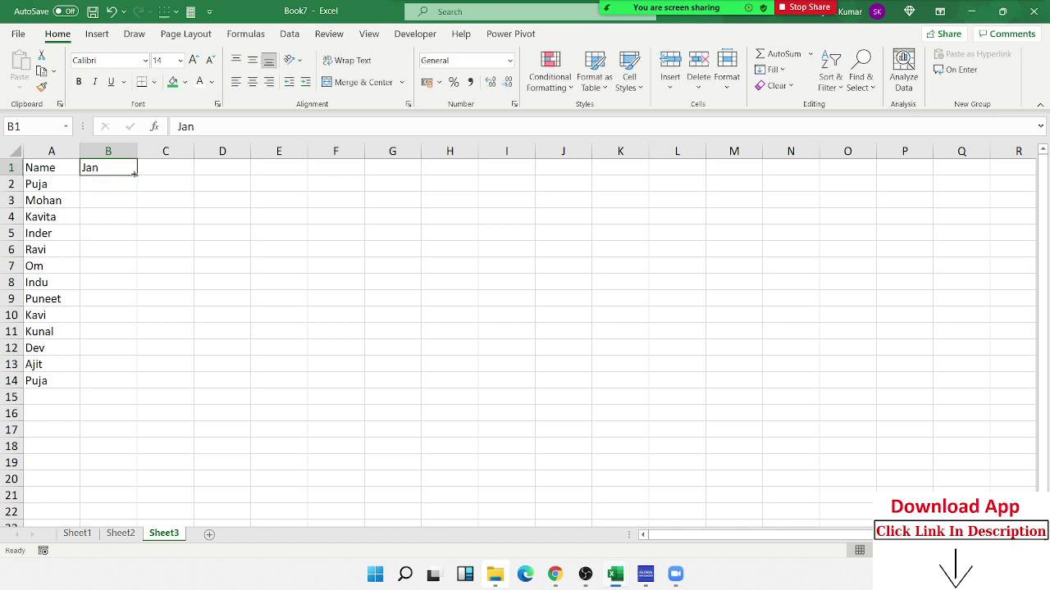
{"action": "left_click_drag", "start_coordinate": [137, 175], "coordinate": [736, 204]}
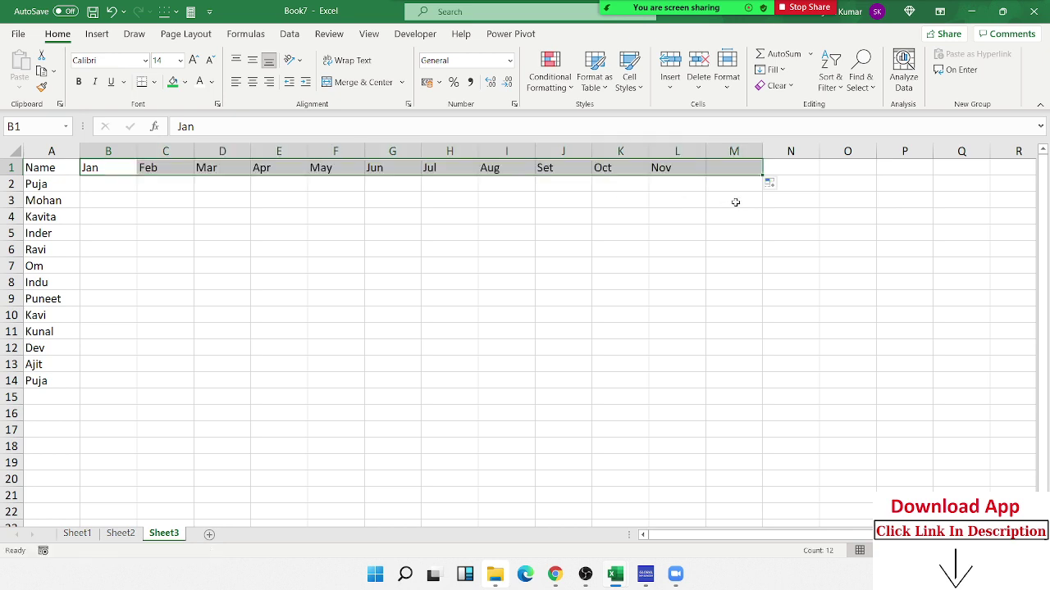
- Enter =RANDBETWEEN(10,90) in B2 and select the B2:M14 data area
{"action": "left_click", "coordinate": [114, 185]}
{"action": "type", "text": "="}
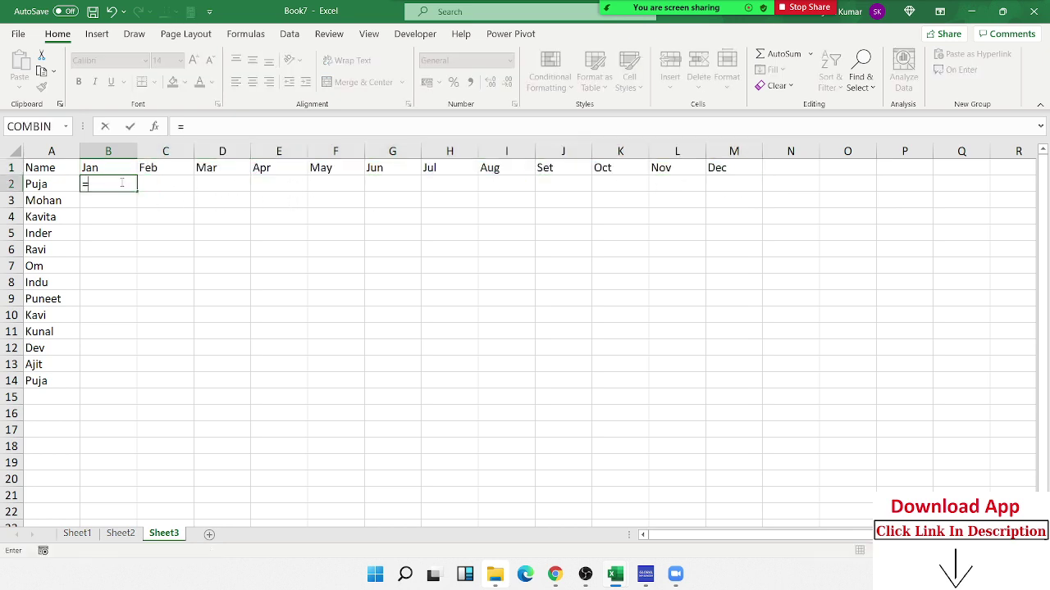
{"action": "type", "text": "ra"}
{"action": "key", "text": "Down"}
{"action": "key", "text": "Down"}
{"action": "key", "text": "Down"}
{"action": "key", "text": "Tab"}
{"action": "type", "text": "10"}
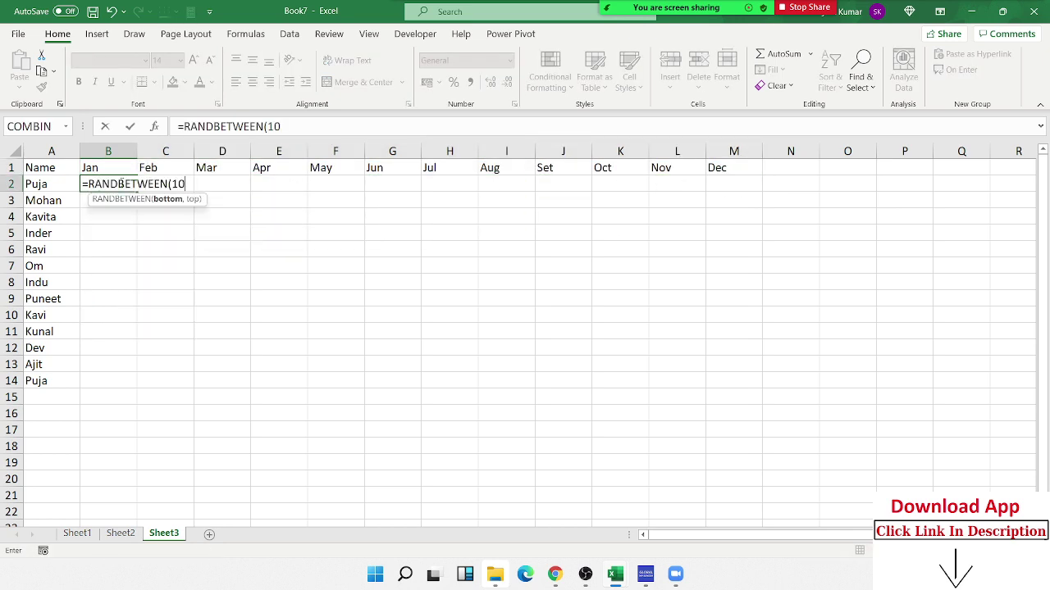
{"action": "type", "text": ",90"}
{"action": "key", "text": "Return"}
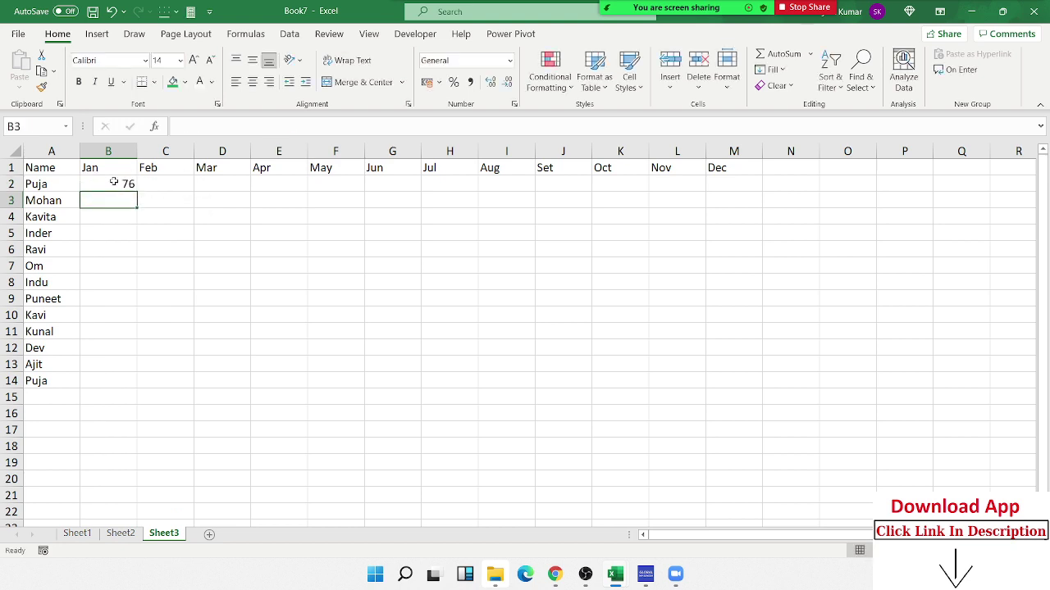
{"action": "mouse_move", "coordinate": [115, 182]}
{"action": "left_mouse_down"}
{"action": "mouse_move", "coordinate": [484, 277]}
{"action": "mouse_move", "coordinate": [722, 390]}
{"action": "left_mouse_up"}
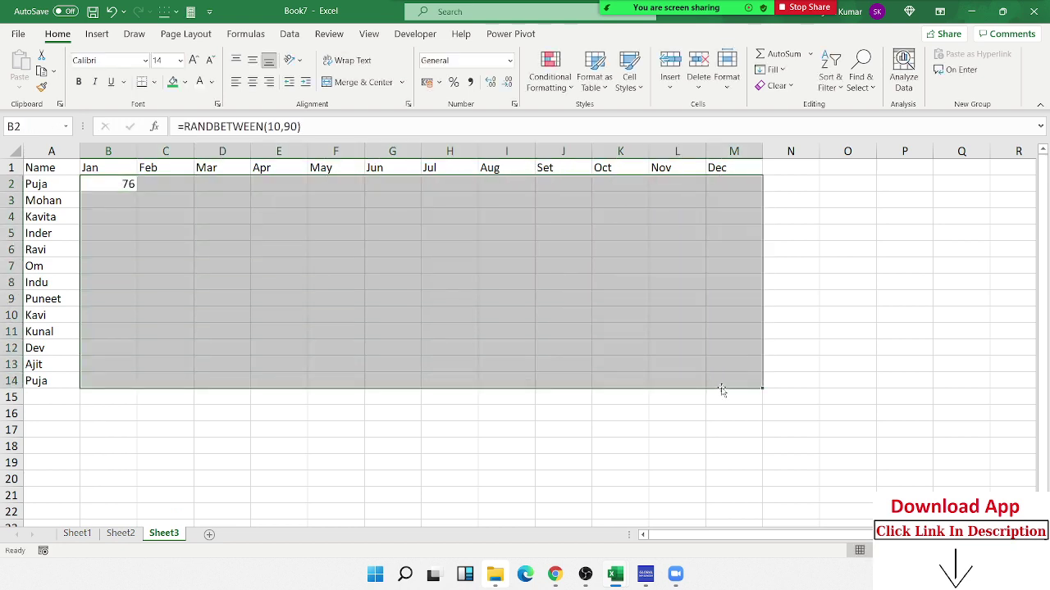
- Fill the random-number formula across and down B2:M14, then paste it back as fixed values
{"action": "key", "text": "ctrl+r"}
{"action": "key", "text": "ctrl+d"}
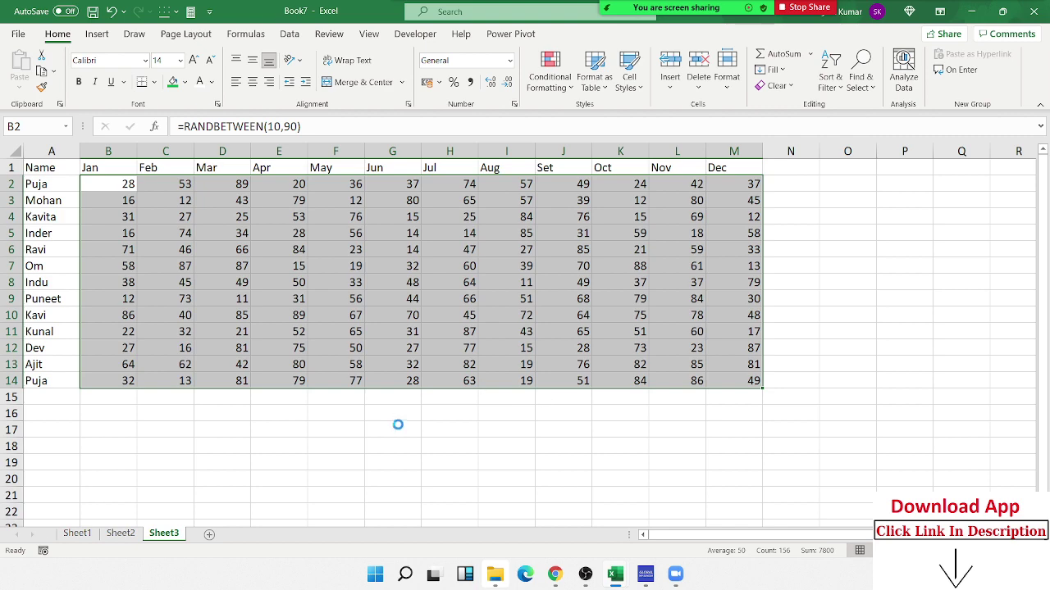
{"action": "key", "text": "ctrl+c"}
{"action": "left_click", "coordinate": [19, 88]}
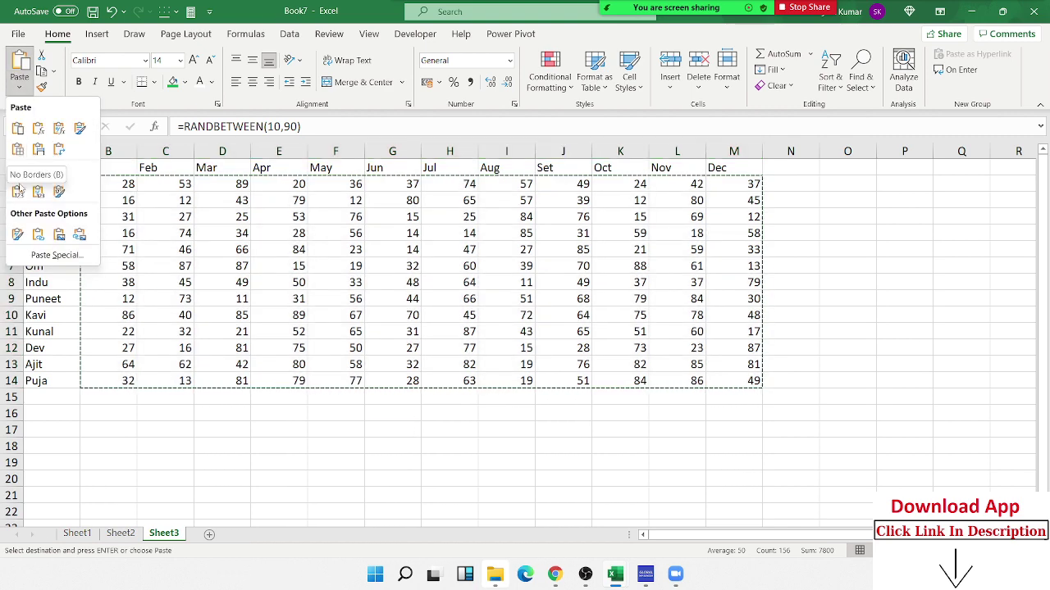
{"action": "left_click", "coordinate": [16, 193]}
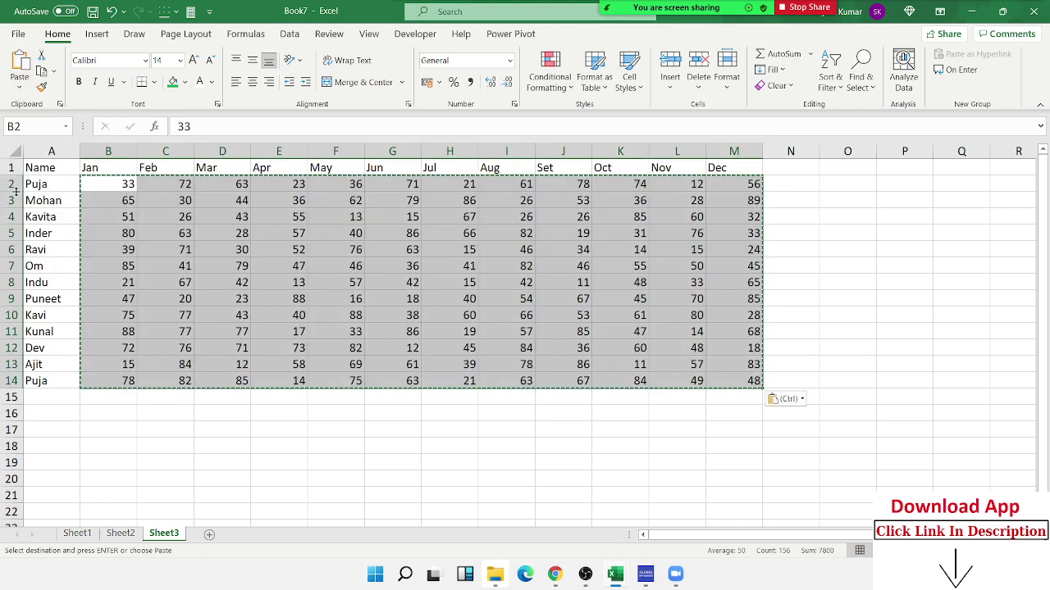
{"action": "left_click", "coordinate": [211, 253]}
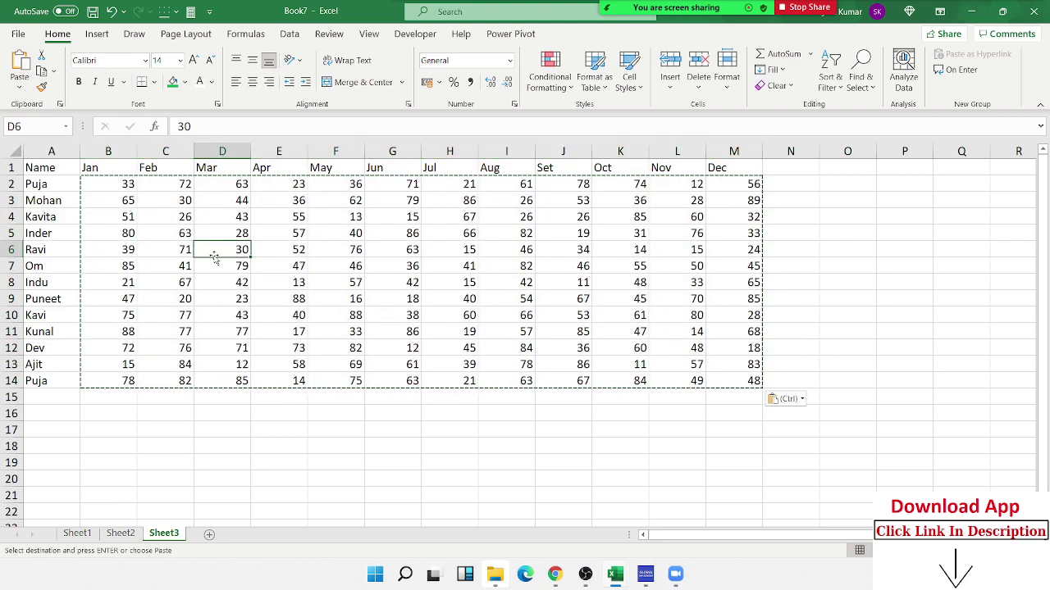
{"action": "left_click", "coordinate": [256, 243]}
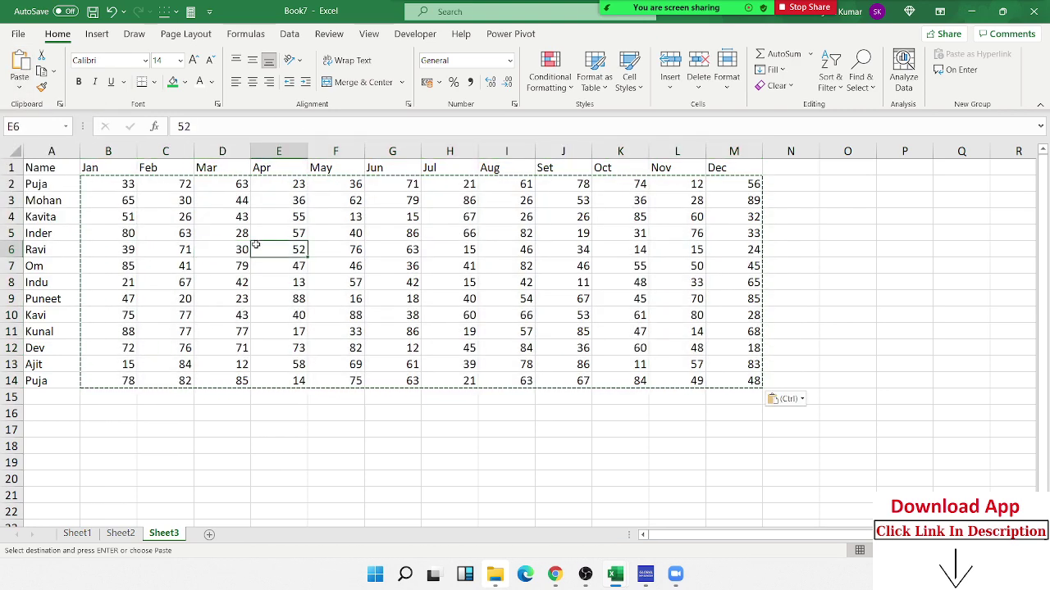
{"action": "key", "text": "Escape"}
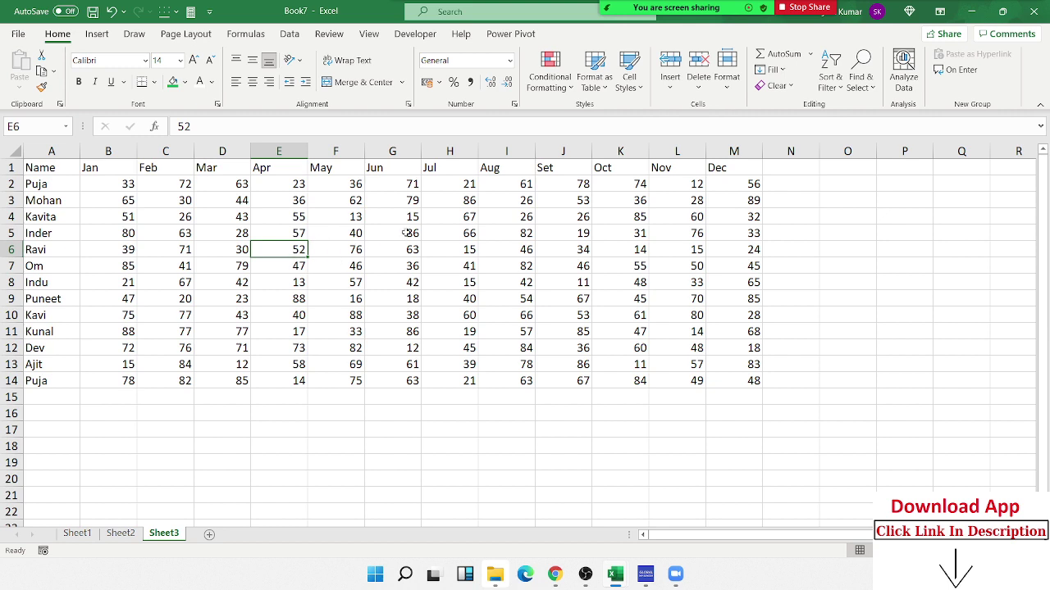
- Check the fixed values in the monthly grid, including the Feb column
{"action": "left_click", "coordinate": [438, 227]}
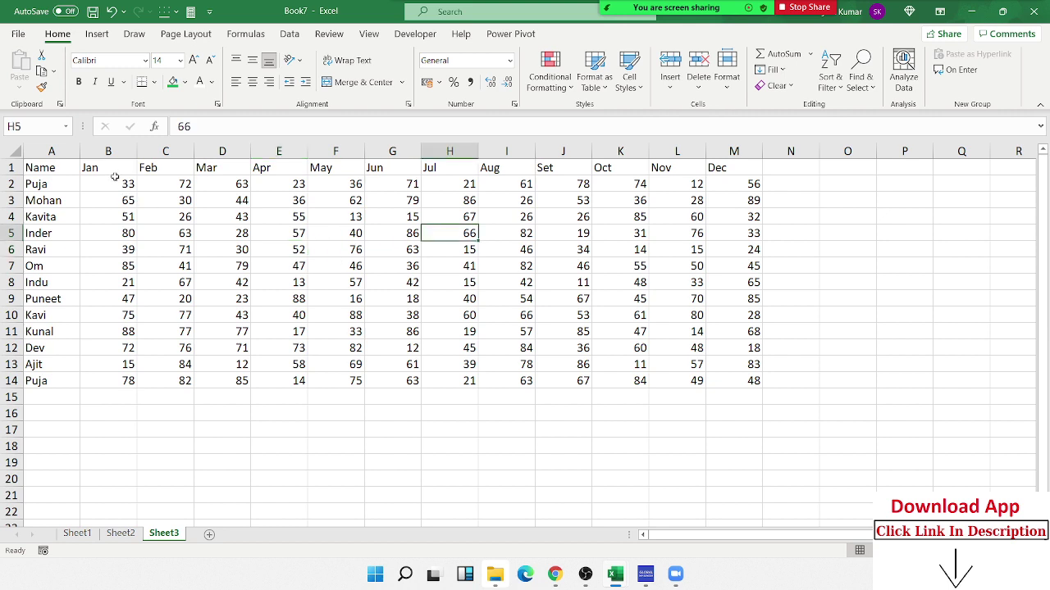
{"action": "mouse_move", "coordinate": [115, 179]}
{"action": "left_mouse_down"}
{"action": "mouse_move", "coordinate": [610, 352]}
{"action": "mouse_move", "coordinate": [748, 384]}
{"action": "left_mouse_up"}
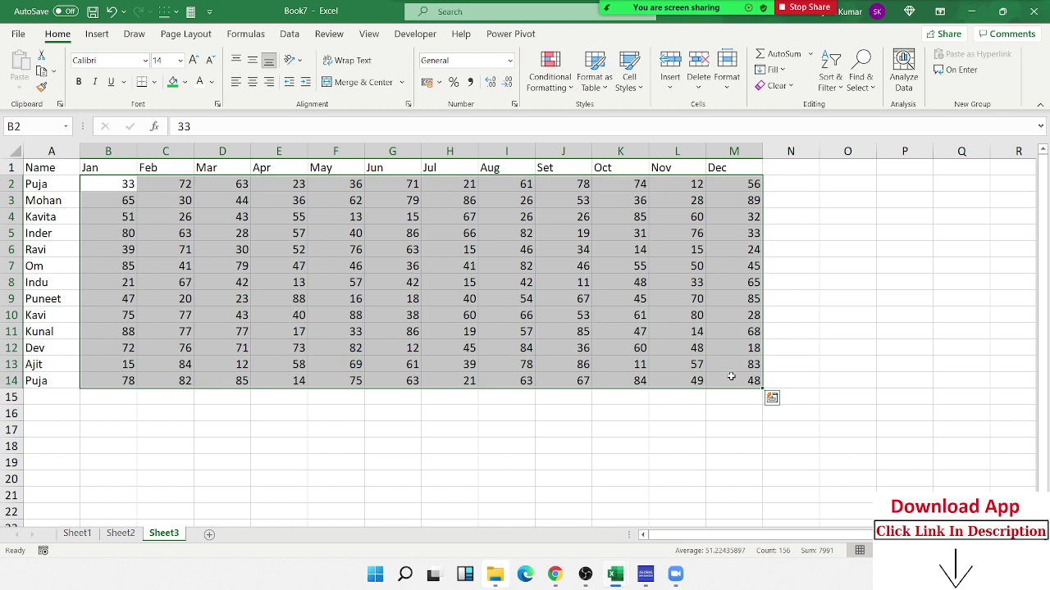
{"action": "left_click", "coordinate": [302, 269]}
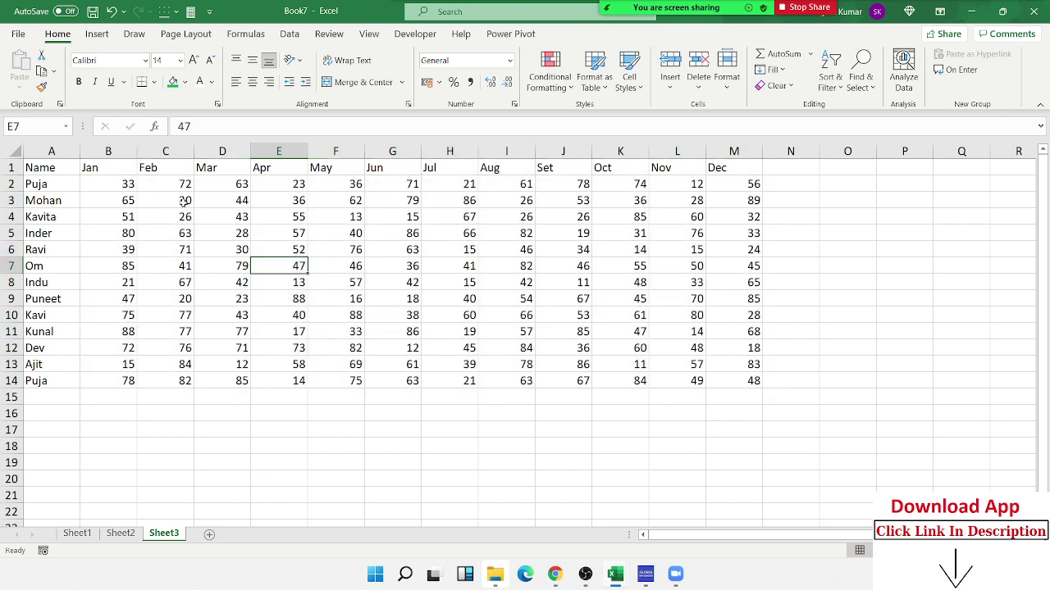
{"action": "left_click_drag", "start_coordinate": [135, 170], "coordinate": [164, 174]}
{"action": "left_click", "coordinate": [166, 194]}
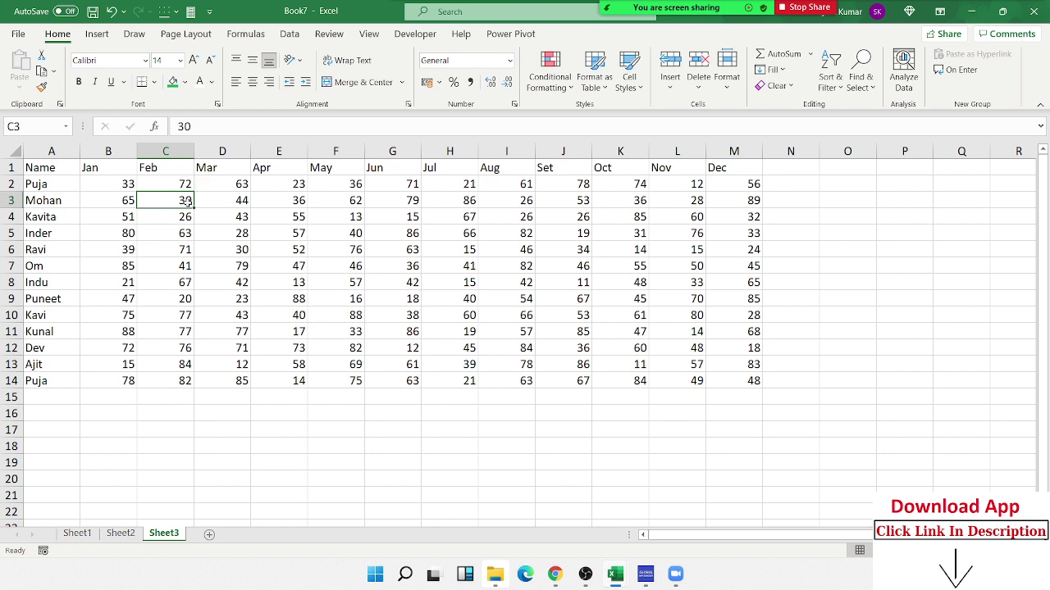
- Insert a blank column before Feb with the header %
{"action": "left_click", "coordinate": [164, 151]}
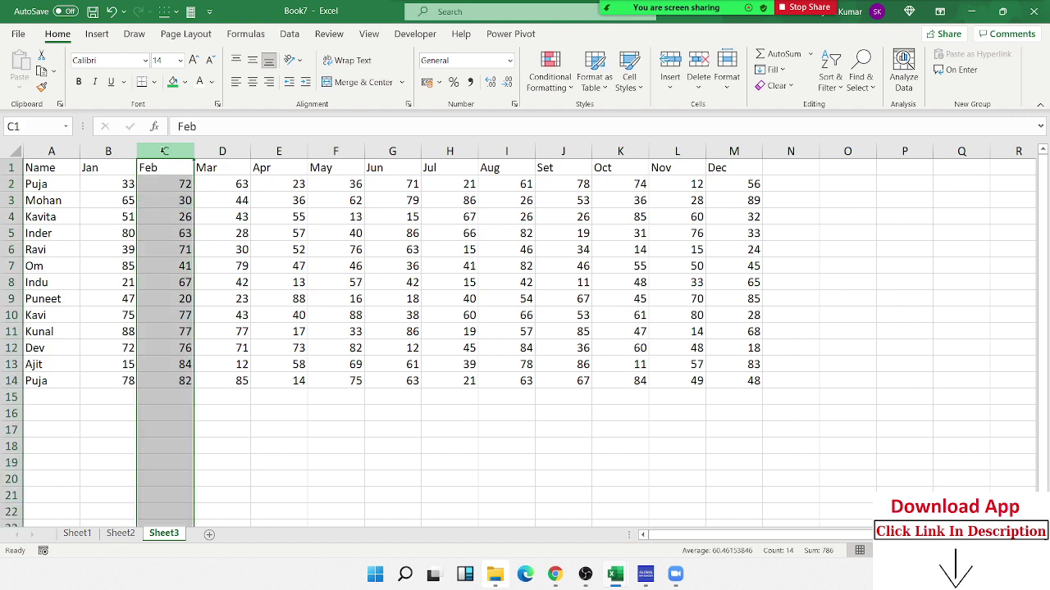
{"action": "key", "text": "ctrl+shift+plus"}
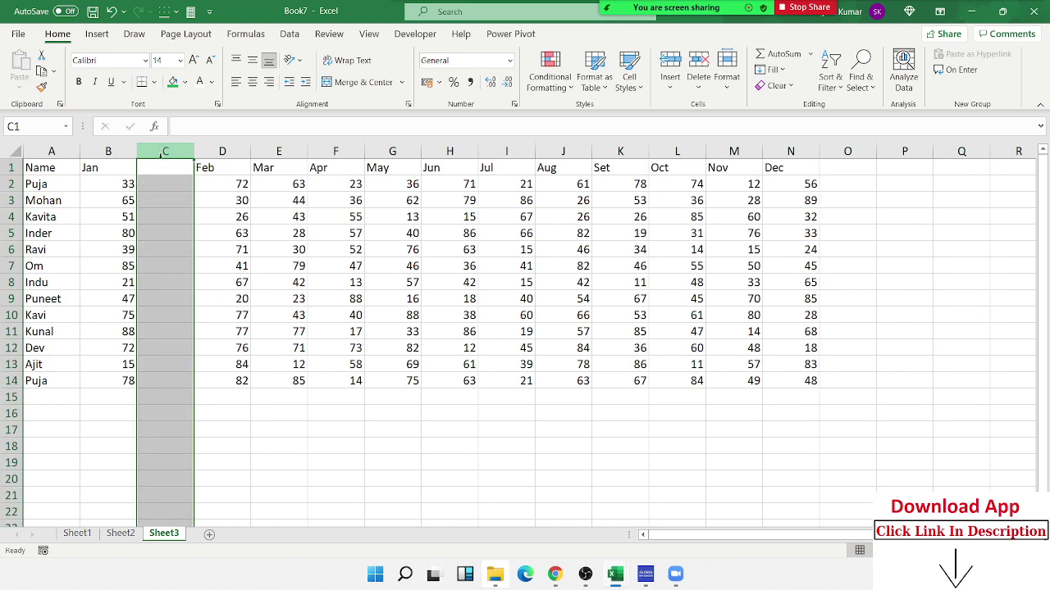
{"action": "left_click", "coordinate": [159, 167]}
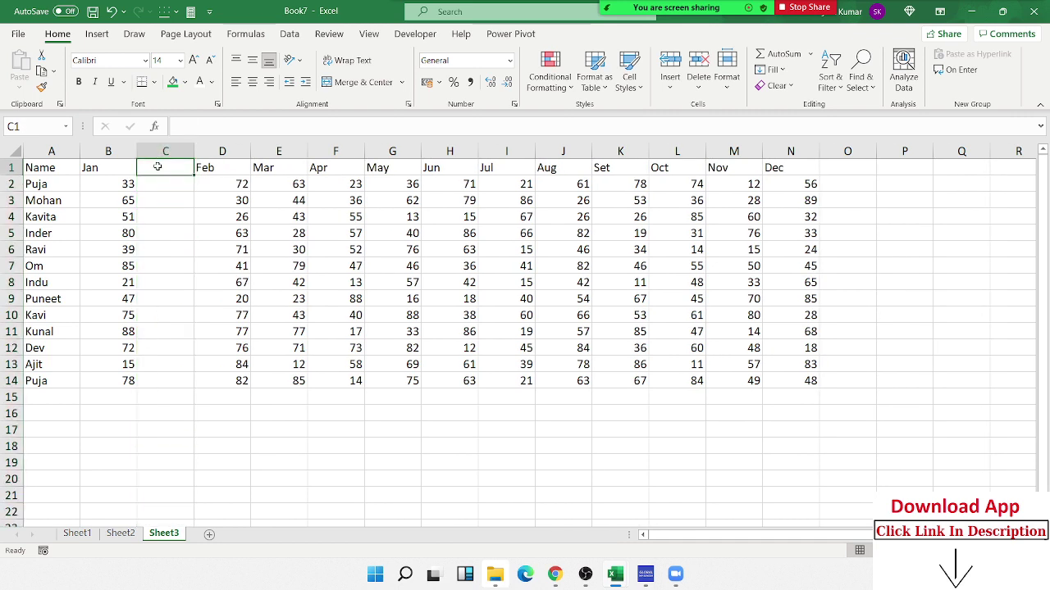
{"action": "type", "text": "%"}
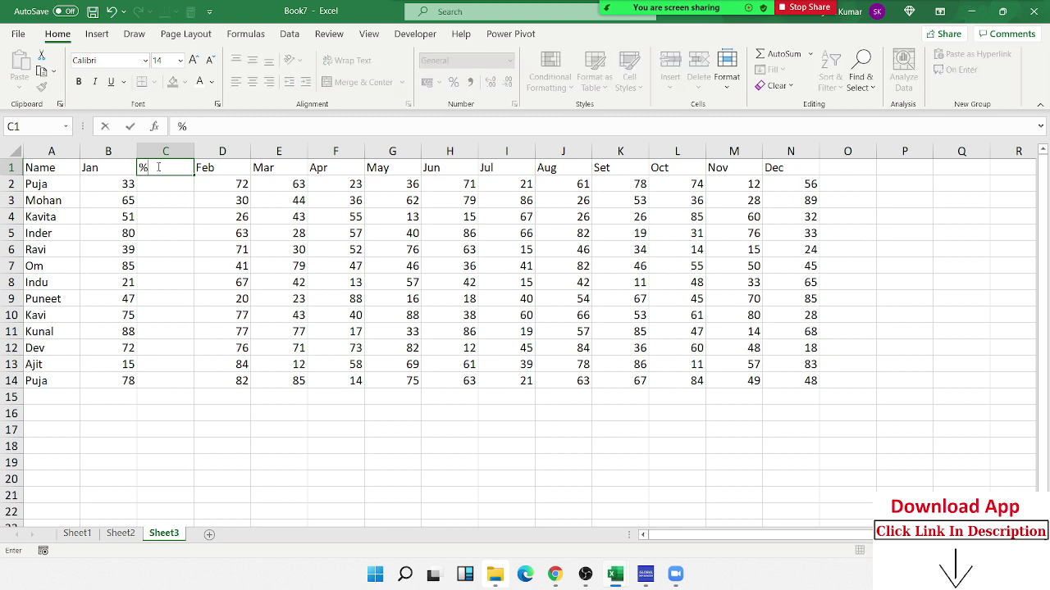
{"action": "key", "text": "Return"}
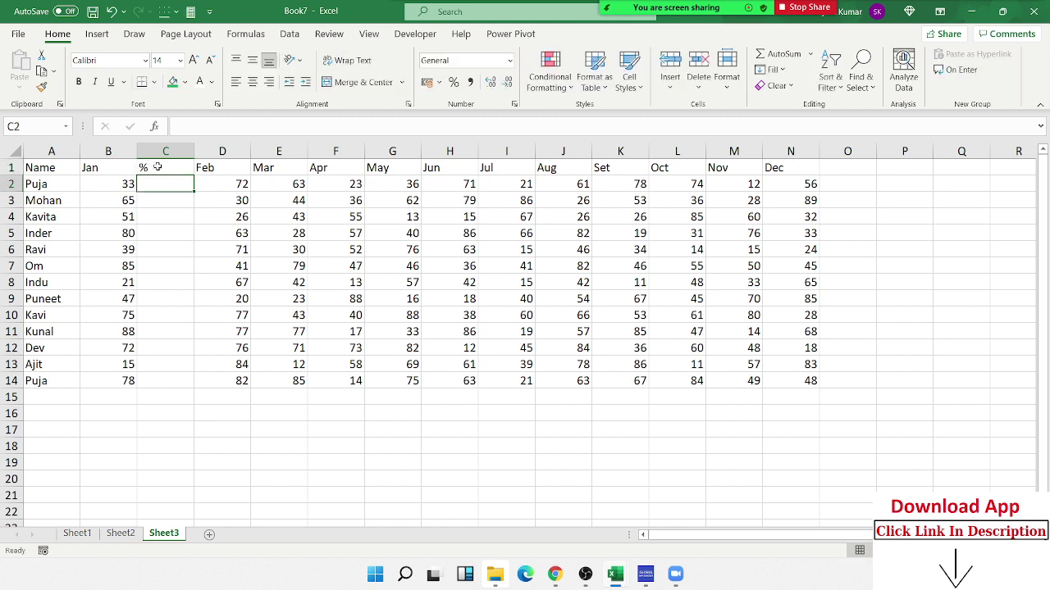
- Enter =B2/70 in C2, fill it down to row 14 and format it as percent, then undo these edits
{"action": "type", "text": "="}
{"action": "key", "text": "Left"}
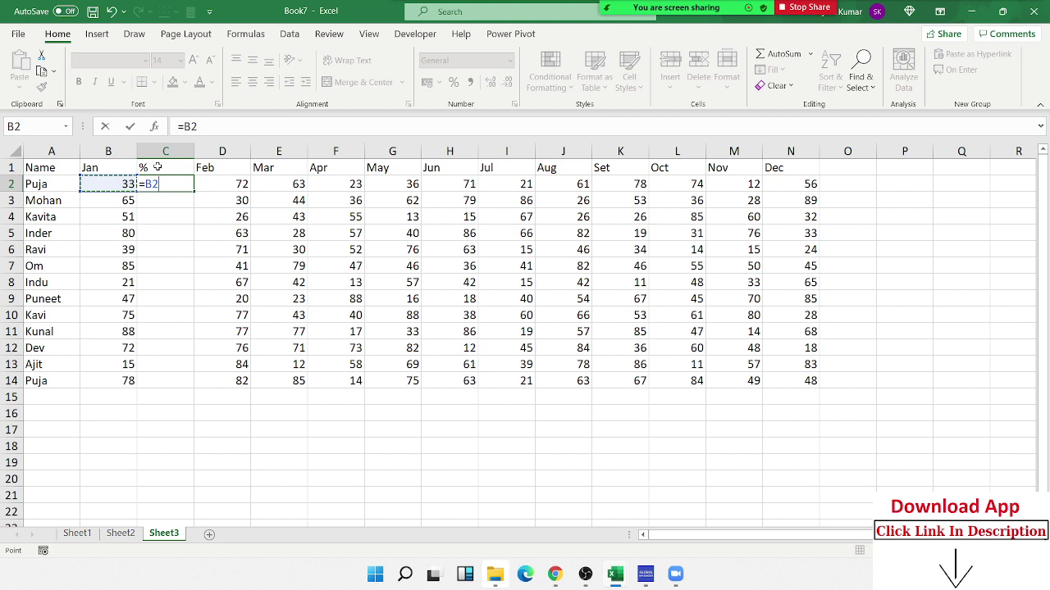
{"action": "type", "text": "/70"}
{"action": "key", "text": "Return"}
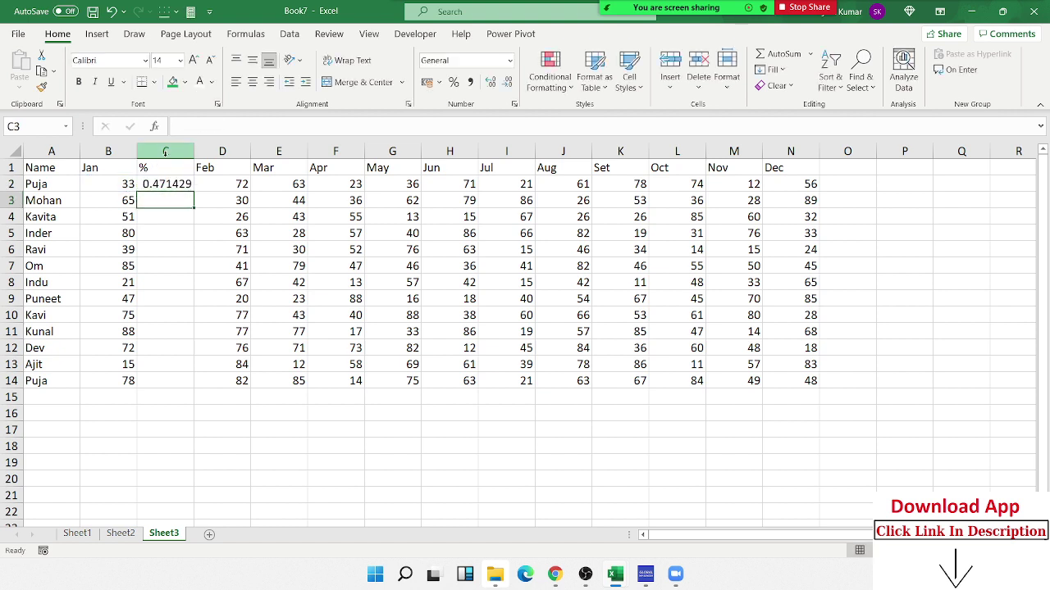
{"action": "left_click", "coordinate": [170, 184]}
{"action": "double_click", "coordinate": [196, 190]}
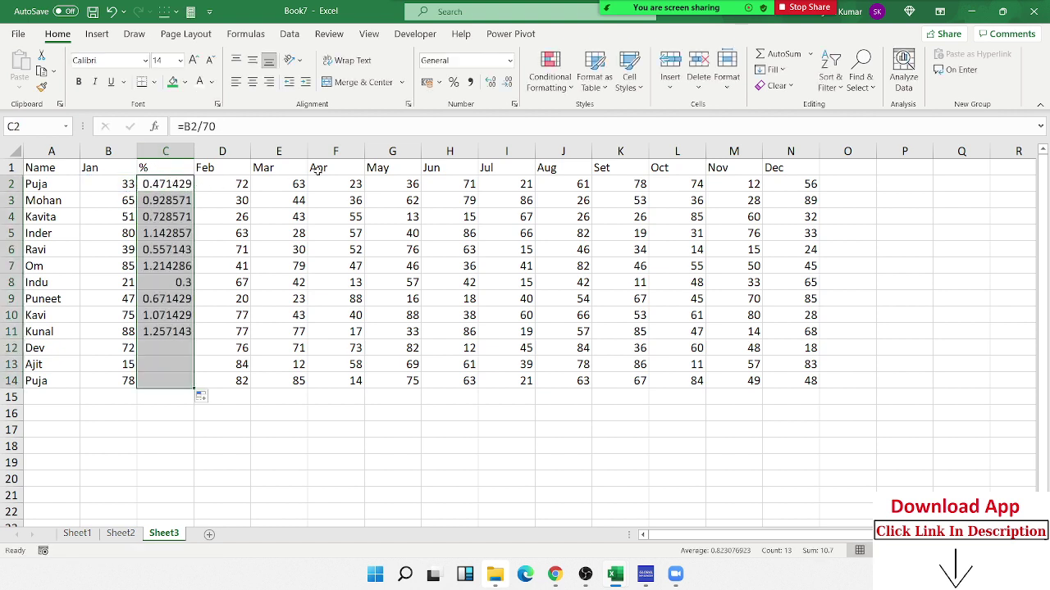
{"action": "left_click", "coordinate": [453, 82]}
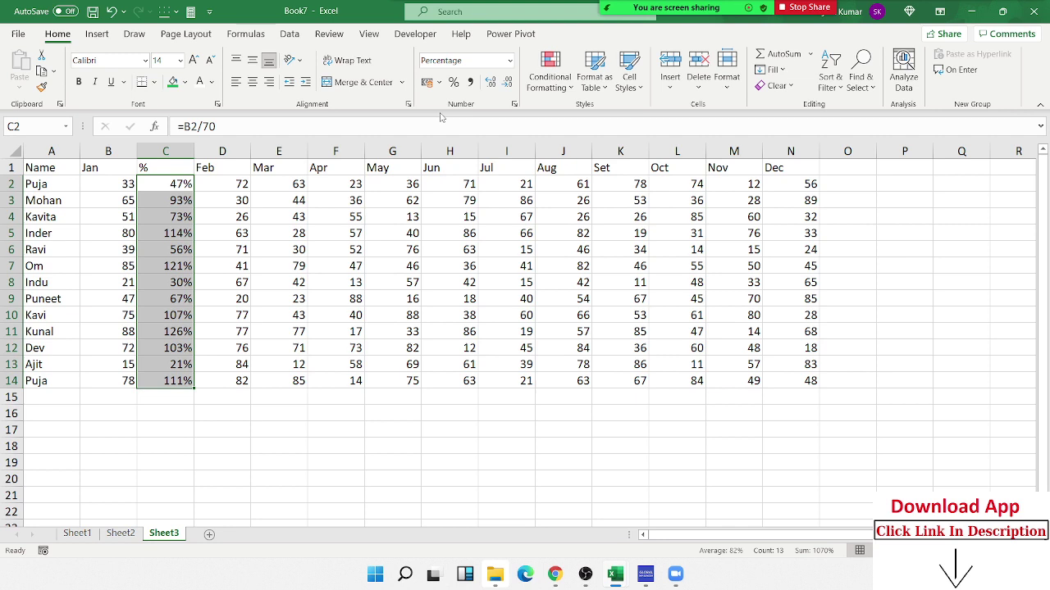
{"action": "key", "text": "ctrl+z"}
{"action": "key", "text": "ctrl+z"}
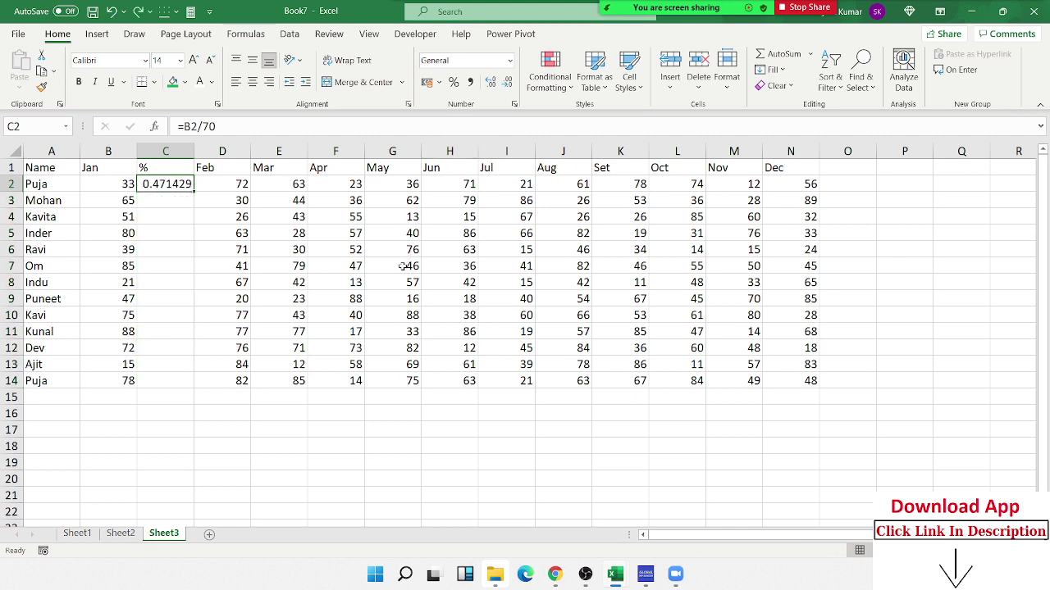
{"action": "key", "text": "ctrl+z"}
{"action": "key", "text": "ctrl+z"}
{"action": "key", "text": "ctrl+z"}
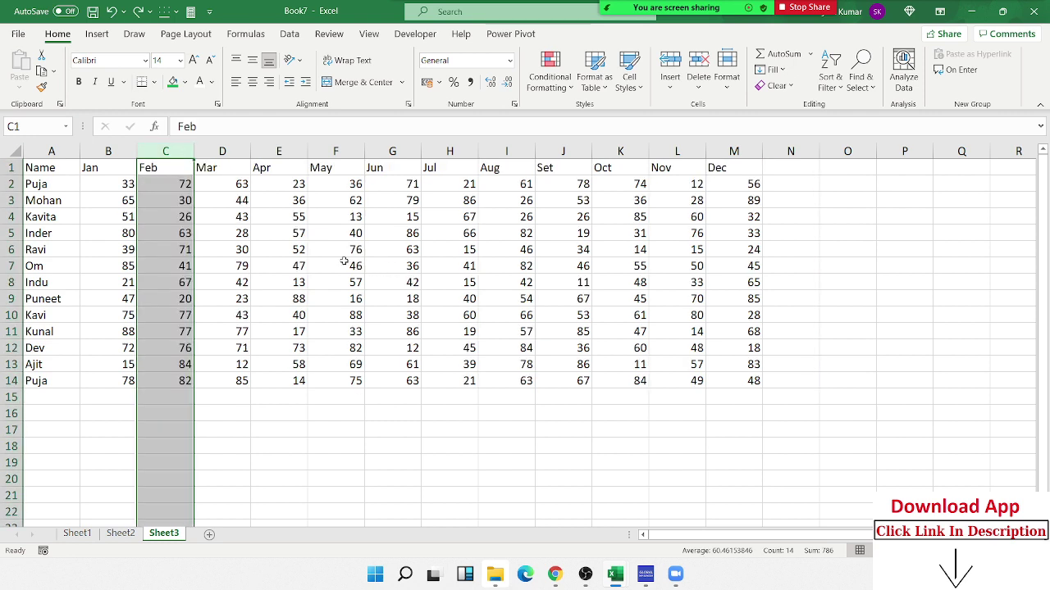
- Undo the trial % column and insert a blank row above the headers
{"action": "left_click", "coordinate": [339, 264]}
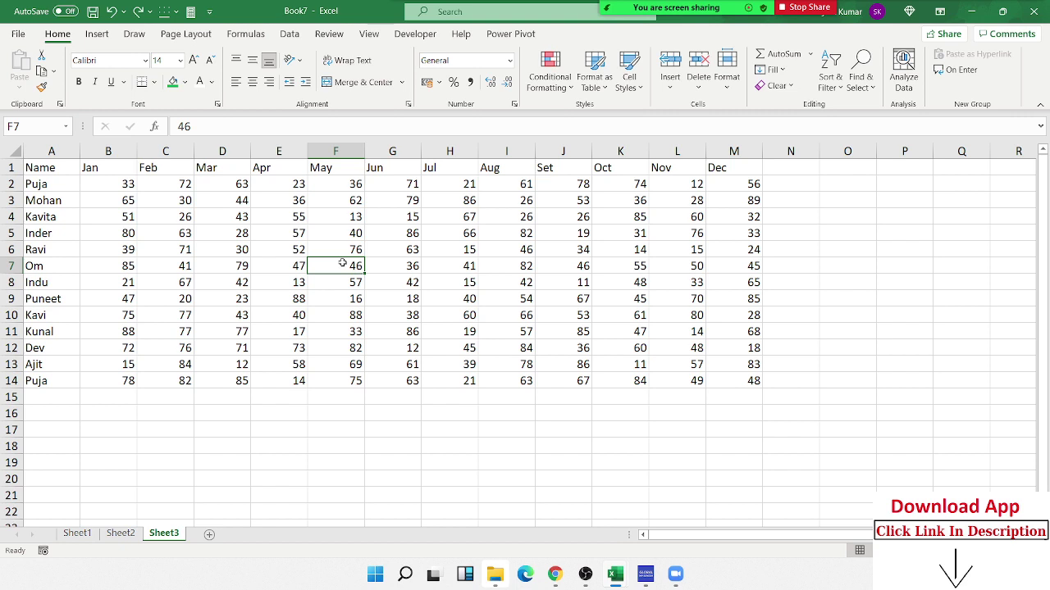
{"action": "left_click", "coordinate": [266, 215]}
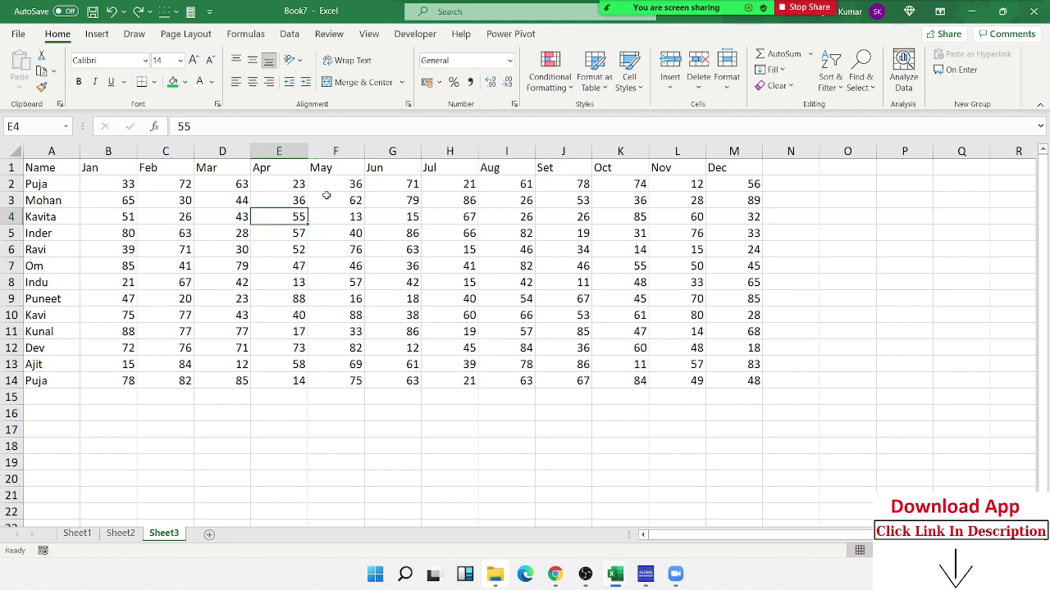
{"action": "left_click", "coordinate": [16, 166]}
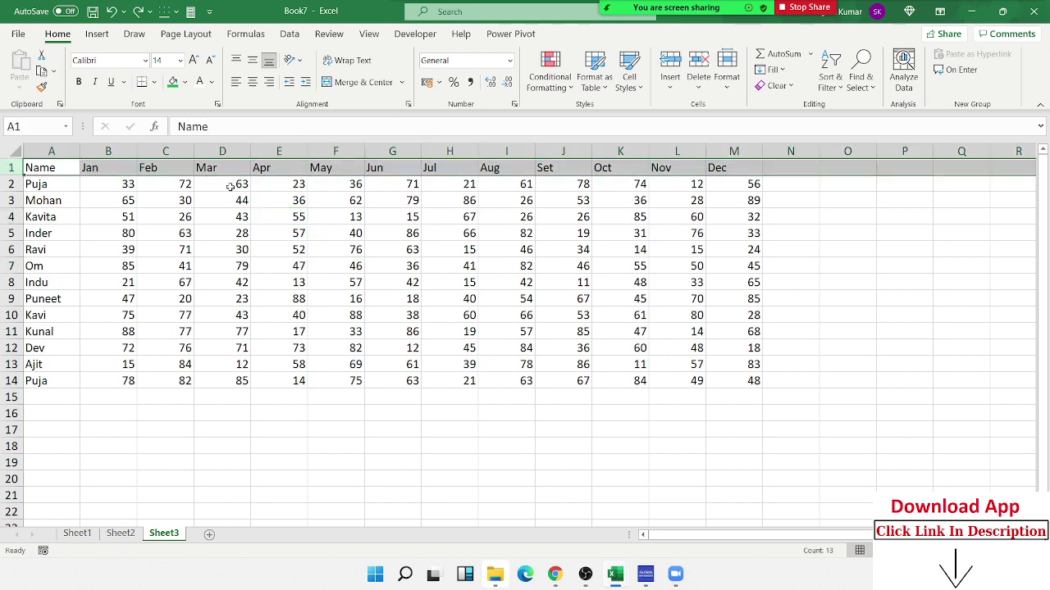
{"action": "key", "text": "ctrl+shift+plus"}
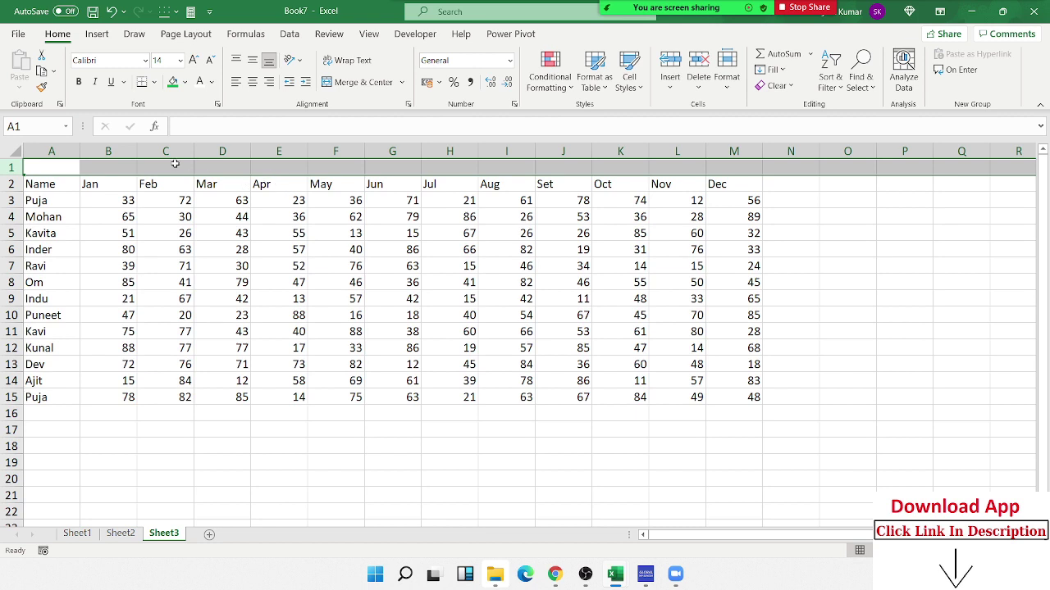
- Number the months 1 to 12 across B1:M1 with a fill series
{"action": "left_click", "coordinate": [105, 164]}
{"action": "type", "text": "1"}
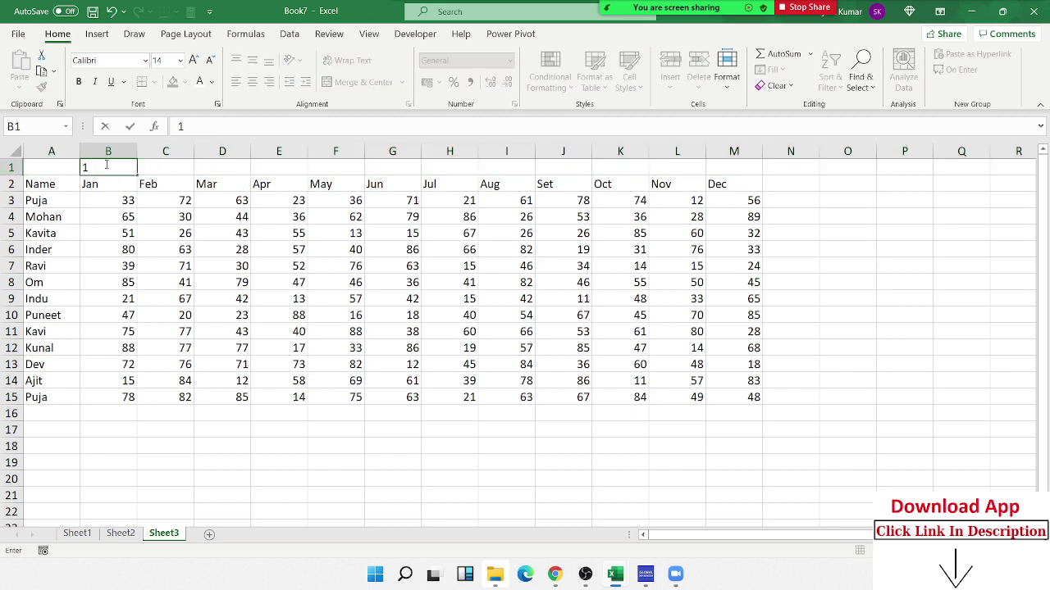
{"action": "key", "text": "Tab"}
{"action": "type", "text": "2"}
{"action": "key", "text": "Tab"}
{"action": "left_click_drag", "start_coordinate": [115, 166], "coordinate": [164, 167]}
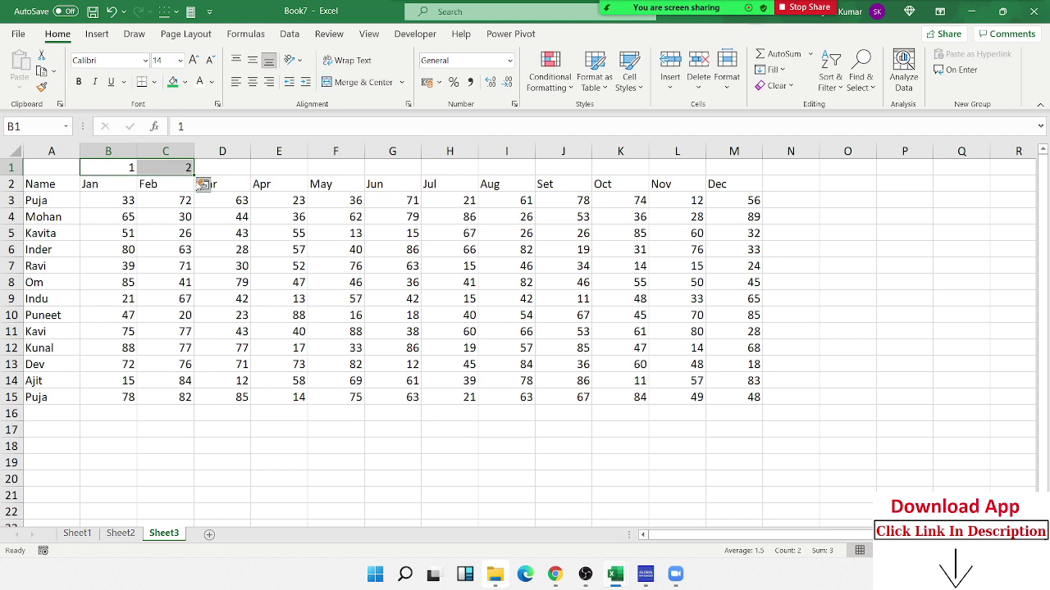
{"action": "left_click_drag", "start_coordinate": [195, 173], "coordinate": [714, 181]}
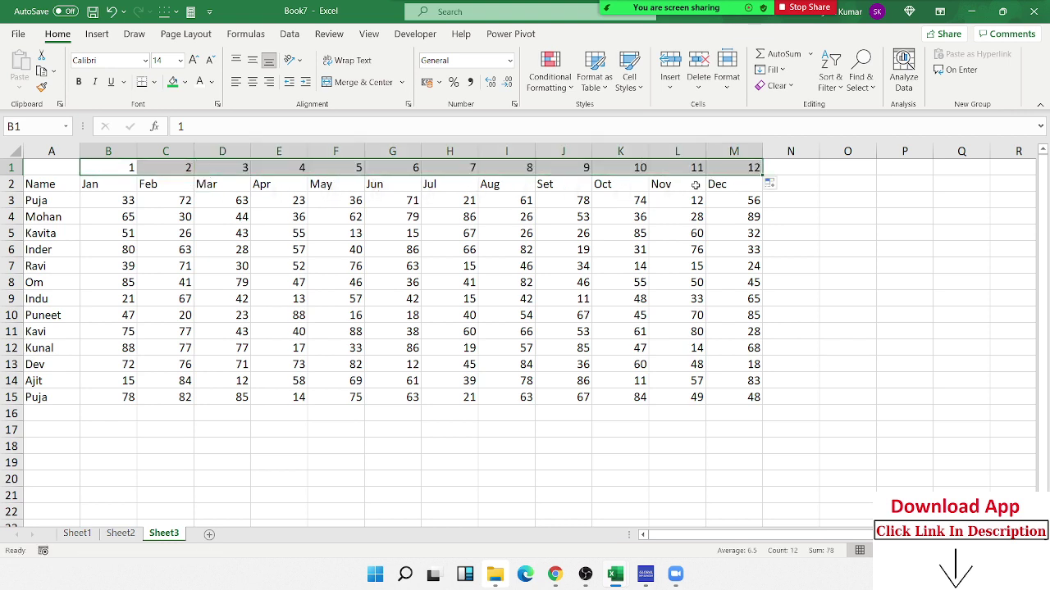
- Copy the numbers 1–12 to start again at N1
{"action": "key", "text": "ctrl+c"}
{"action": "left_click", "coordinate": [792, 174]}
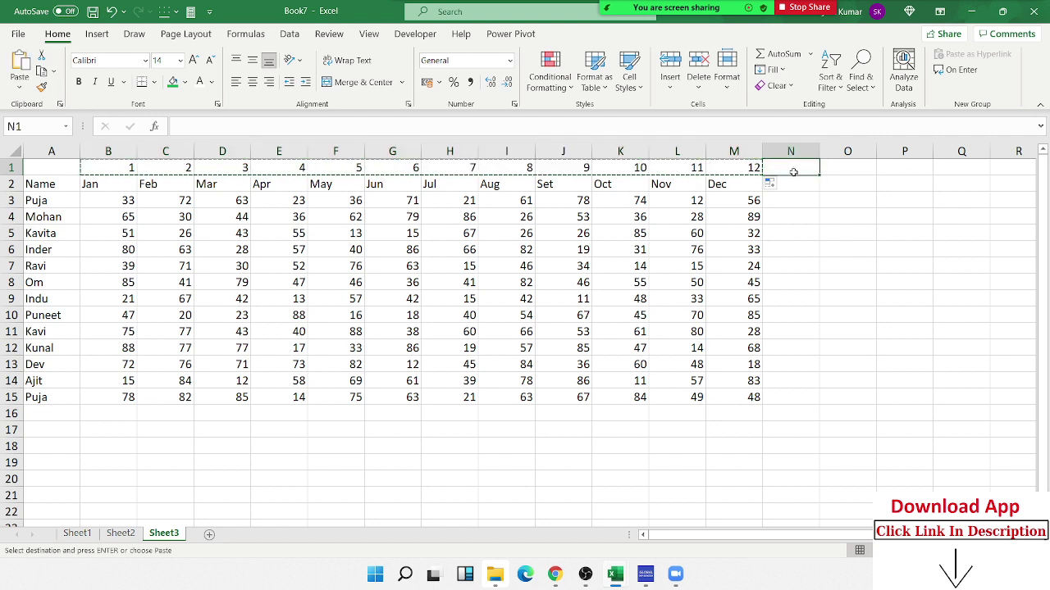
{"action": "key", "text": "ctrl+v"}
{"action": "key", "text": "Escape"}
- Put a % header in N2 and fill it across to Y2
{"action": "left_click", "coordinate": [793, 183]}
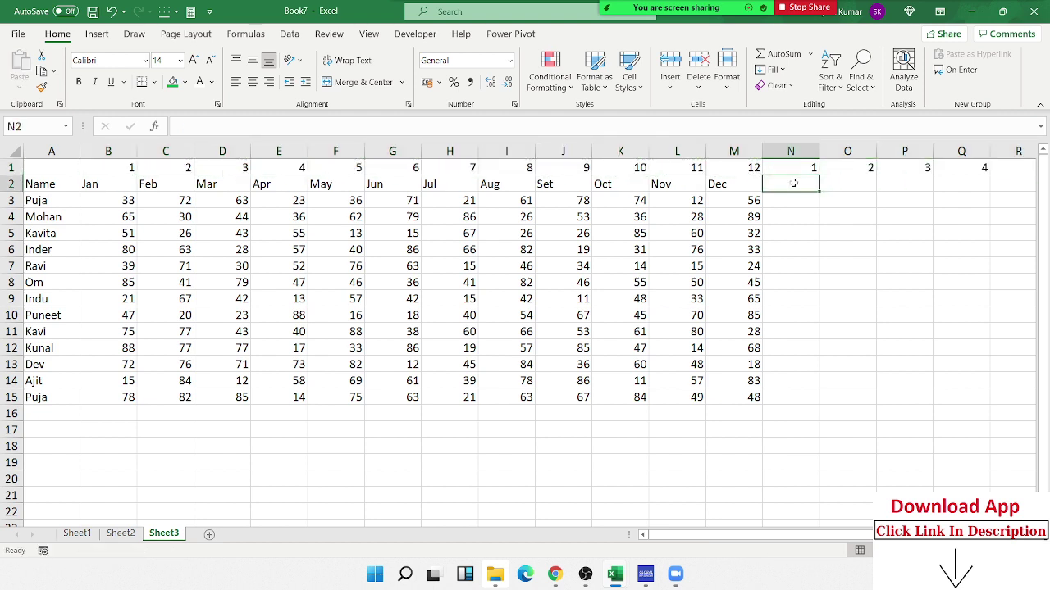
{"action": "type", "text": "%"}
{"action": "key", "text": "Up"}
{"action": "key", "text": "ctrl+Right"}
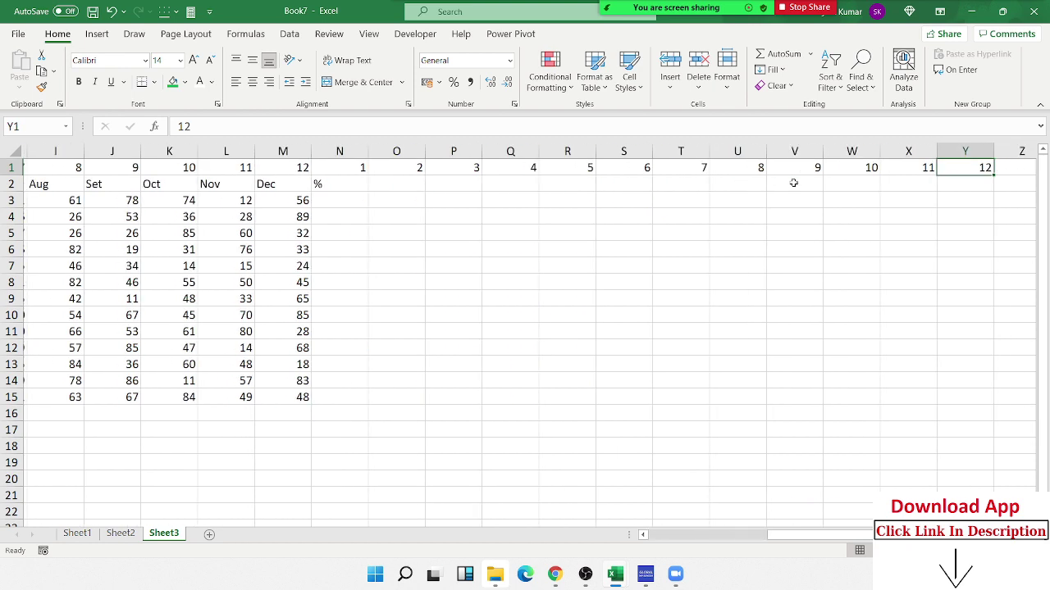
{"action": "key", "text": "Down"}
{"action": "key", "text": "ctrl+shift+Left"}
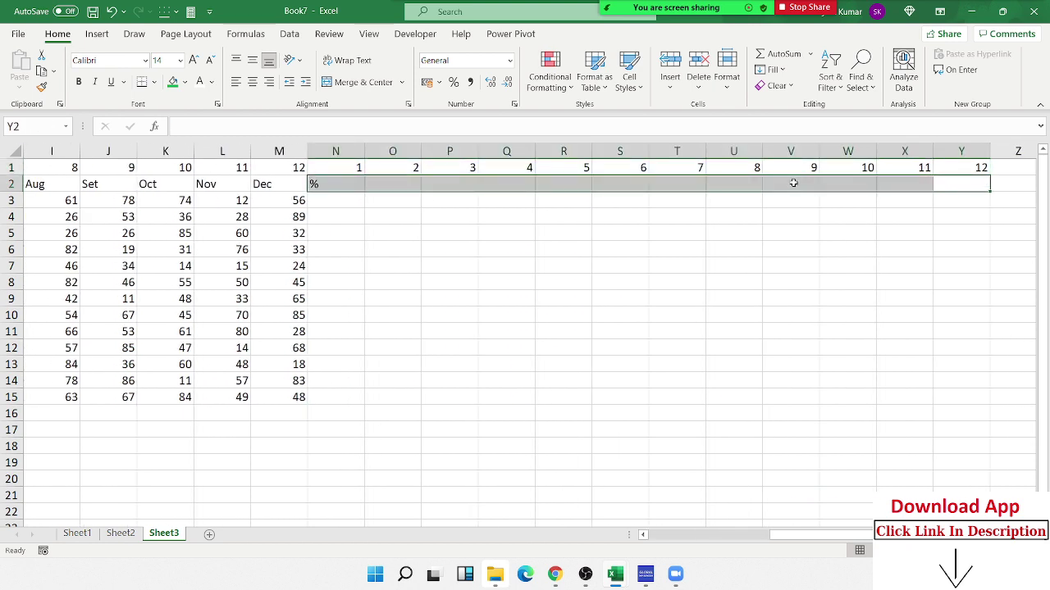
{"action": "key", "text": "ctrl+r"}
- Select the whole table from row 1 through the last column and data row
{"action": "key", "text": "Home"}
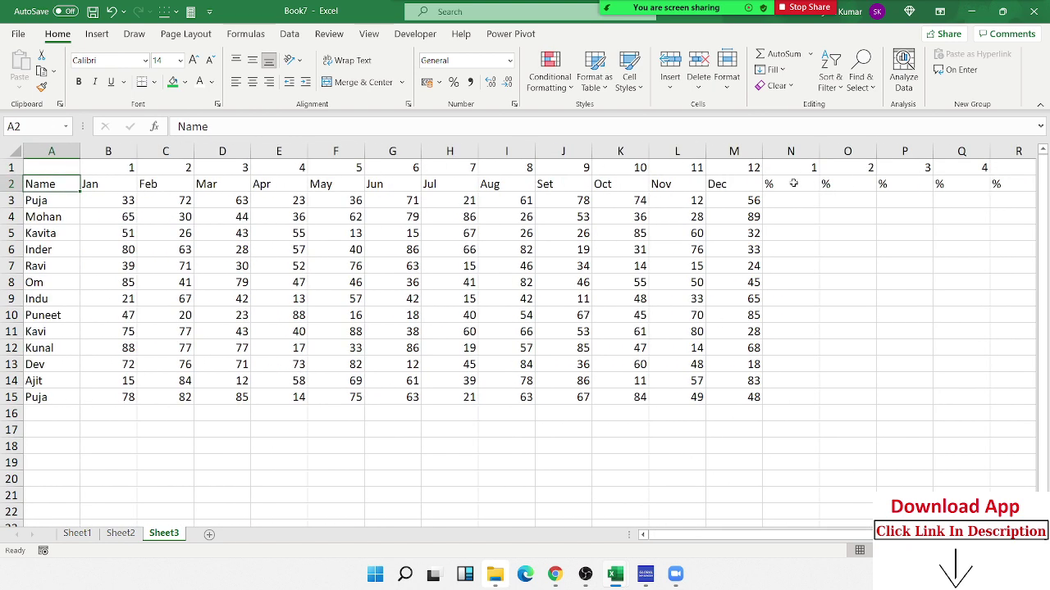
{"action": "key", "text": "Up"}
{"action": "key", "text": "Right"}
{"action": "key", "text": "ctrl+shift+Right"}
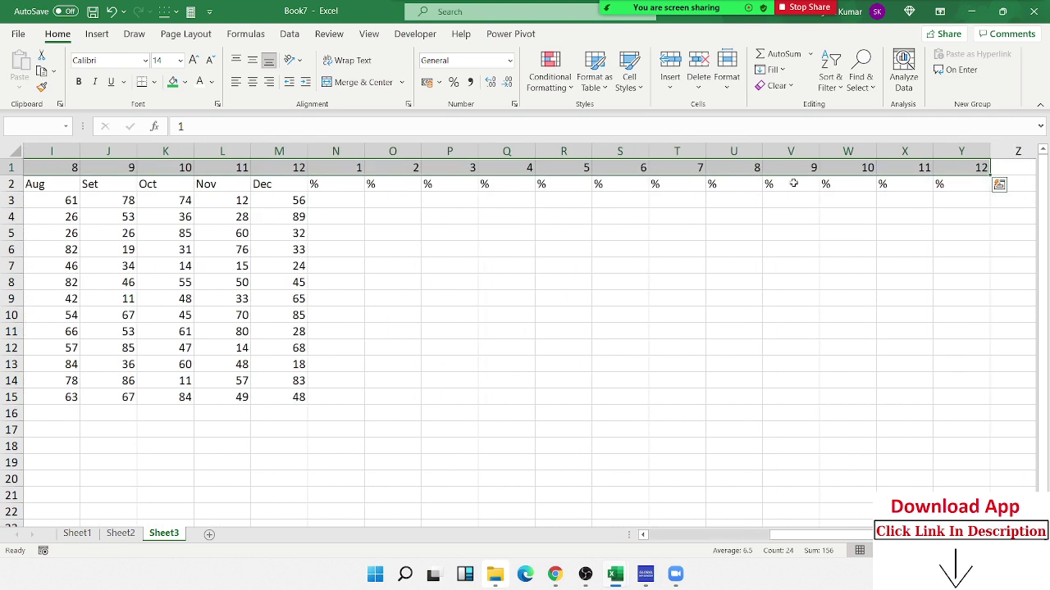
{"action": "key", "text": "shift+Down"}
{"action": "key", "text": "shift+Down"}
{"action": "key", "text": "shift+Down"}
{"action": "key", "text": "shift+Down"}
{"action": "key", "text": "shift+Down"}
{"action": "key", "text": "shift+Down"}
{"action": "key", "text": "shift+Down"}
{"action": "key", "text": "shift+Down"}
{"action": "key", "text": "shift+Down"}
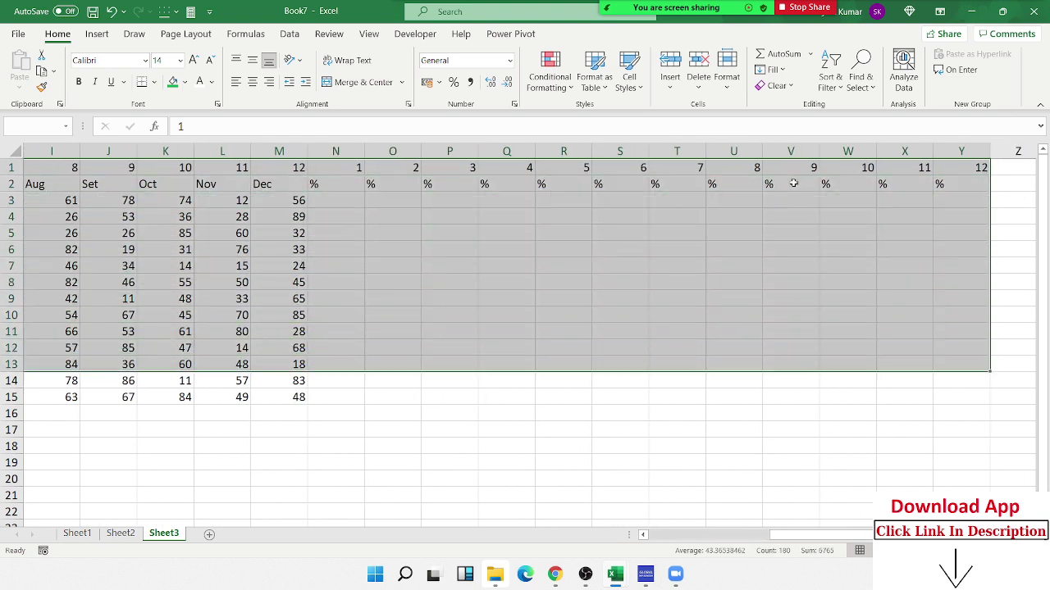
{"action": "key", "text": "shift+Down"}
{"action": "key", "text": "shift+Down"}
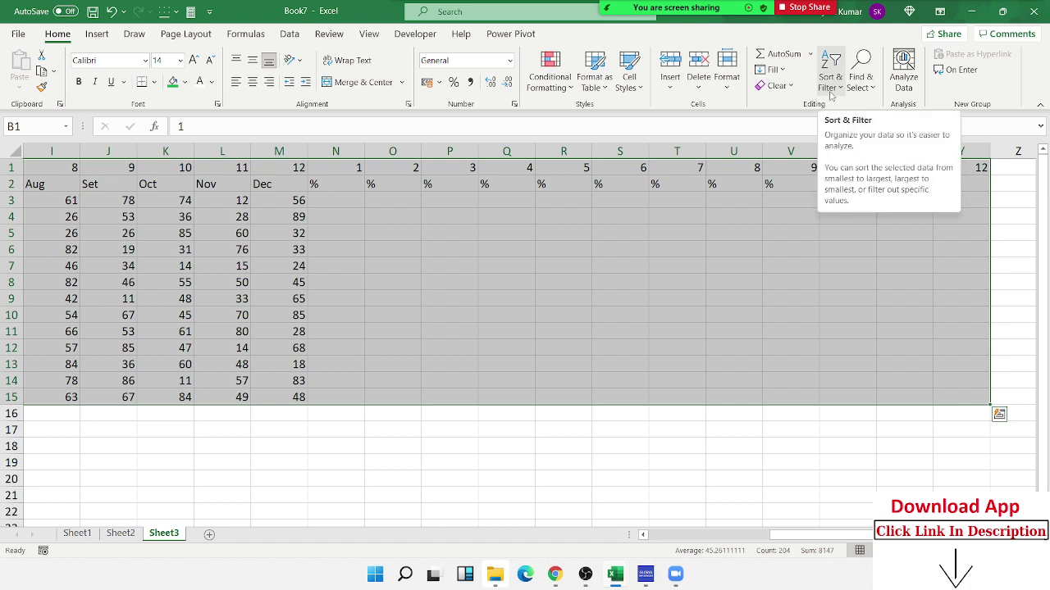
- In Custom Sort, choose left-to-right orientation and sort by Row 1, smallest to largest
{"action": "left_click", "coordinate": [861, 82]}
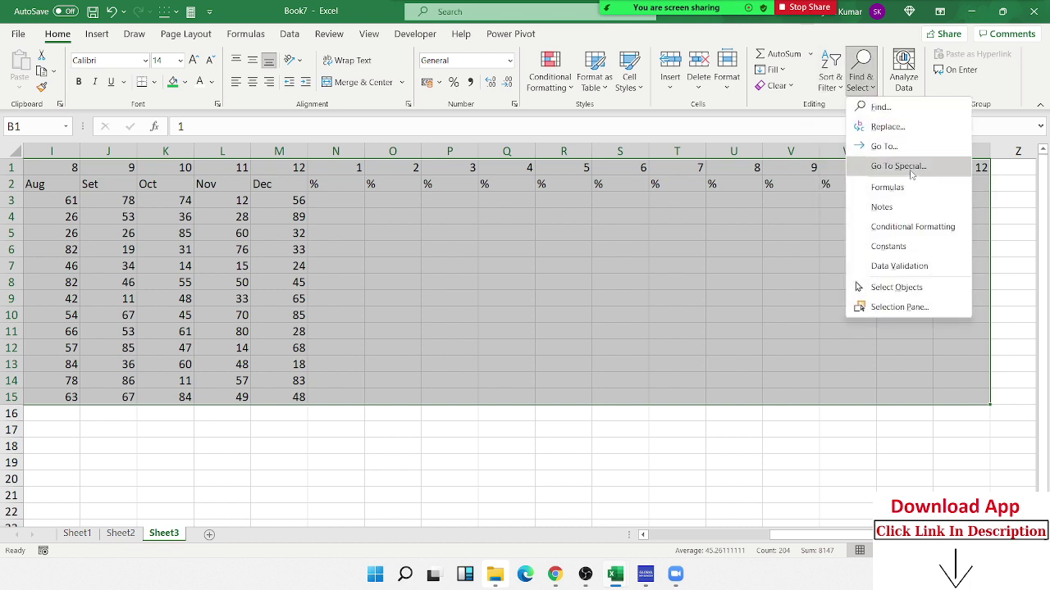
{"action": "left_click", "coordinate": [831, 81]}
{"action": "left_click", "coordinate": [872, 148]}
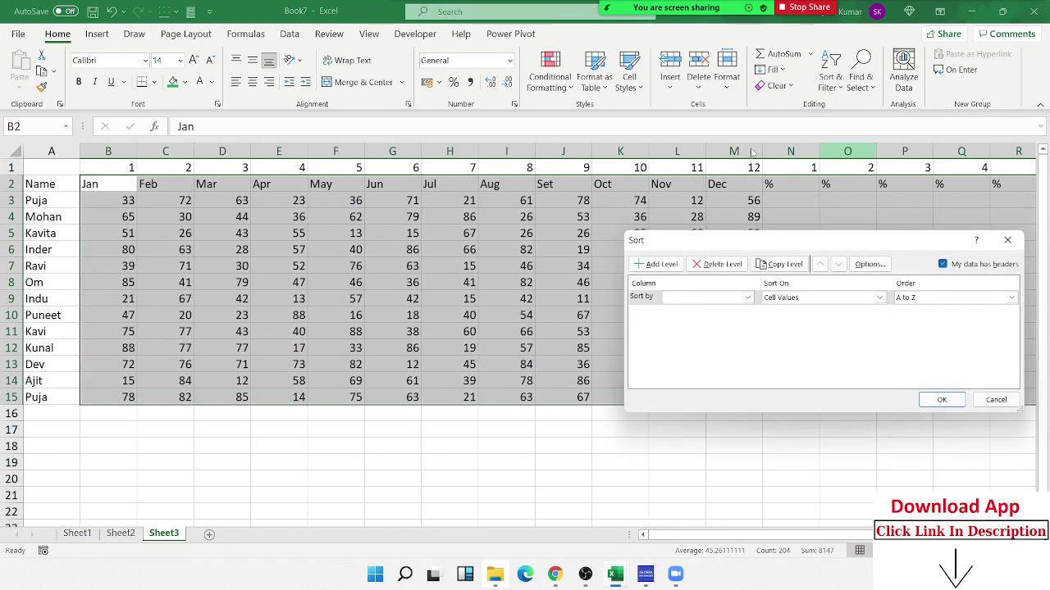
{"action": "left_click", "coordinate": [863, 266]}
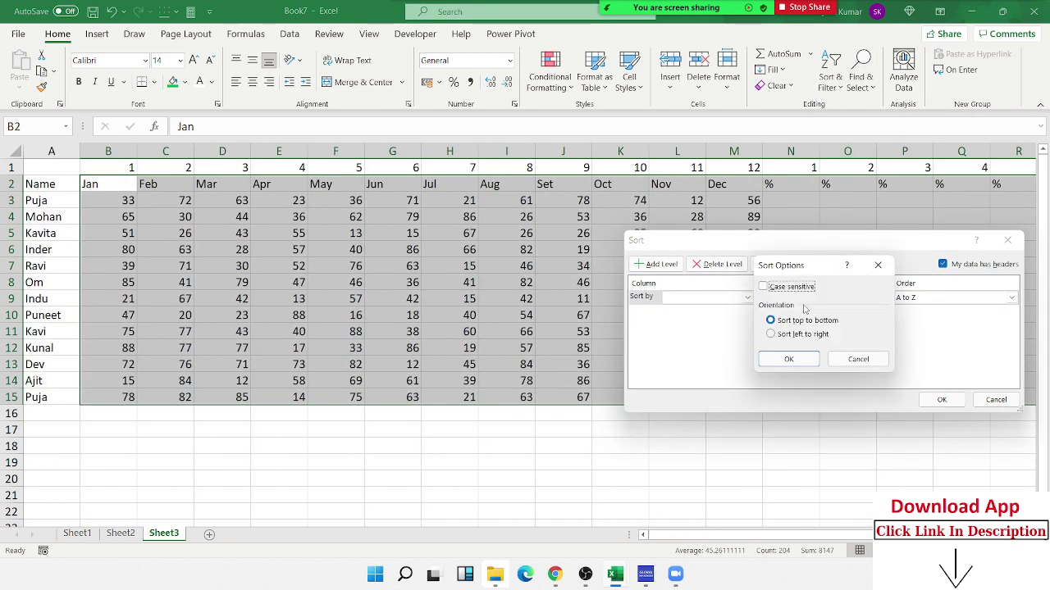
{"action": "left_click", "coordinate": [792, 335]}
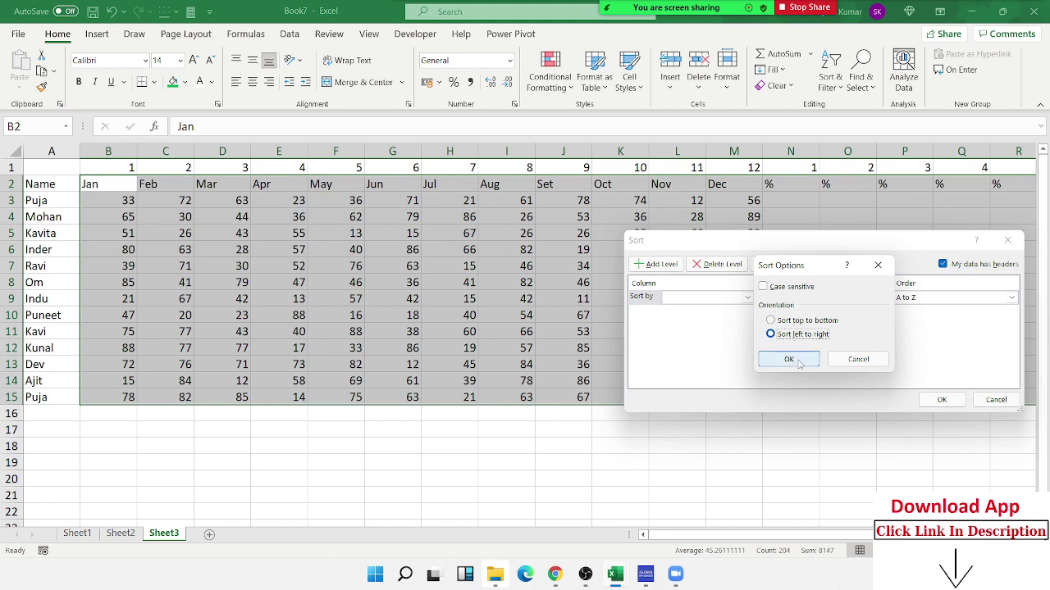
{"action": "left_click", "coordinate": [789, 359]}
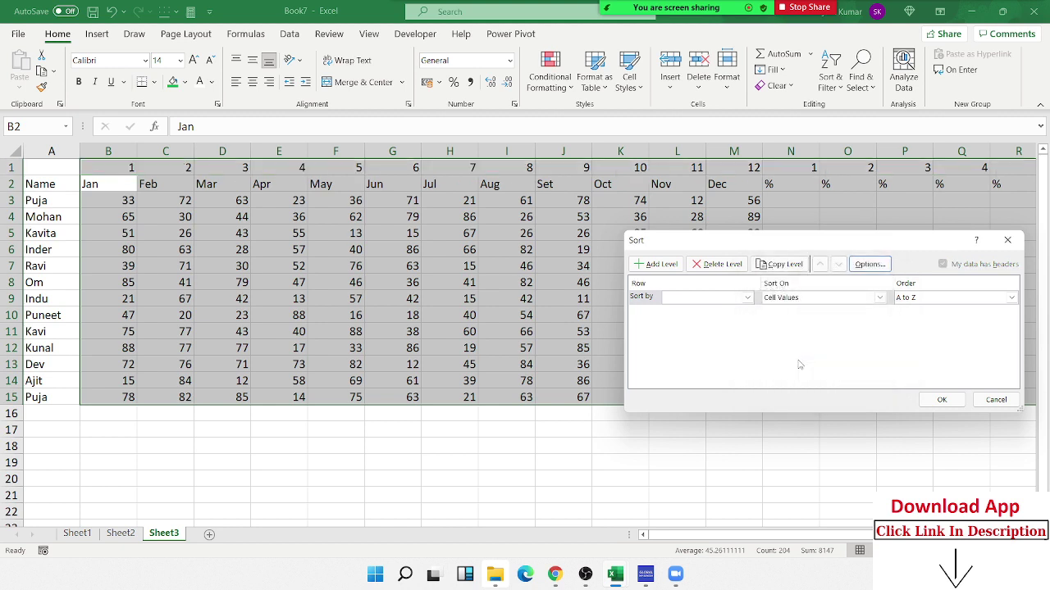
{"action": "left_click", "coordinate": [681, 298]}
{"action": "left_click", "coordinate": [676, 310]}
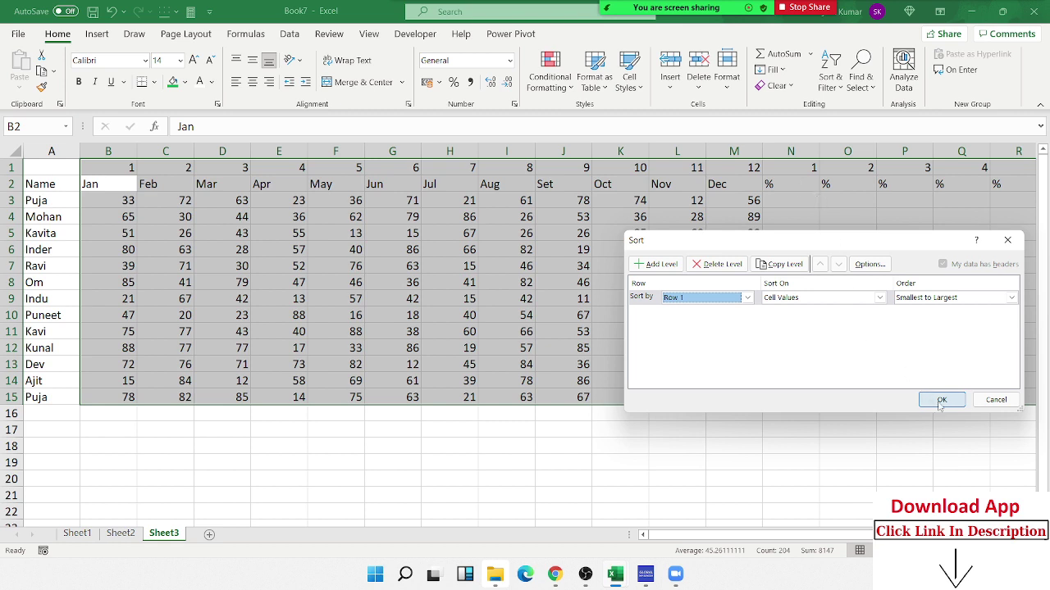
- Apply the left-to-right sort so each month is followed by its % column
{"action": "left_click", "coordinate": [939, 400]}
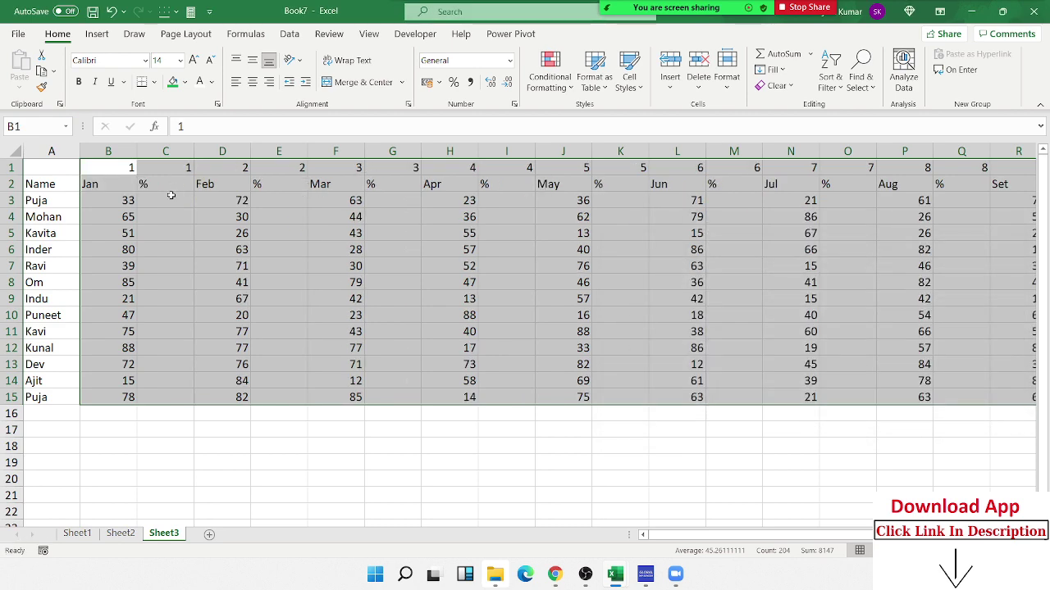
{"action": "left_click", "coordinate": [170, 199]}
{"action": "left_click", "coordinate": [313, 198]}
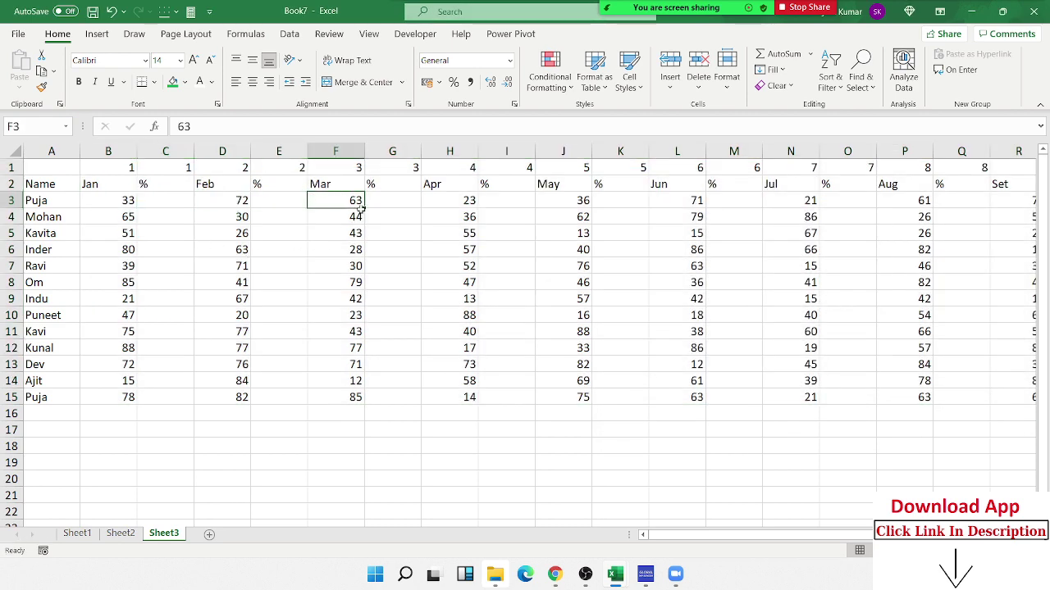
{"action": "left_click", "coordinate": [305, 200]}
{"action": "left_click", "coordinate": [418, 204]}
- Delete the helper number row 1
{"action": "left_click", "coordinate": [10, 166]}
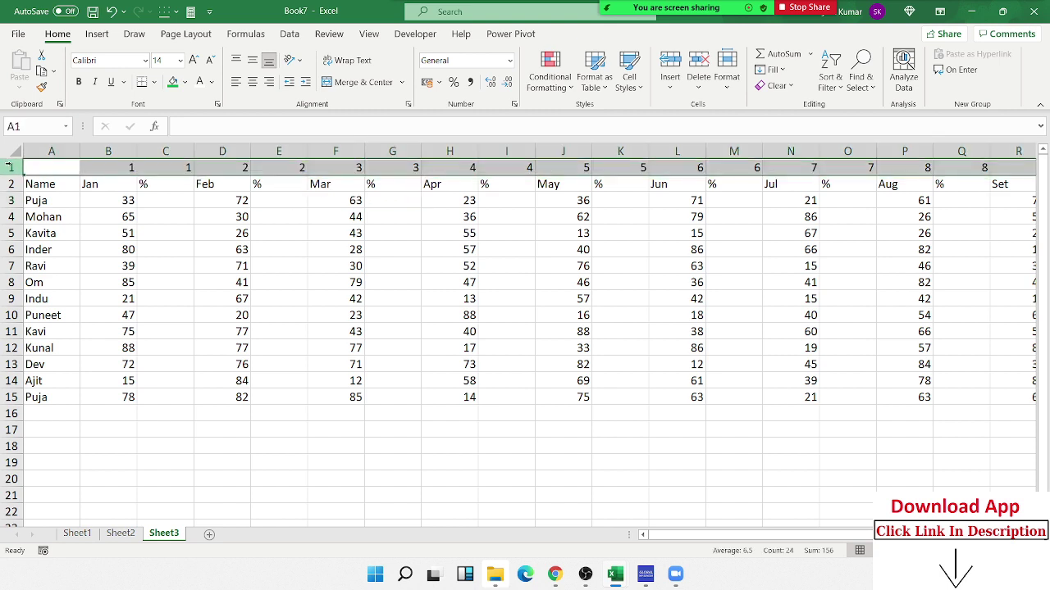
{"action": "key", "text": "ctrl+minus"}
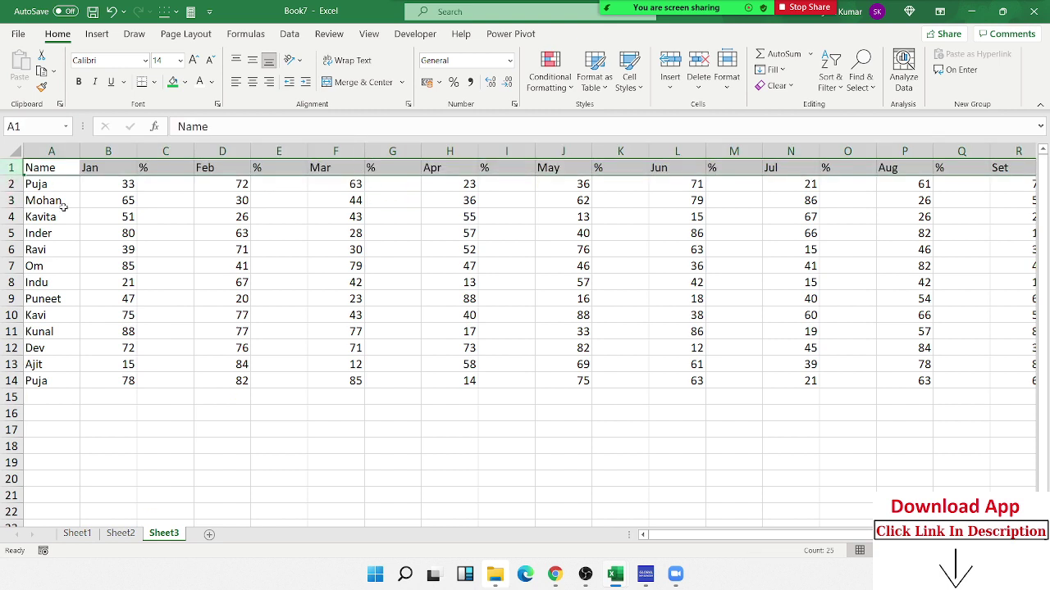
{"action": "left_click", "coordinate": [123, 200]}
{"action": "left_click", "coordinate": [110, 182]}
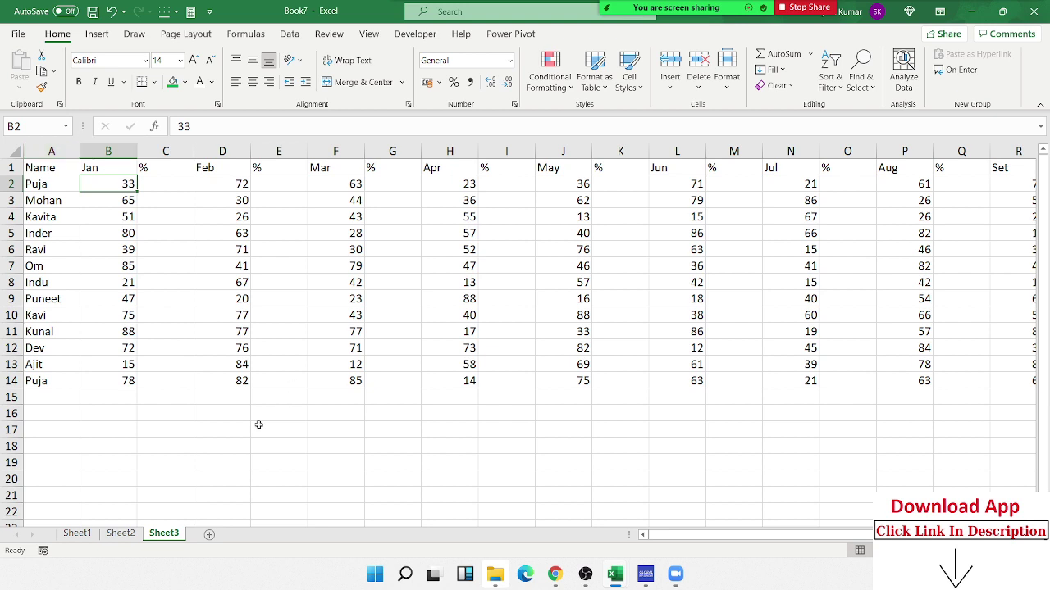
- Select B2:Y14, from Jan's first value to Dec's % column at row 14
{"action": "scroll", "coordinate": [671, 469], "scroll_direction": "right", "scroll_amount": 6}
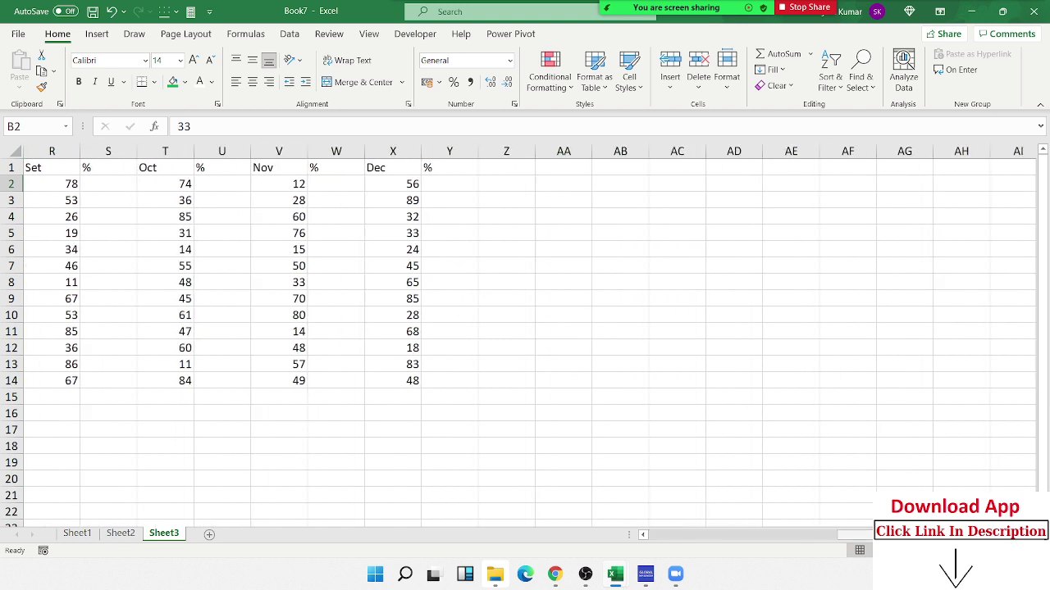
{"action": "left_click", "coordinate": [448, 381], "text": "shift"}
{"action": "scroll", "coordinate": [657, 522], "scroll_direction": "left", "scroll_amount": 5}
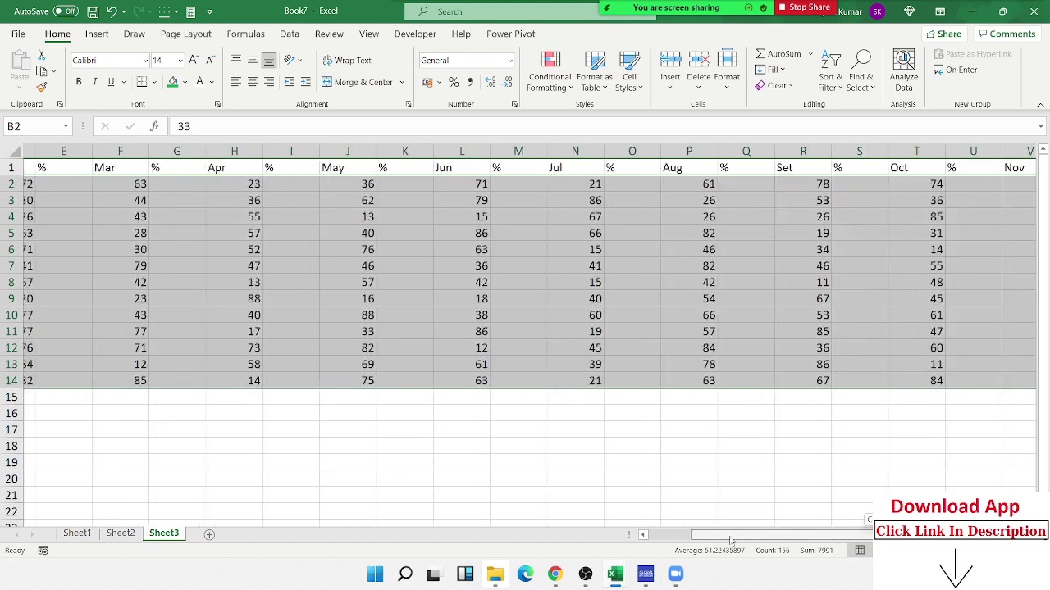
{"action": "scroll", "coordinate": [656, 522], "scroll_direction": "left", "scroll_amount": 5}
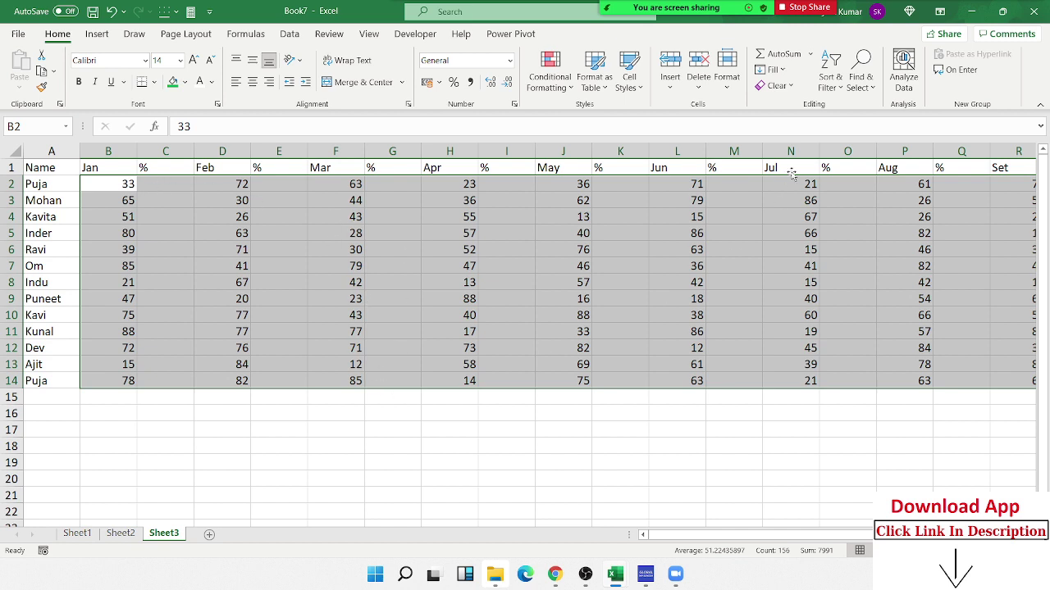
- Select only the blank % cells with Go To Special > Blanks and start the formula =B2
{"action": "left_click", "coordinate": [835, 82]}
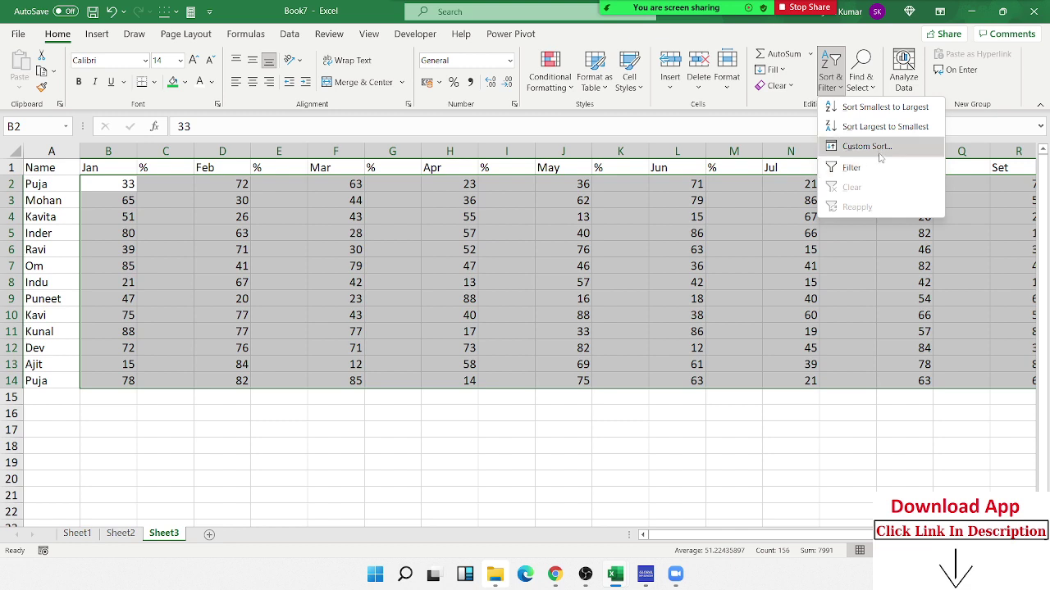
{"action": "left_click", "coordinate": [874, 82]}
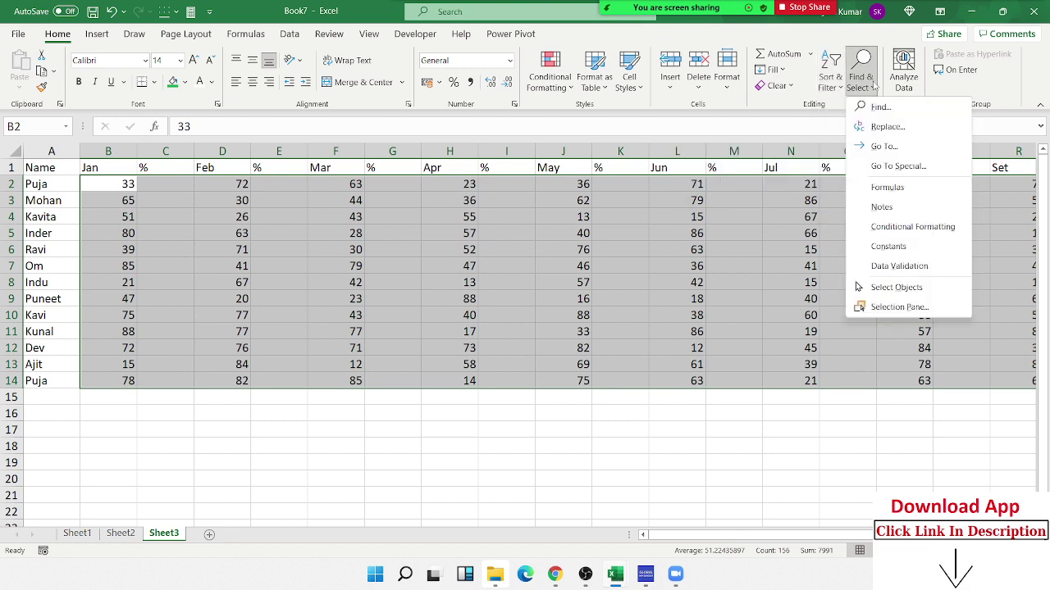
{"action": "left_click", "coordinate": [913, 169]}
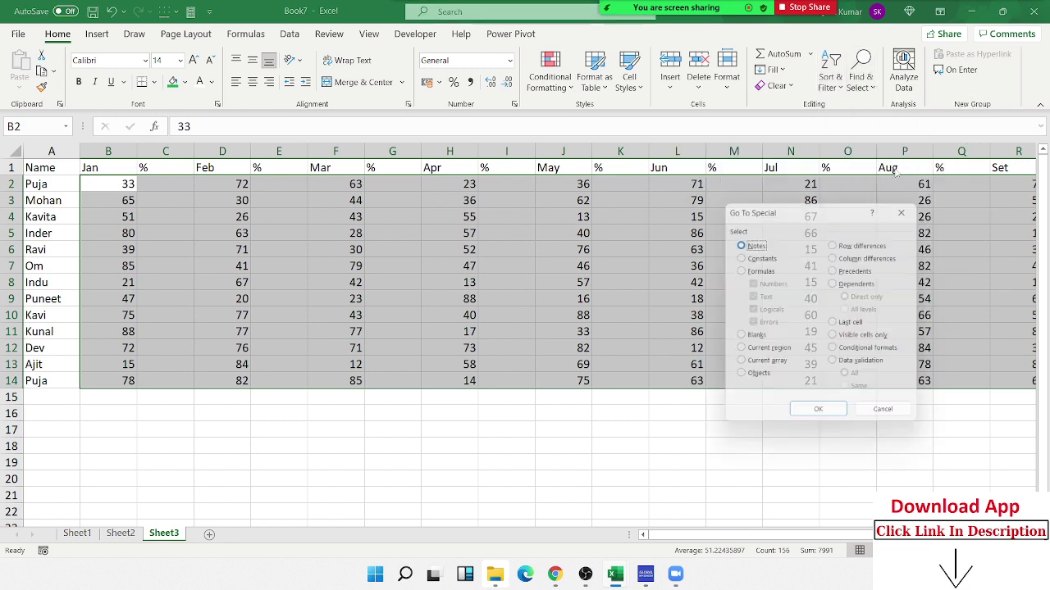
{"action": "left_click", "coordinate": [758, 343]}
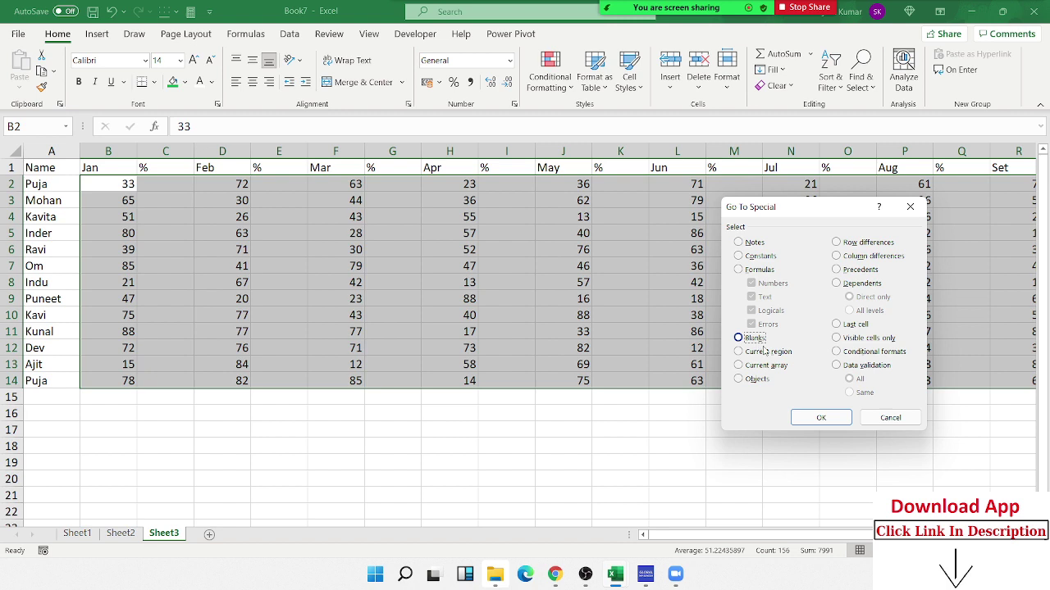
{"action": "left_click", "coordinate": [812, 418]}
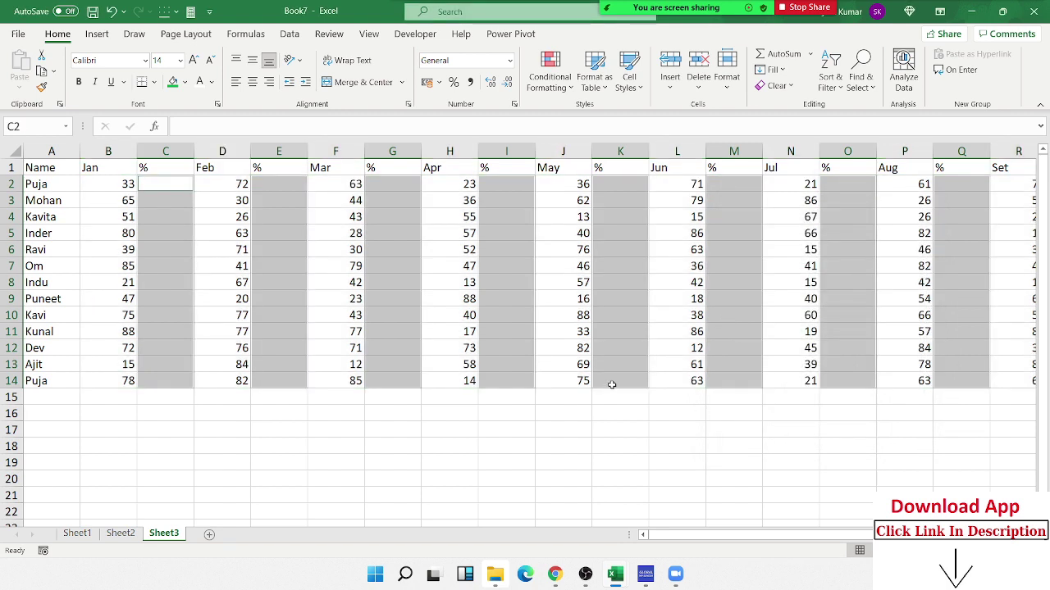
{"action": "type", "text": "="}
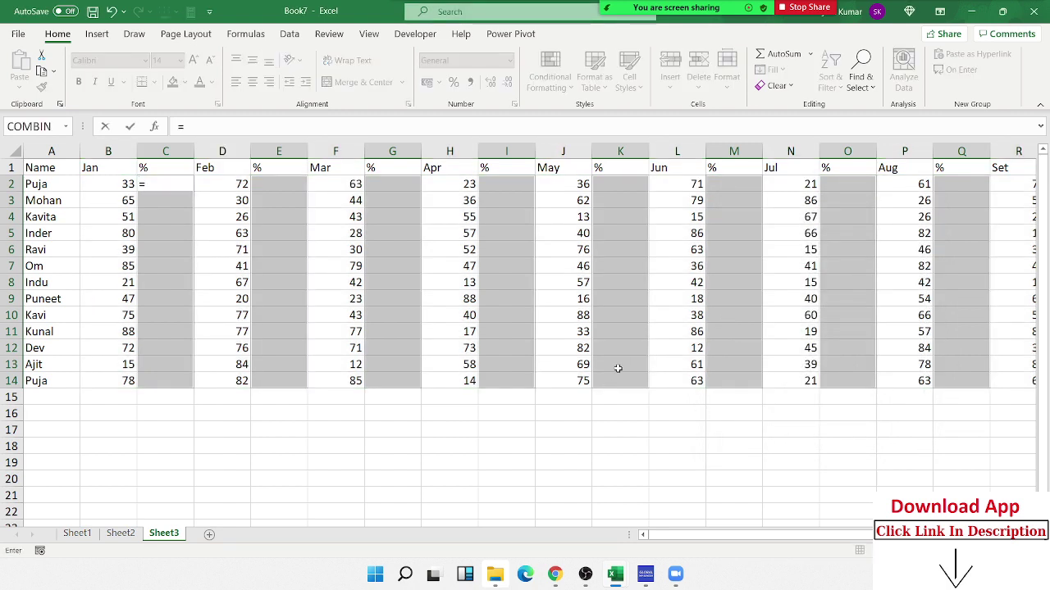
{"action": "key", "text": "Left"}
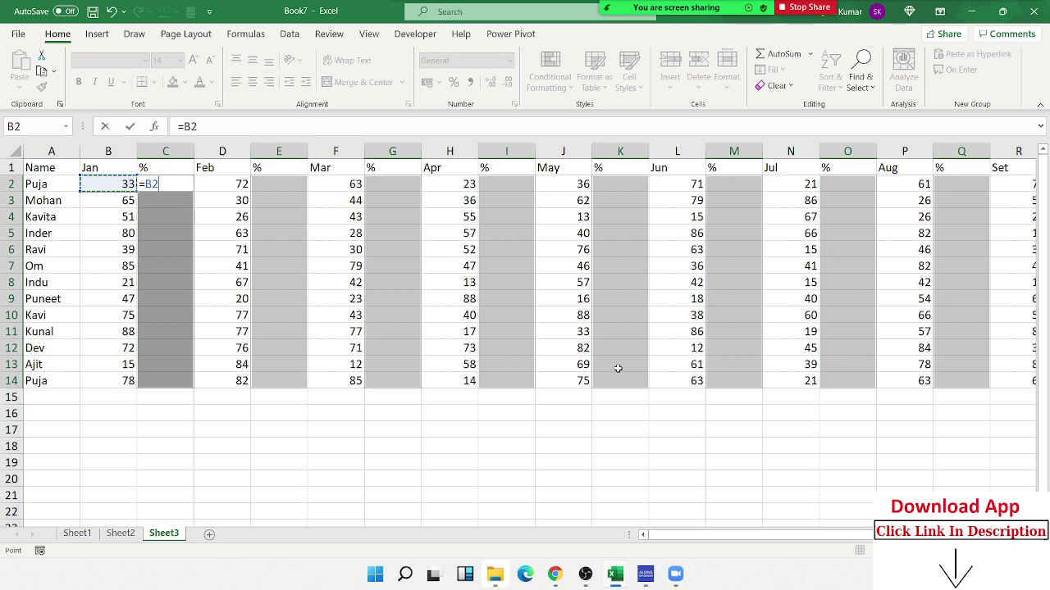
- Cancel the formula that accidentally began referencing cells on Sheet2
{"action": "left_click", "coordinate": [120, 533]}
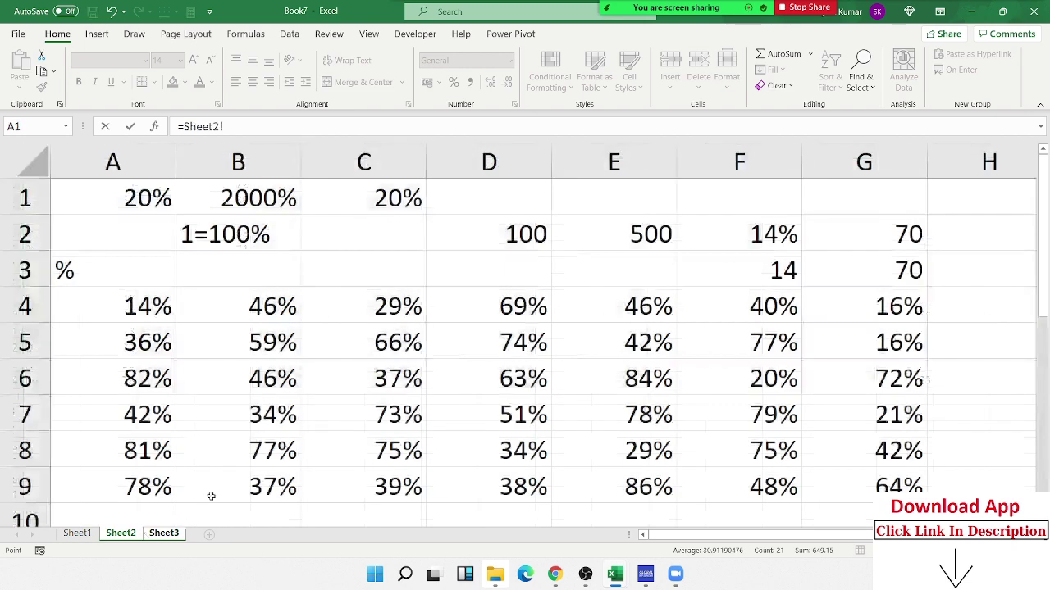
{"action": "scroll", "coordinate": [211, 496], "scroll_direction": "down", "scroll_amount": 6}
{"action": "left_click_drag", "start_coordinate": [238, 271], "coordinate": [534, 410]}
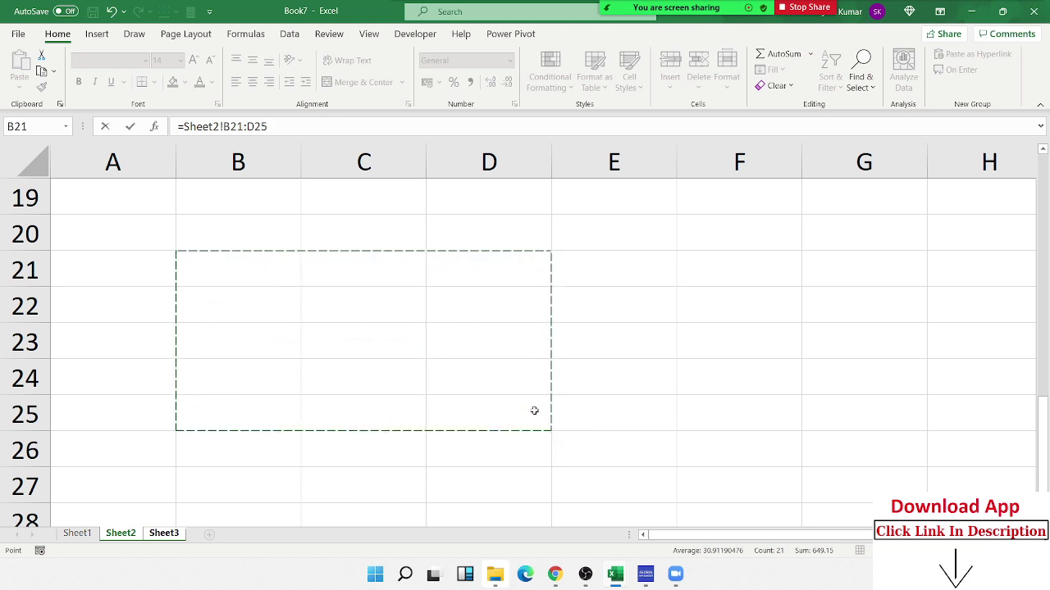
{"action": "key", "text": "Escape"}
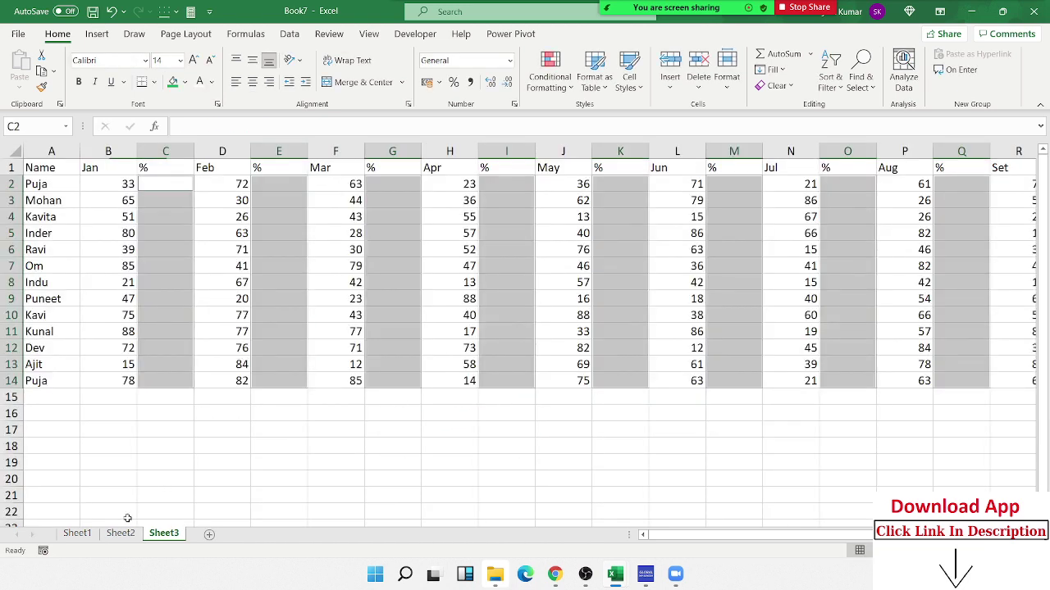
- On Sheet2, fill all of B22:D26 with 652 using Ctrl+Enter
{"action": "left_click", "coordinate": [121, 533]}
{"action": "left_click_drag", "start_coordinate": [206, 307], "coordinate": [555, 446]}
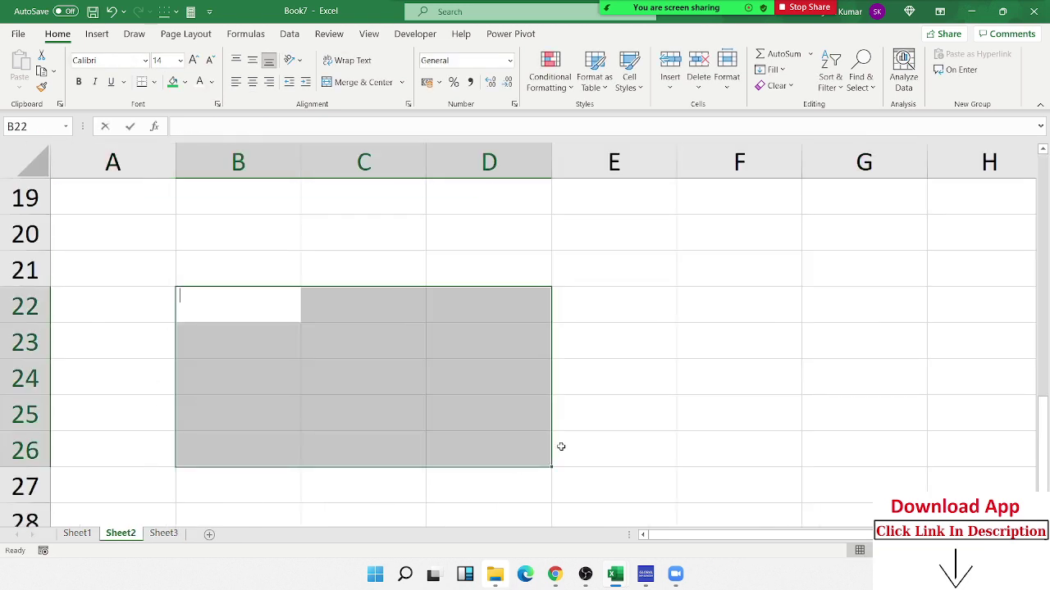
{"action": "type", "text": "25"}
{"action": "key", "text": "Return"}
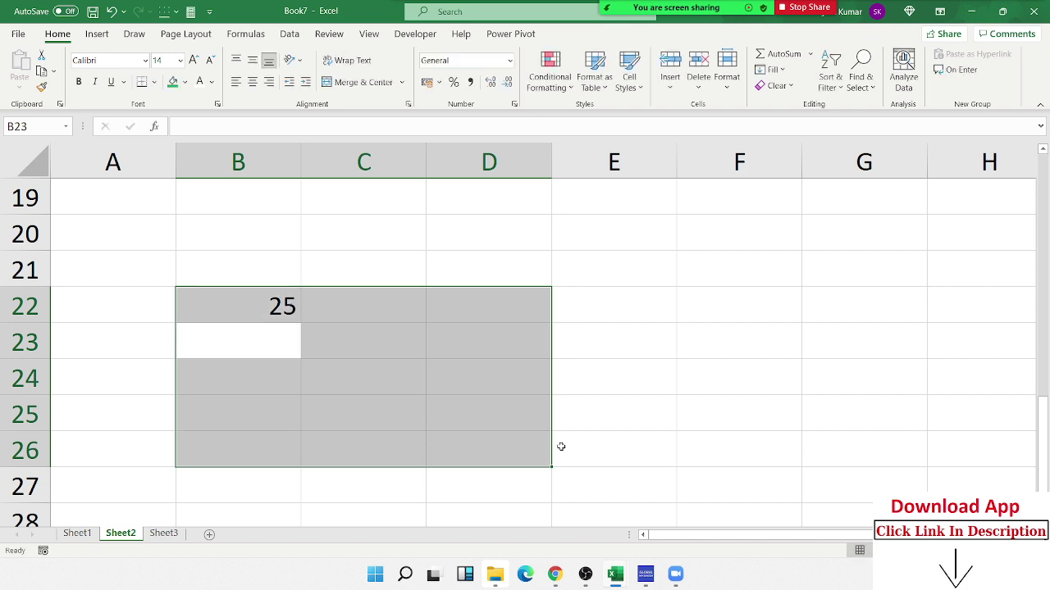
{"action": "type", "text": "652"}
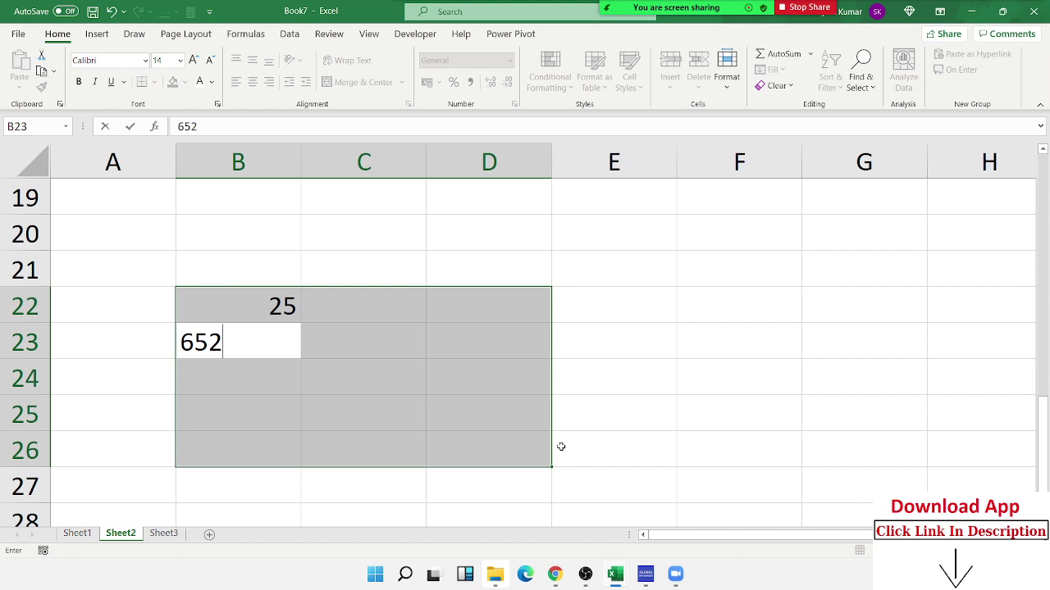
{"action": "key", "text": "ctrl+Return"}
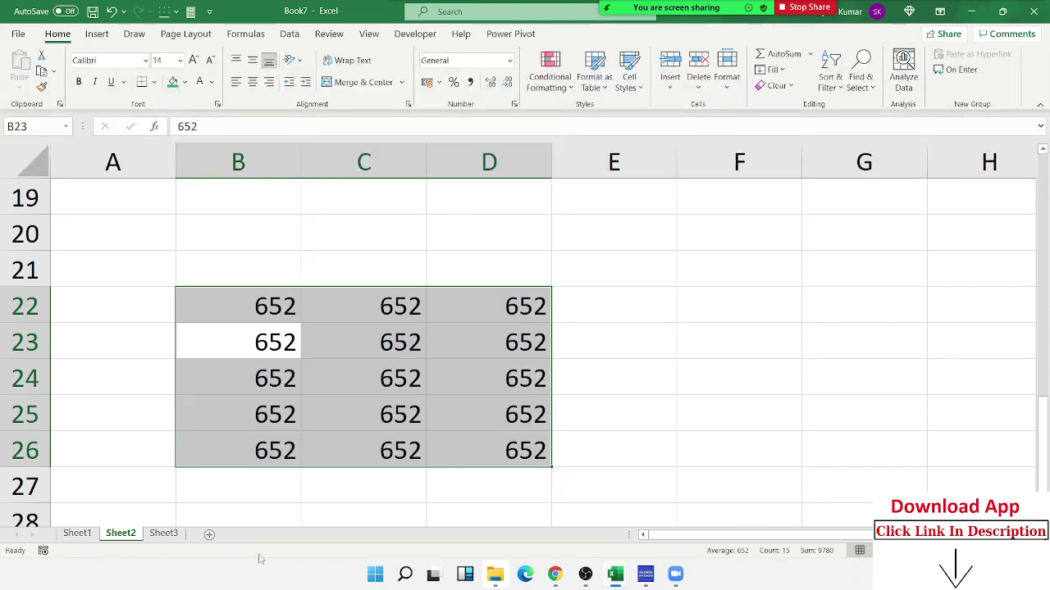
- On Sheet3, enter =B2/70 into every selected blank % cell at once
{"action": "left_click", "coordinate": [163, 534]}
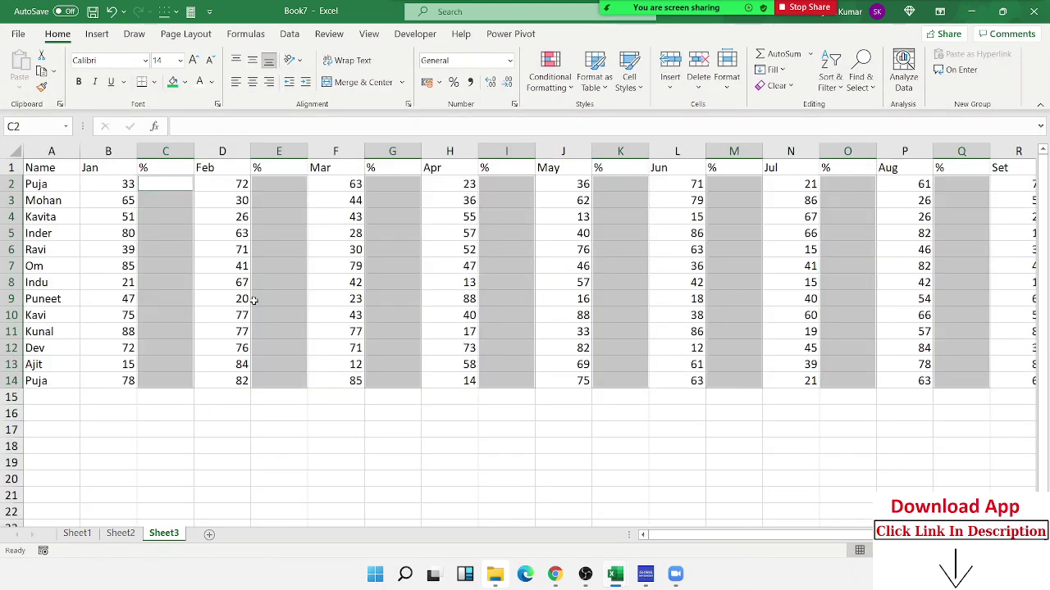
{"action": "type", "text": "="}
{"action": "key", "text": "Left"}
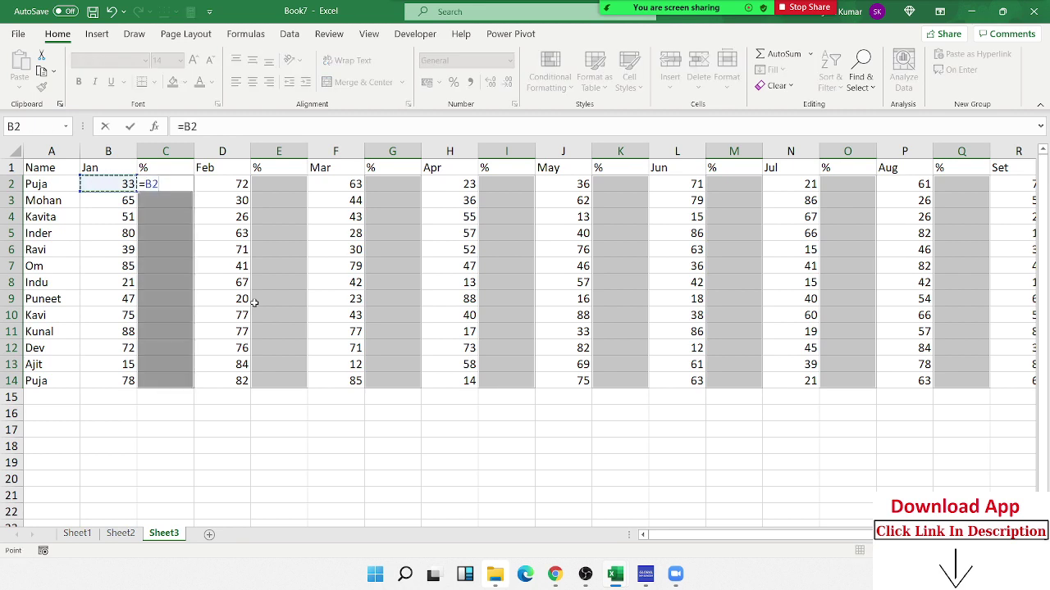
{"action": "type", "text": "/70"}
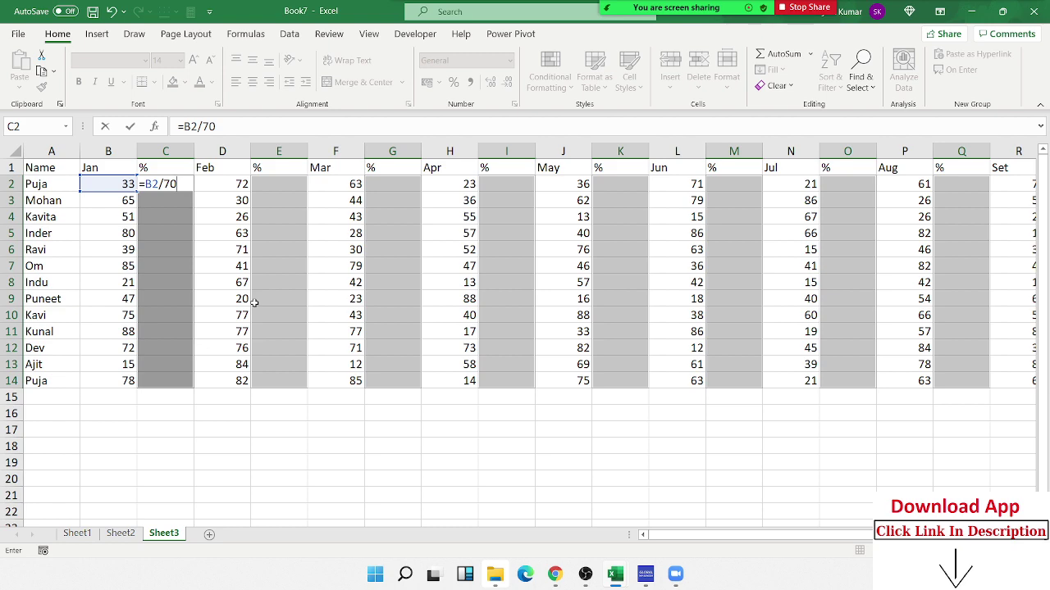
{"action": "key", "text": "ctrl+Return"}
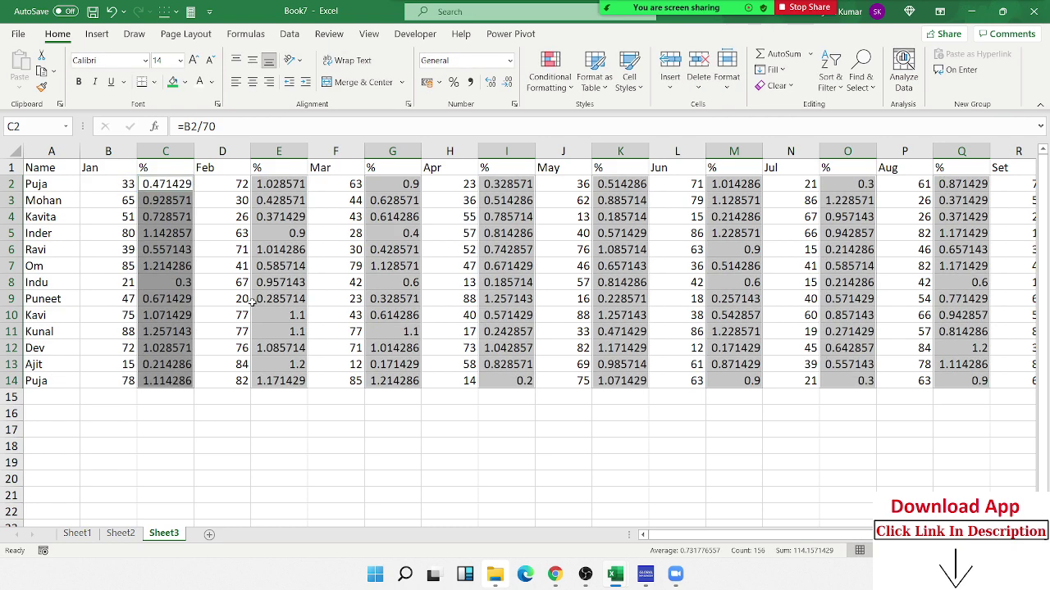
- Apply Percent Style to the % columns, giving values like 47% in C2
{"action": "left_click", "coordinate": [453, 82]}
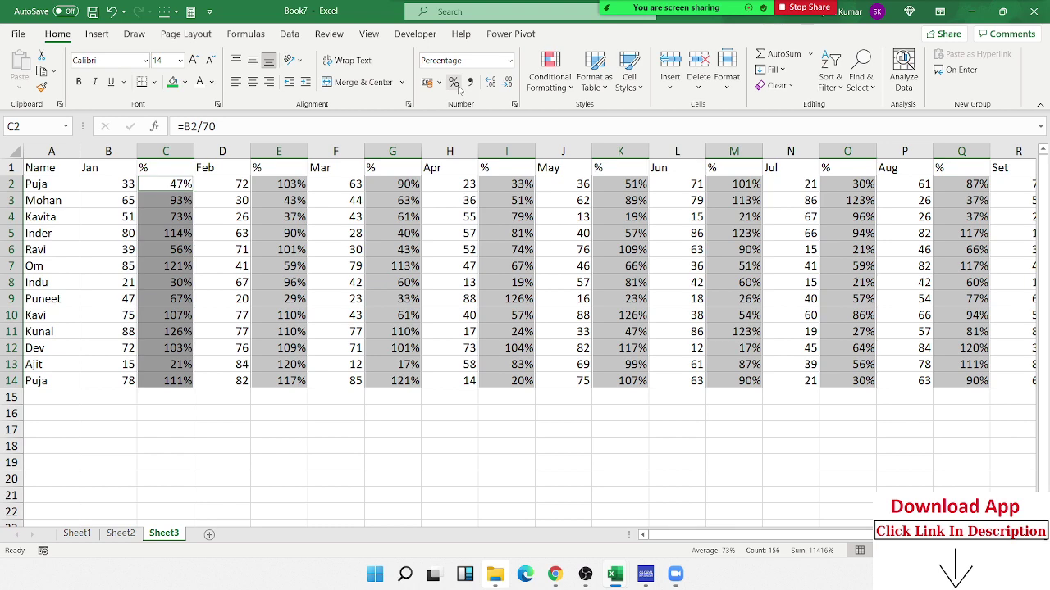
{"action": "left_click_drag", "start_coordinate": [722, 534], "coordinate": [828, 535]}
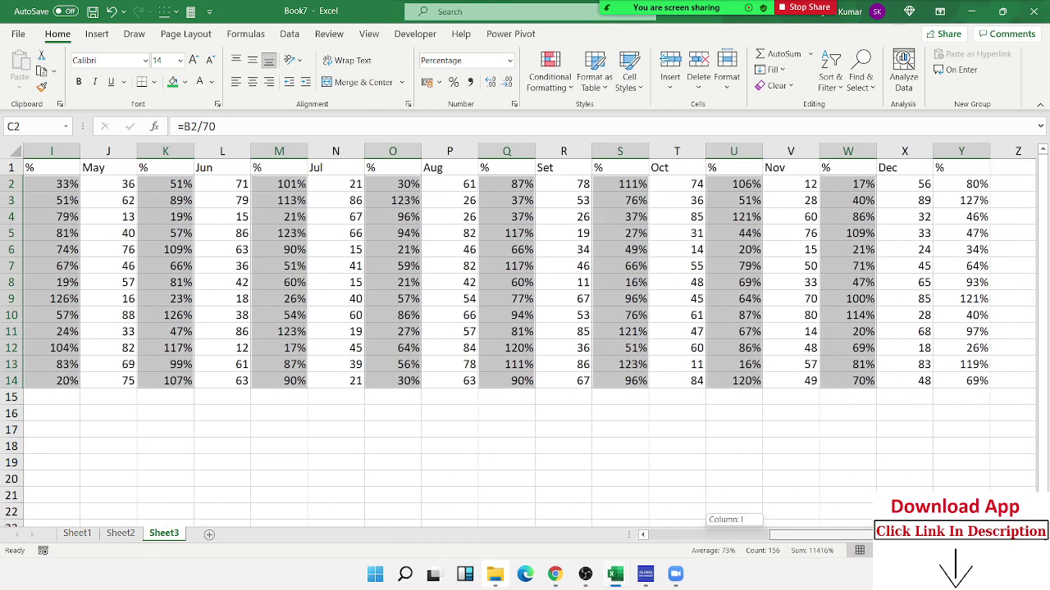
{"action": "left_click_drag", "start_coordinate": [856, 525], "coordinate": [718, 516]}
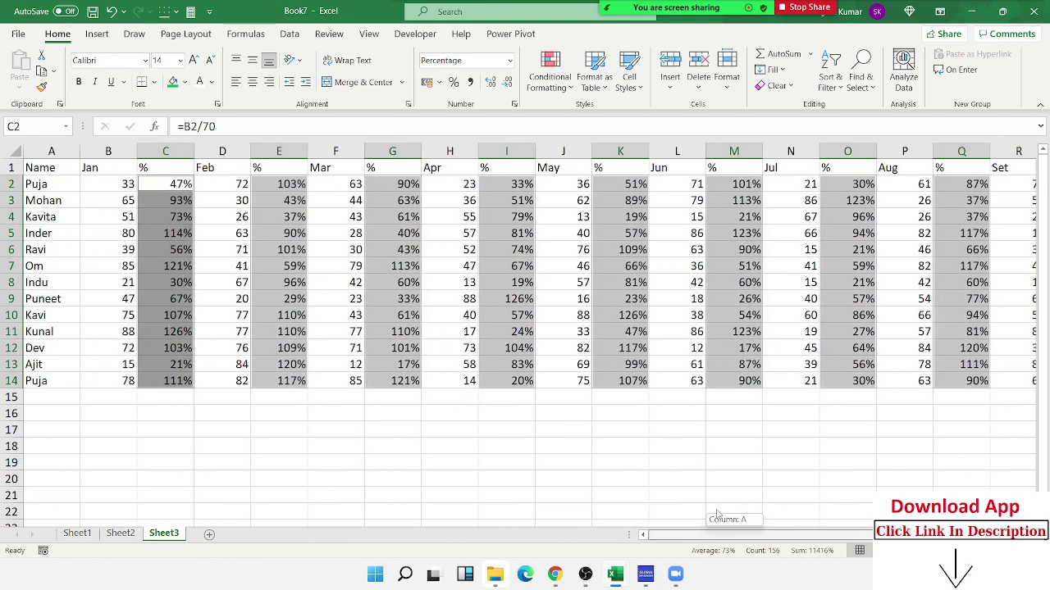
{"action": "left_click", "coordinate": [564, 283]}
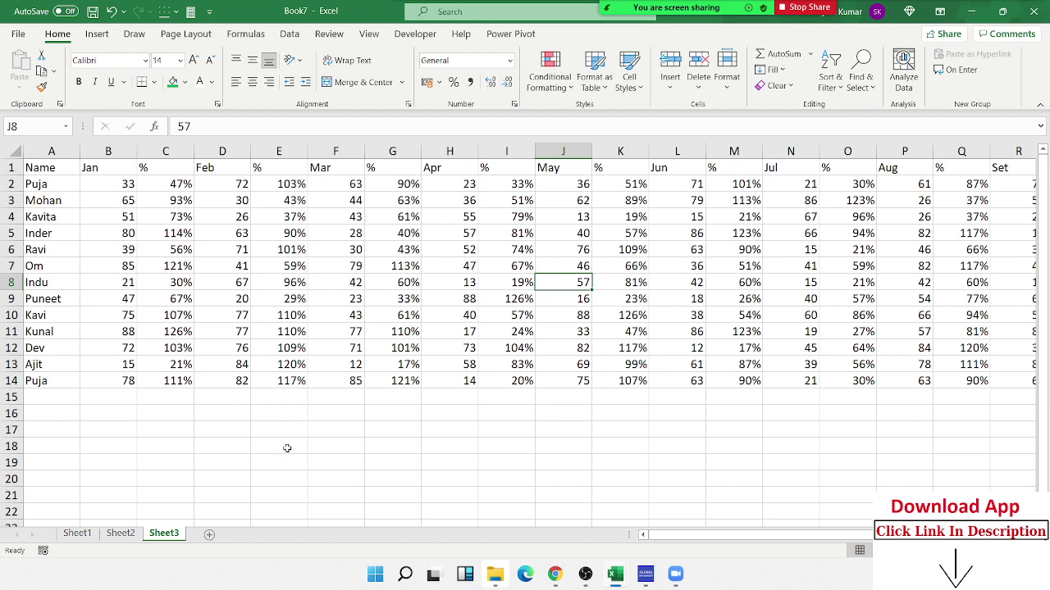
{"action": "left_click", "coordinate": [341, 322]}
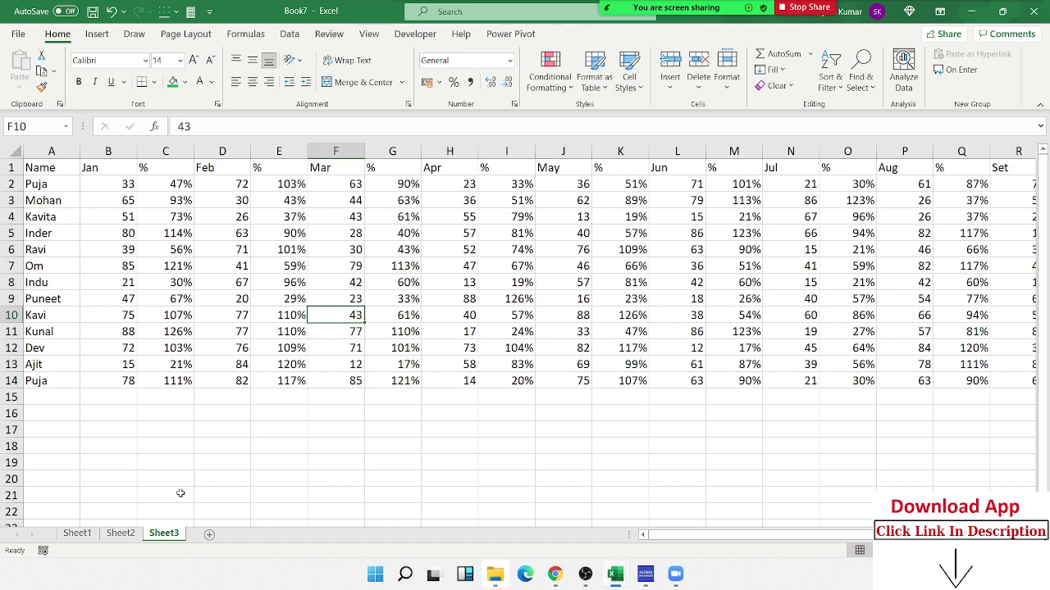
- On Sheet1, delete the values 20 and 50 from the range B3:D5
{"action": "left_click", "coordinate": [77, 534]}
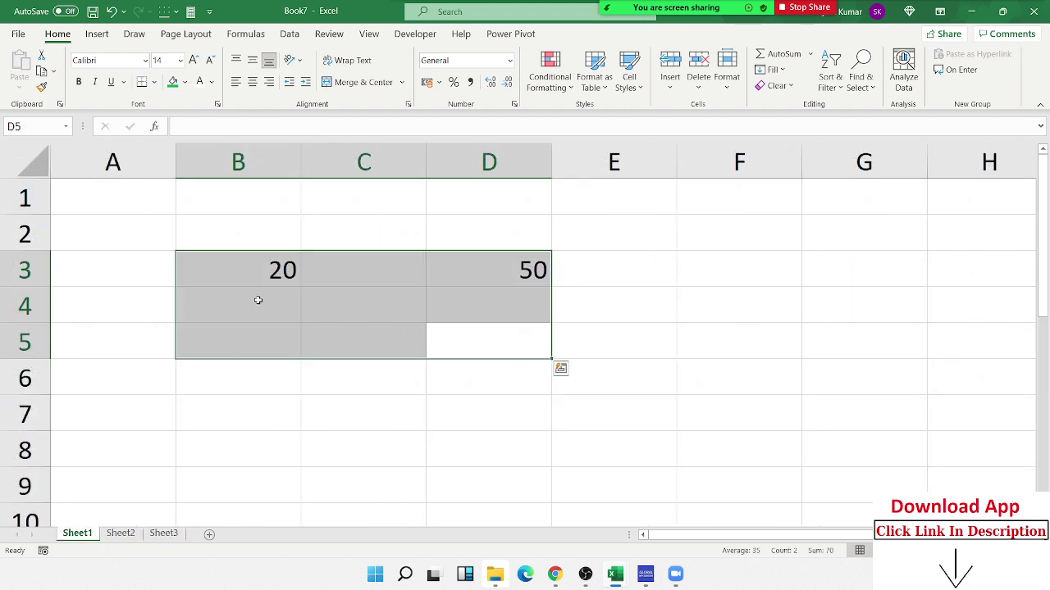
{"action": "left_click", "coordinate": [281, 332]}
{"action": "left_click", "coordinate": [263, 273]}
{"action": "left_click_drag", "start_coordinate": [338, 285], "coordinate": [518, 336]}
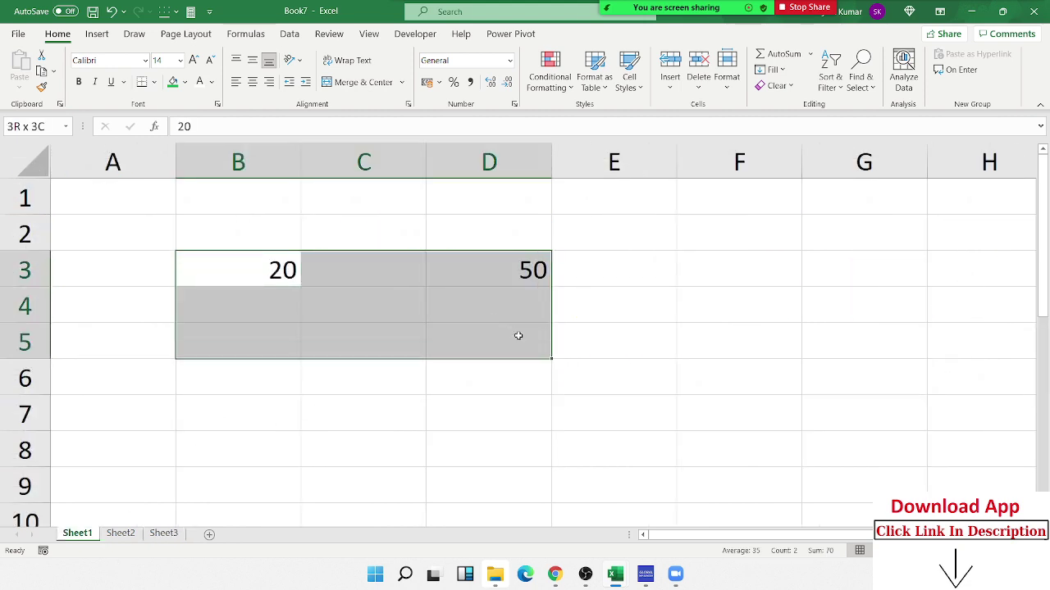
{"action": "key", "text": "Delete"}
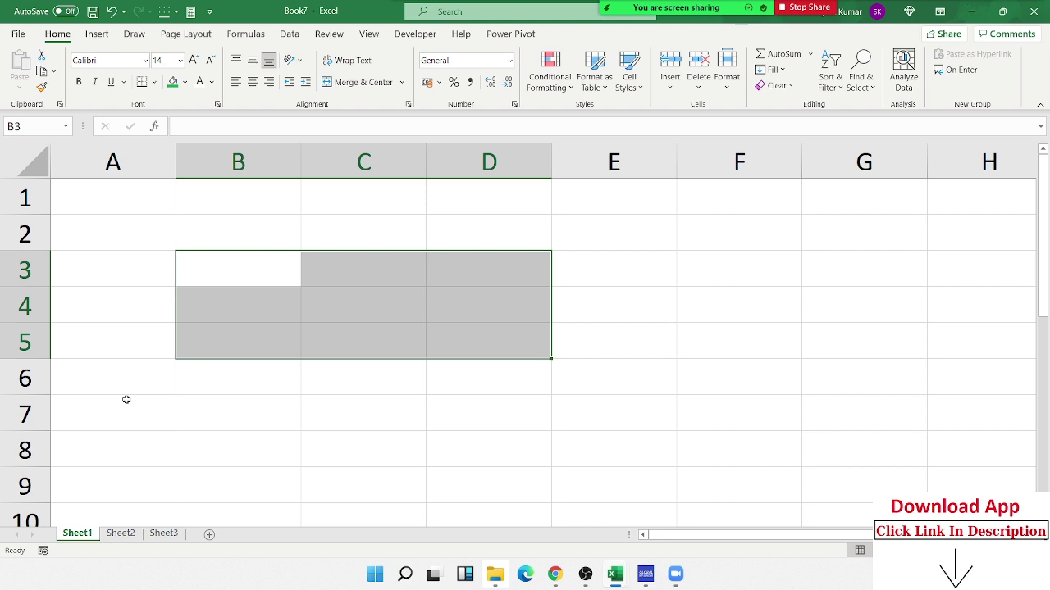
- Enter 25 in cell B3 of Sheet1
{"action": "left_click", "coordinate": [243, 246]}
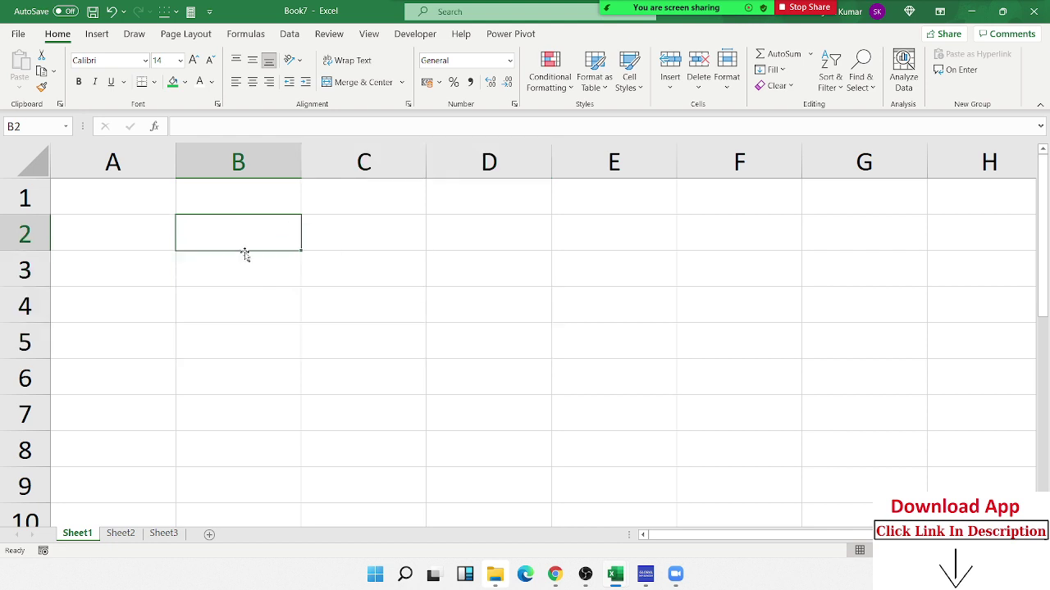
{"action": "double_click", "coordinate": [246, 262]}
{"action": "type", "text": "25"}
{"action": "key", "text": "Return"}
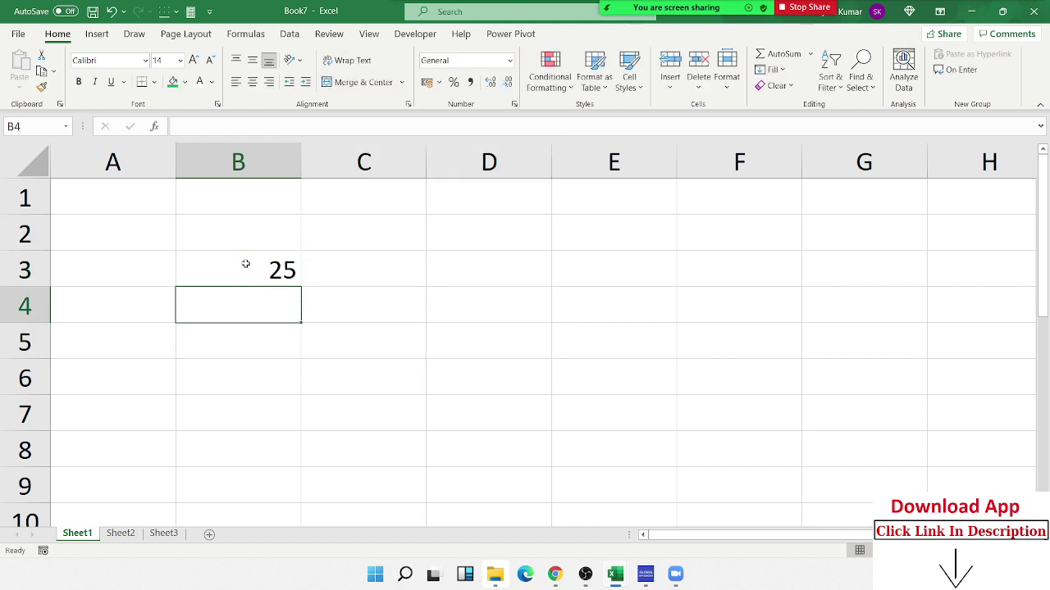
- Format the 25 in B3 as bold
{"action": "left_click", "coordinate": [245, 264]}
{"action": "key", "text": "ctrl+b"}
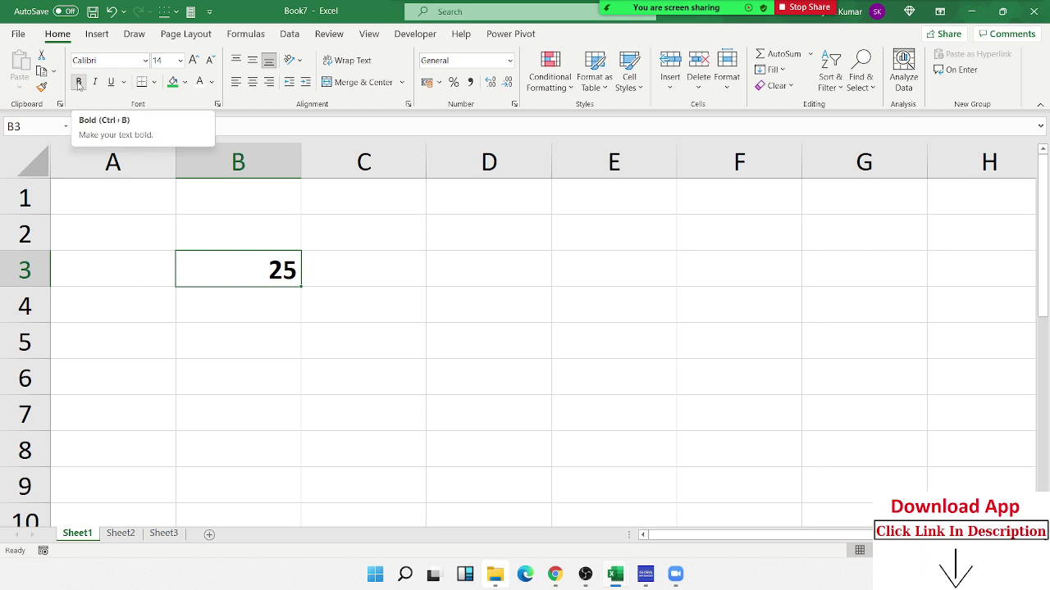
{"action": "left_click", "coordinate": [78, 84]}
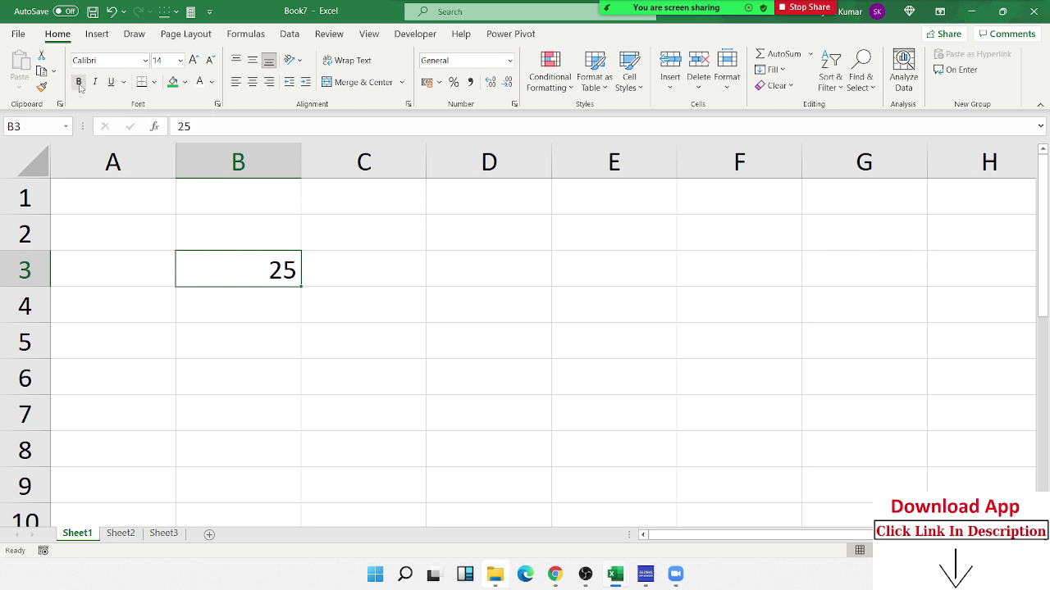
{"action": "left_click", "coordinate": [80, 83]}
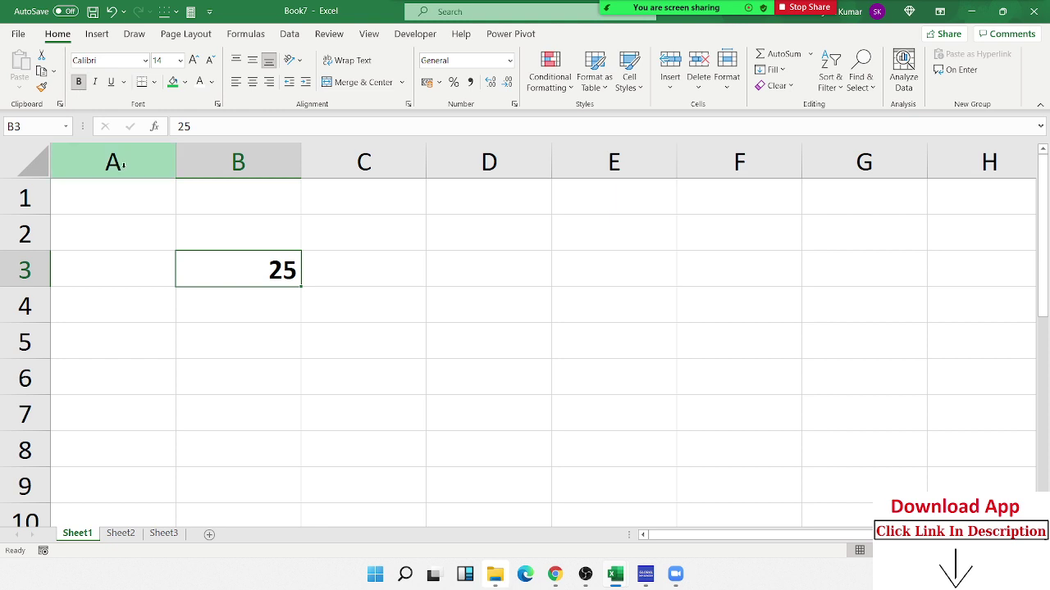